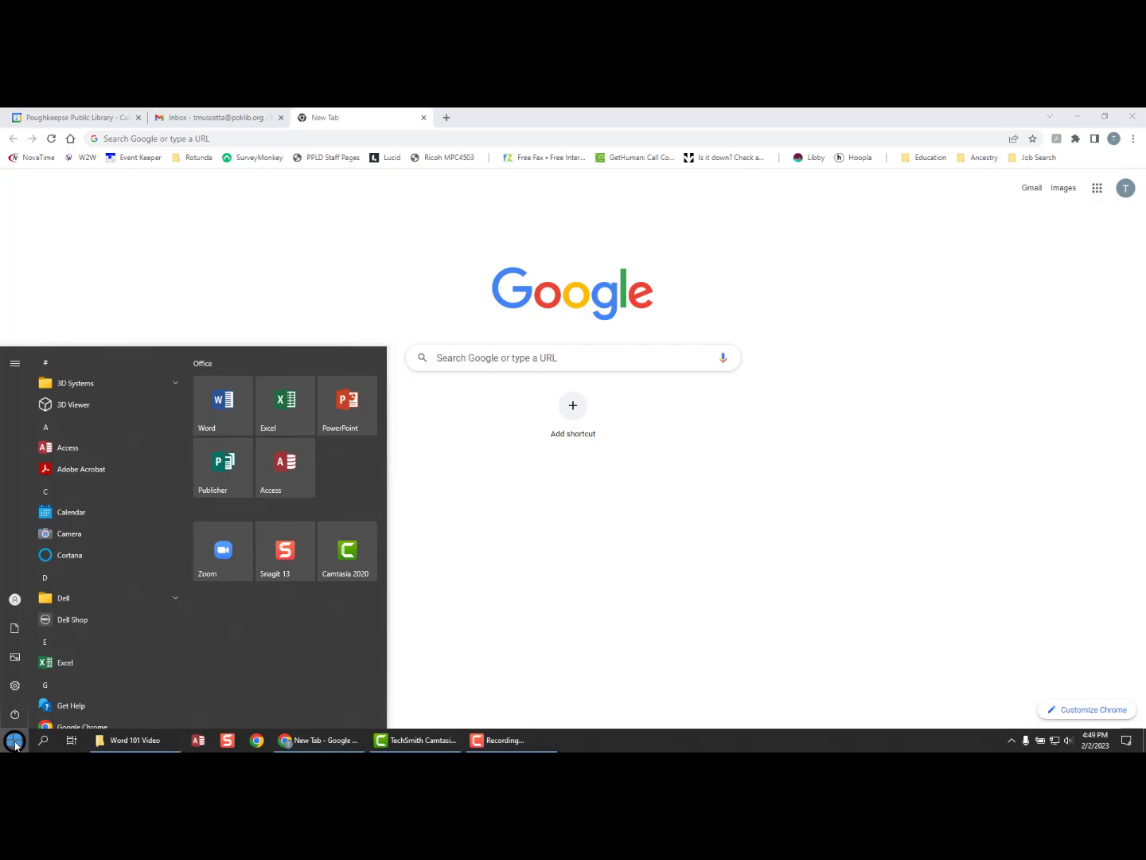
- Search the Start menu for 'word' and launch Microsoft Word
{"action": "type", "text": "word"}
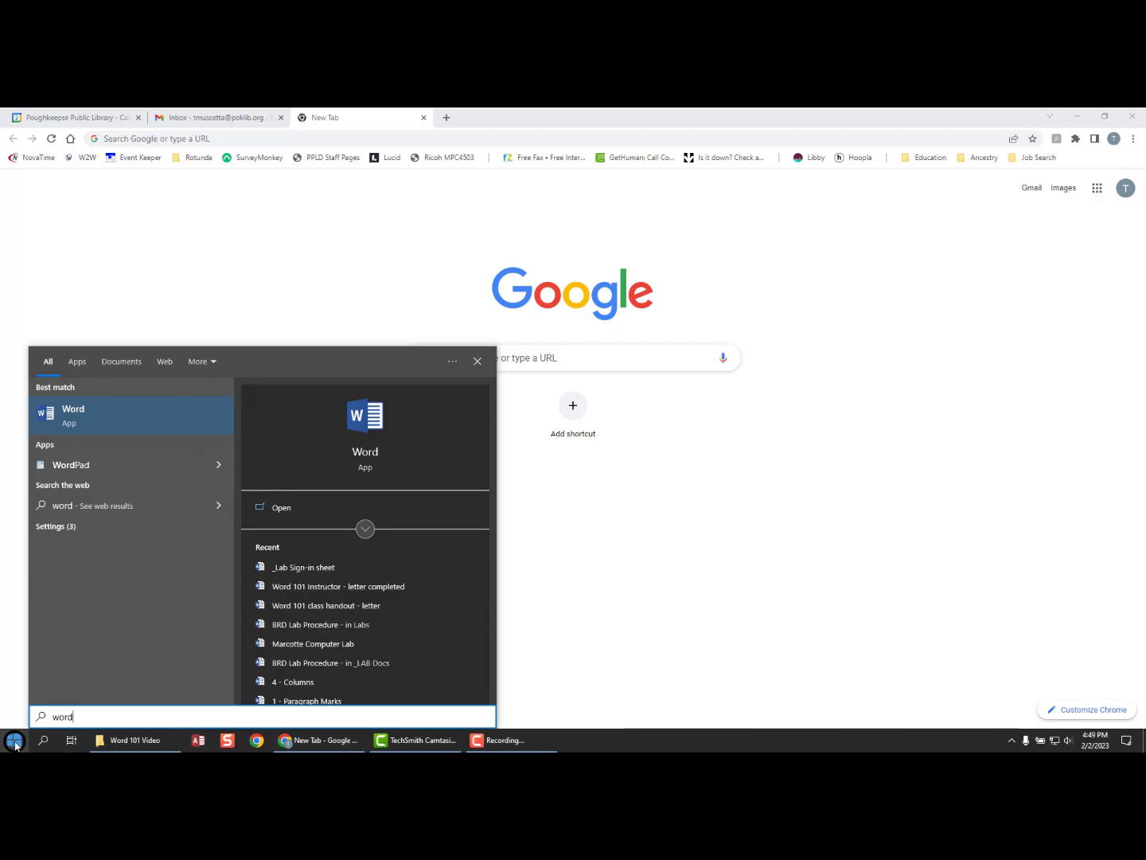
{"action": "left_click", "coordinate": [79, 429]}
{"action": "left_click", "coordinate": [103, 420]}
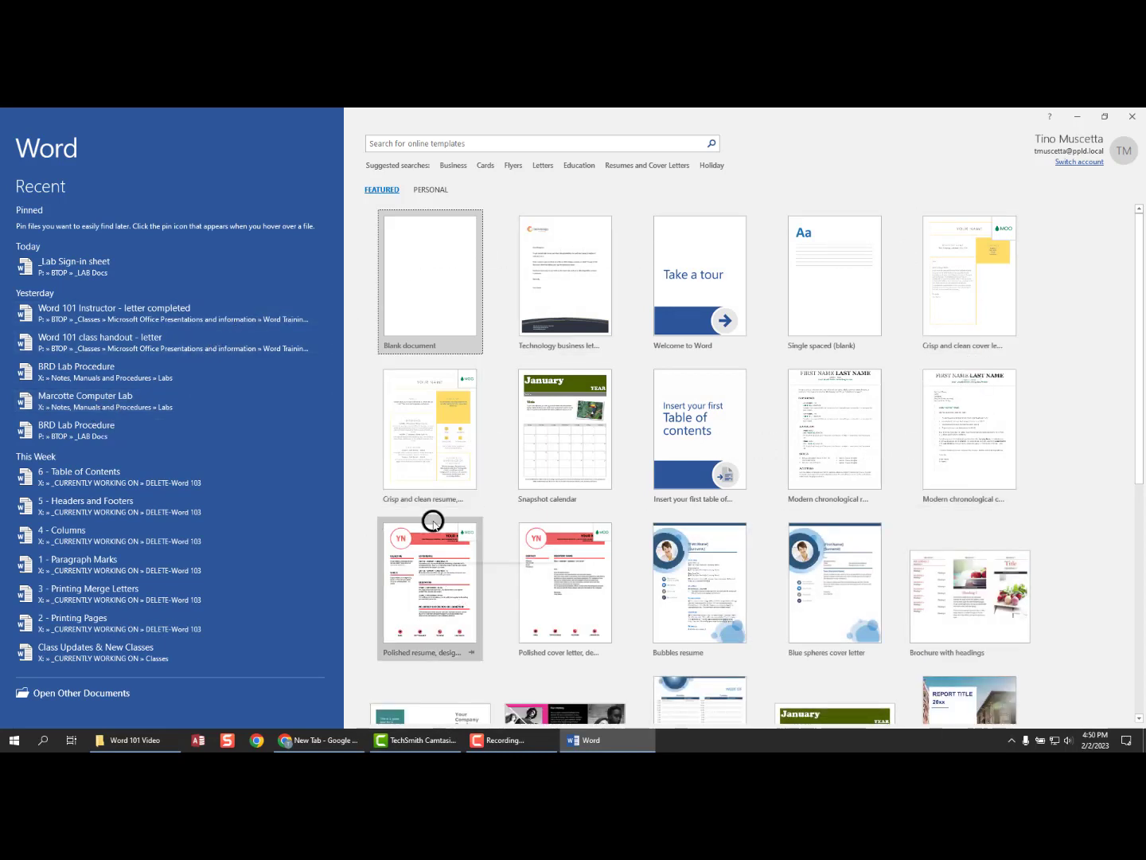
- Create a blank document, Document1, and bring its window into focus
{"action": "left_click", "coordinate": [419, 295]}
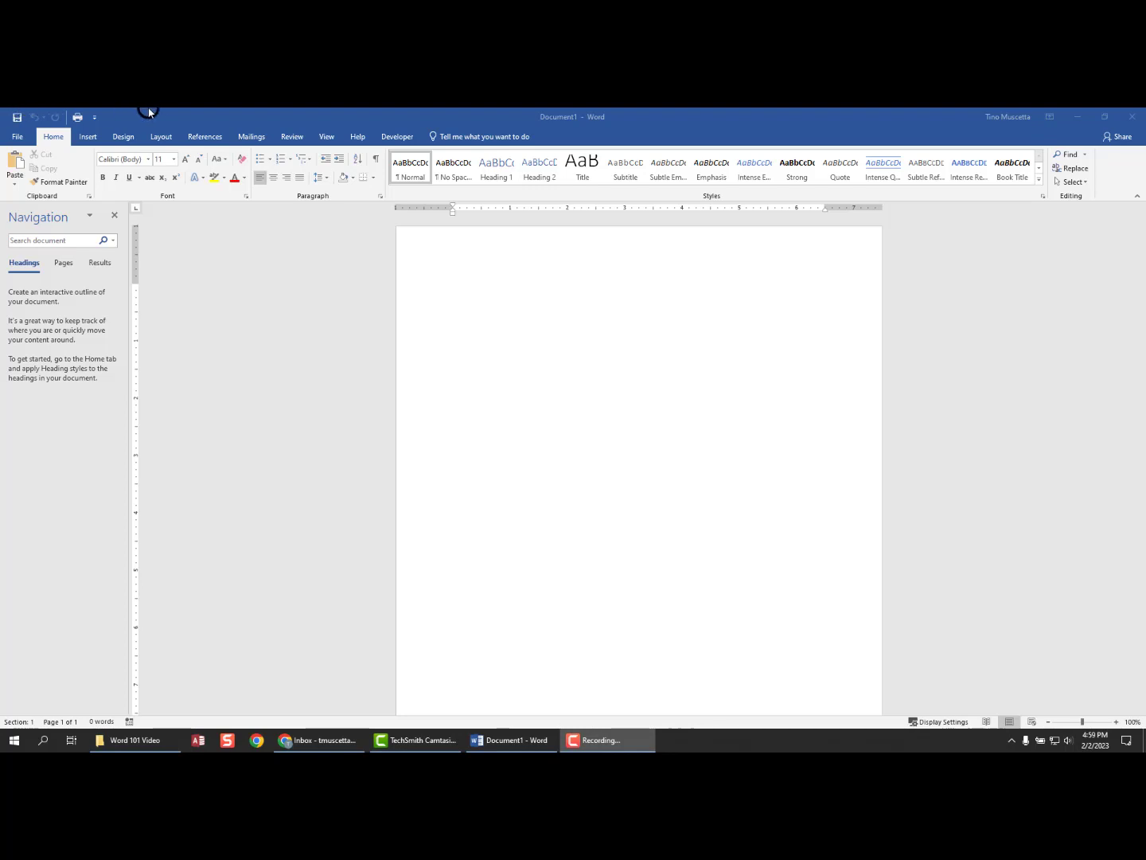
{"action": "left_click", "coordinate": [161, 109]}
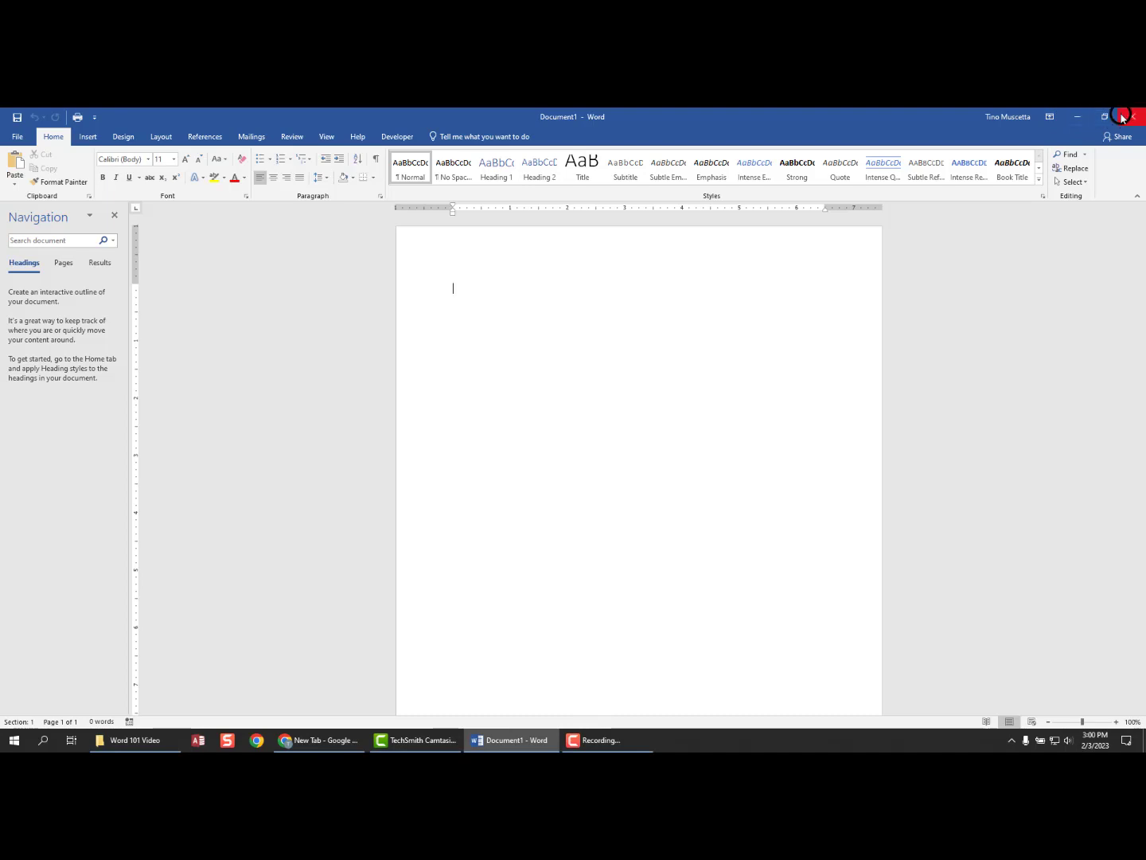
{"action": "left_click", "coordinate": [1076, 118]}
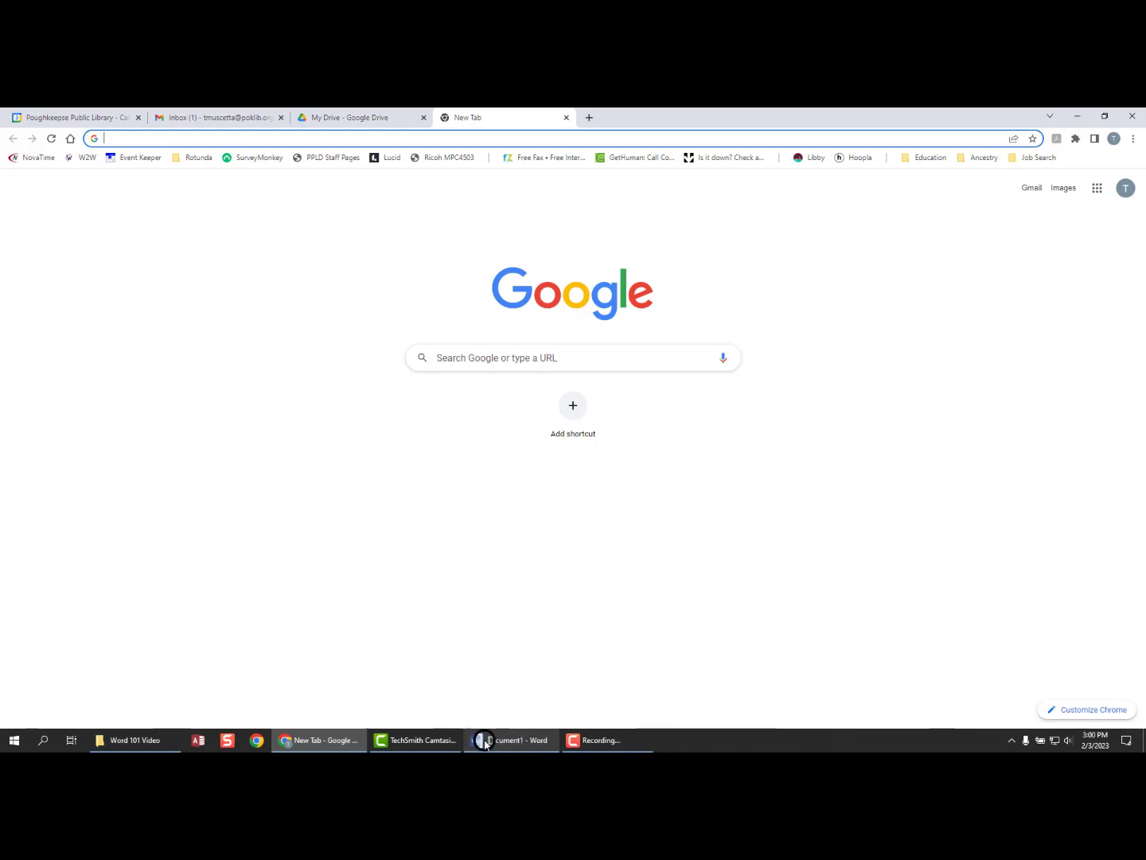
{"action": "mouse_move", "coordinate": [493, 741]}
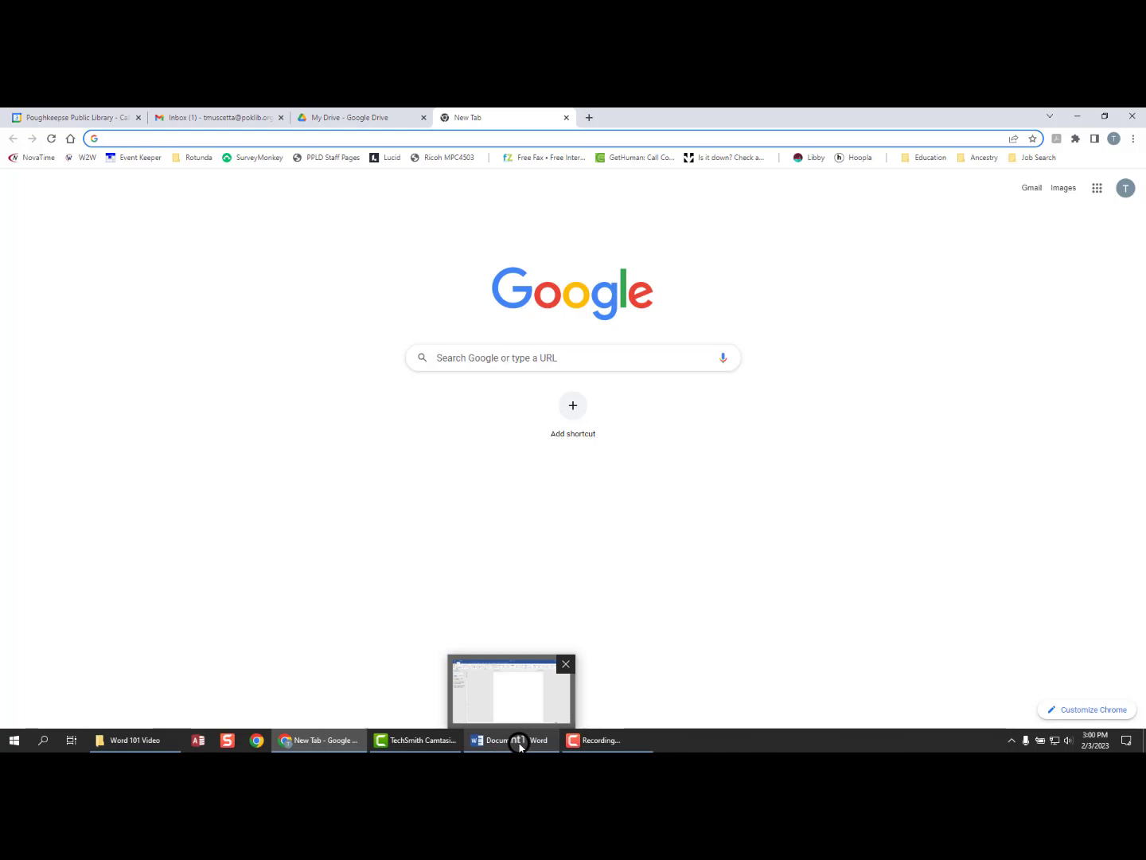
{"action": "left_click", "coordinate": [519, 746]}
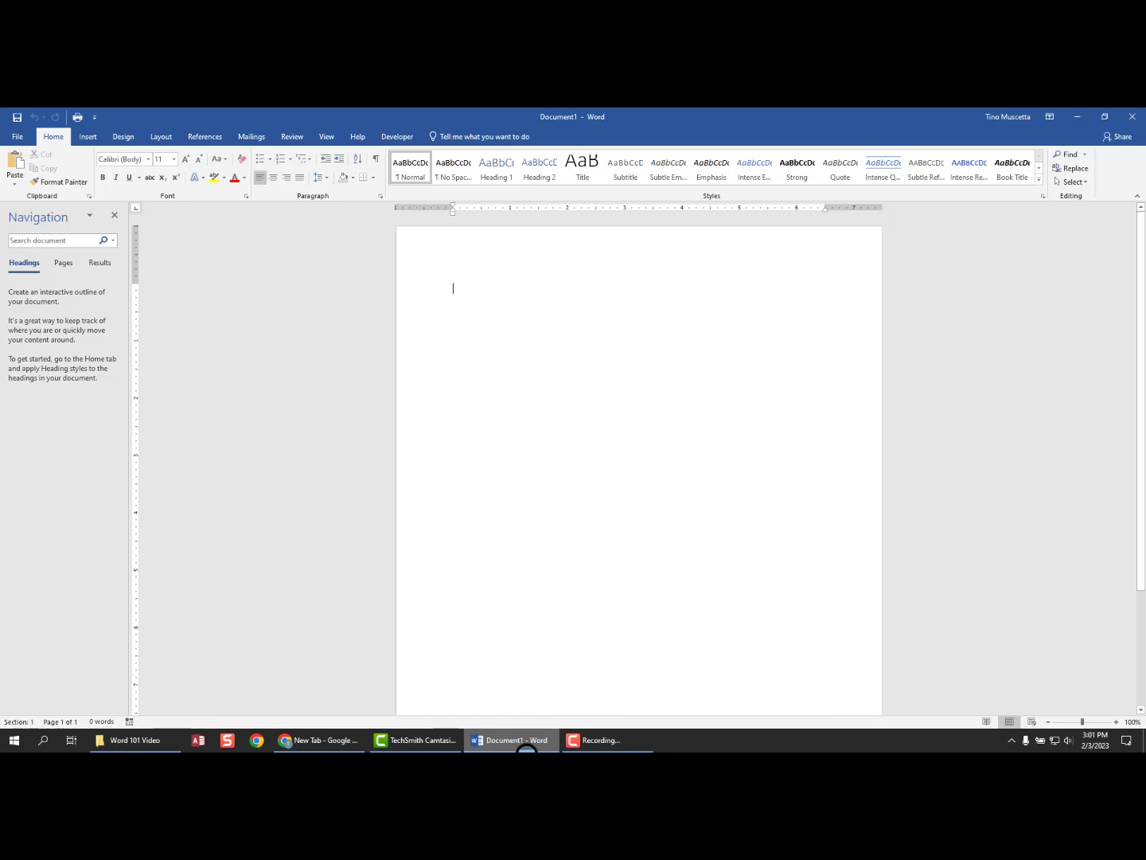
{"action": "left_click", "coordinate": [505, 452]}
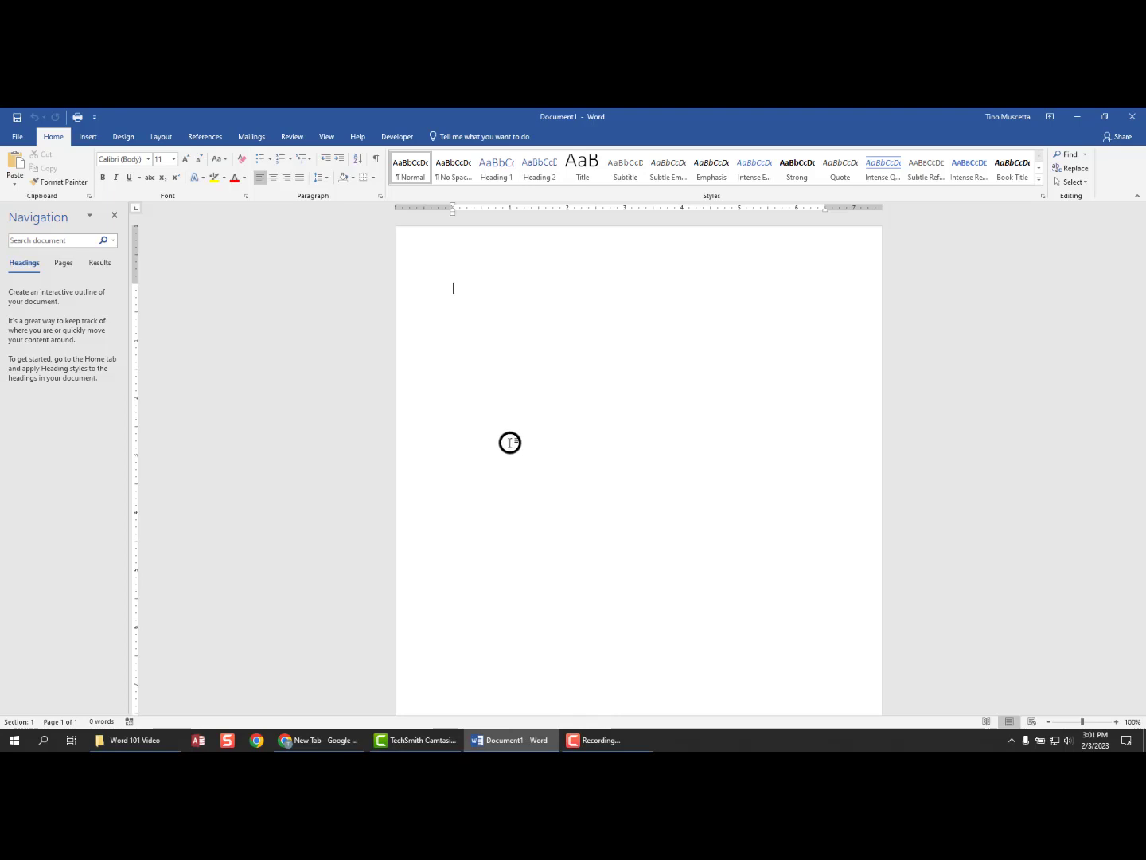
{"action": "left_click", "coordinate": [1105, 118]}
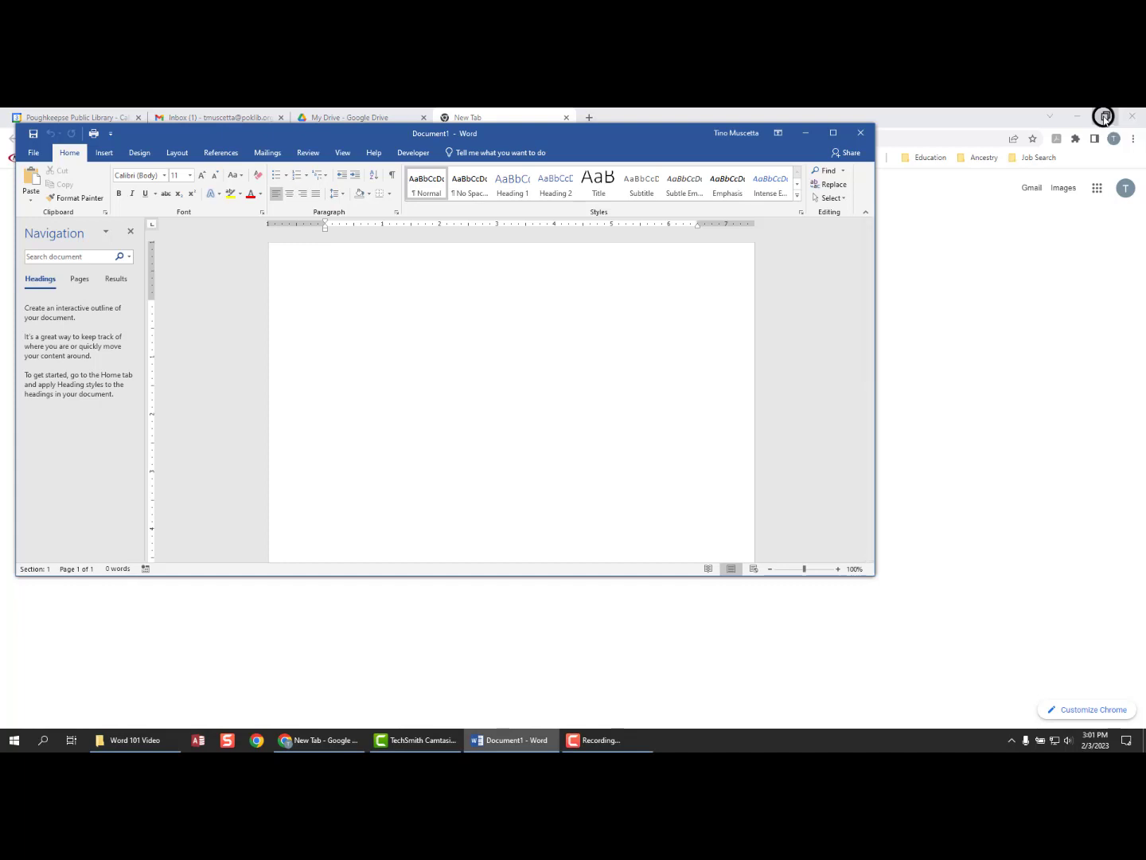
{"action": "left_click", "coordinate": [833, 134]}
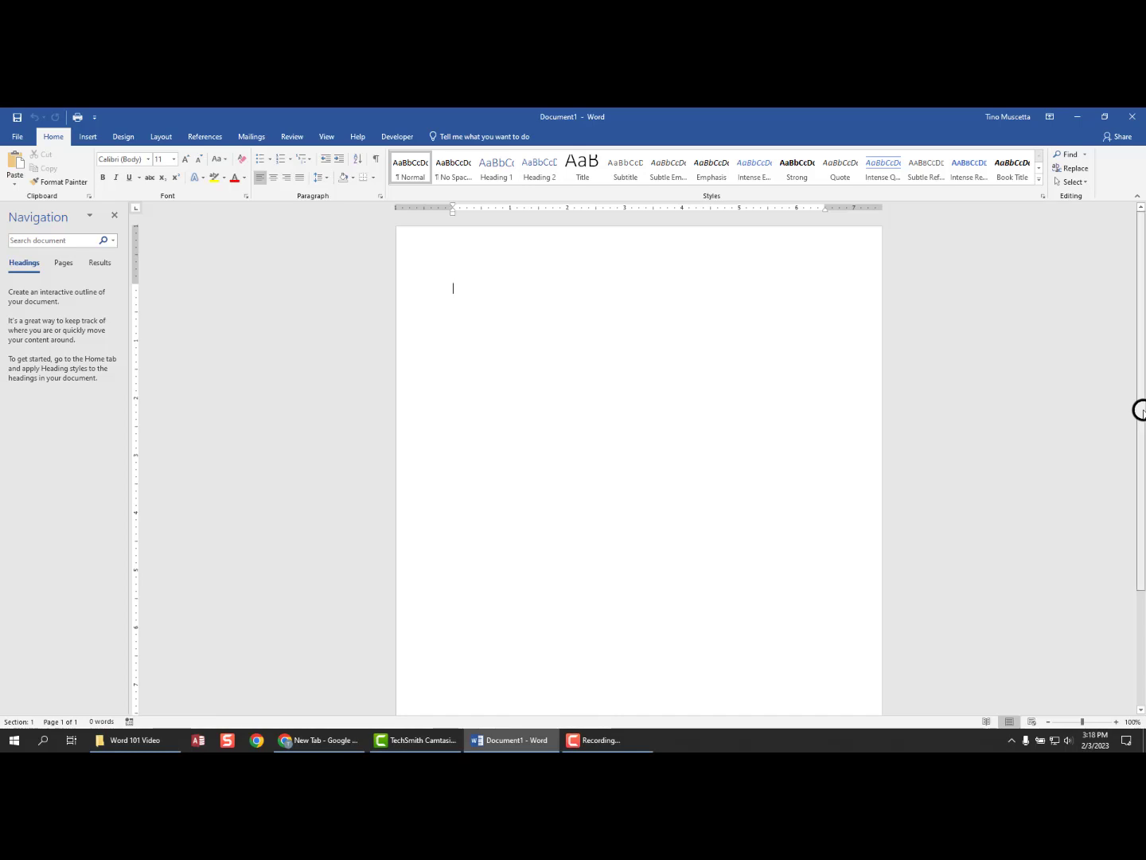
- Scroll up and down the empty page, then zoom out to 90%
{"action": "left_click_drag", "start_coordinate": [1139, 411], "coordinate": [1134, 530]}
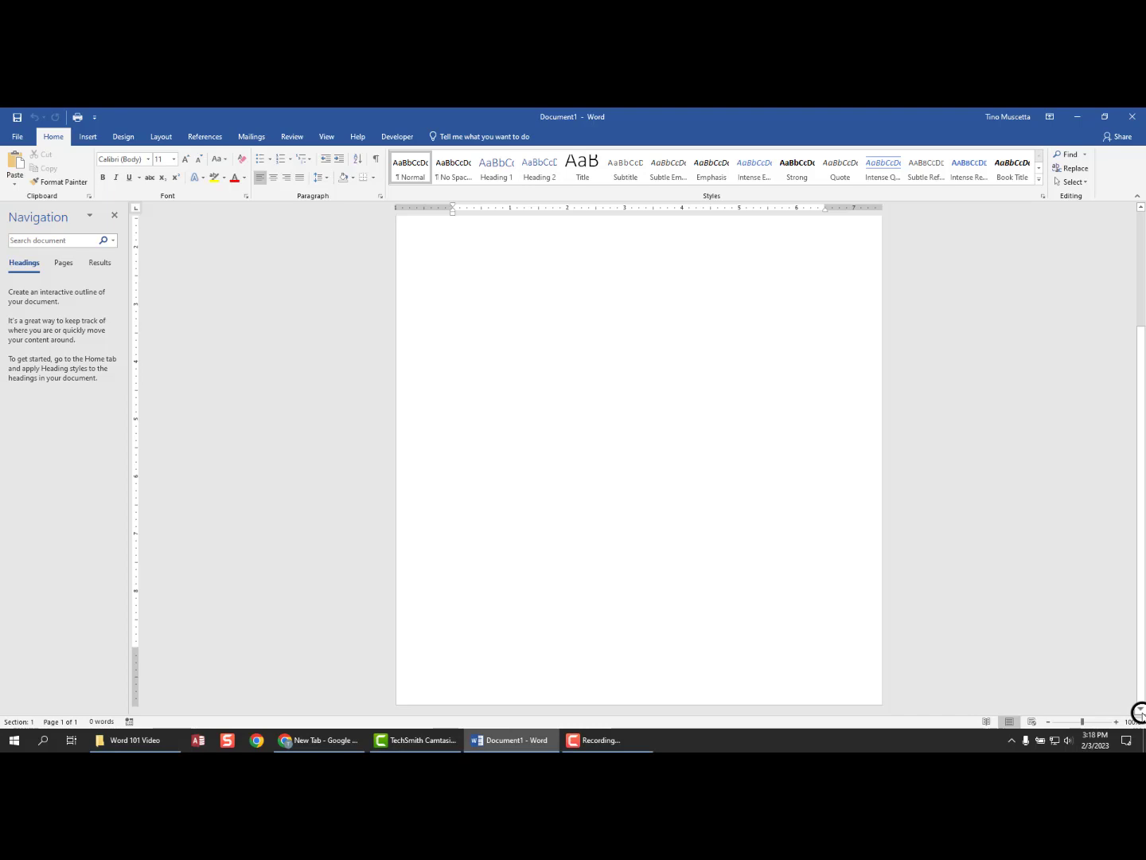
{"action": "left_click", "coordinate": [1140, 207]}
{"action": "left_click", "coordinate": [1141, 206]}
{"action": "left_click", "coordinate": [1140, 207]}
{"action": "left_click", "coordinate": [1140, 207]}
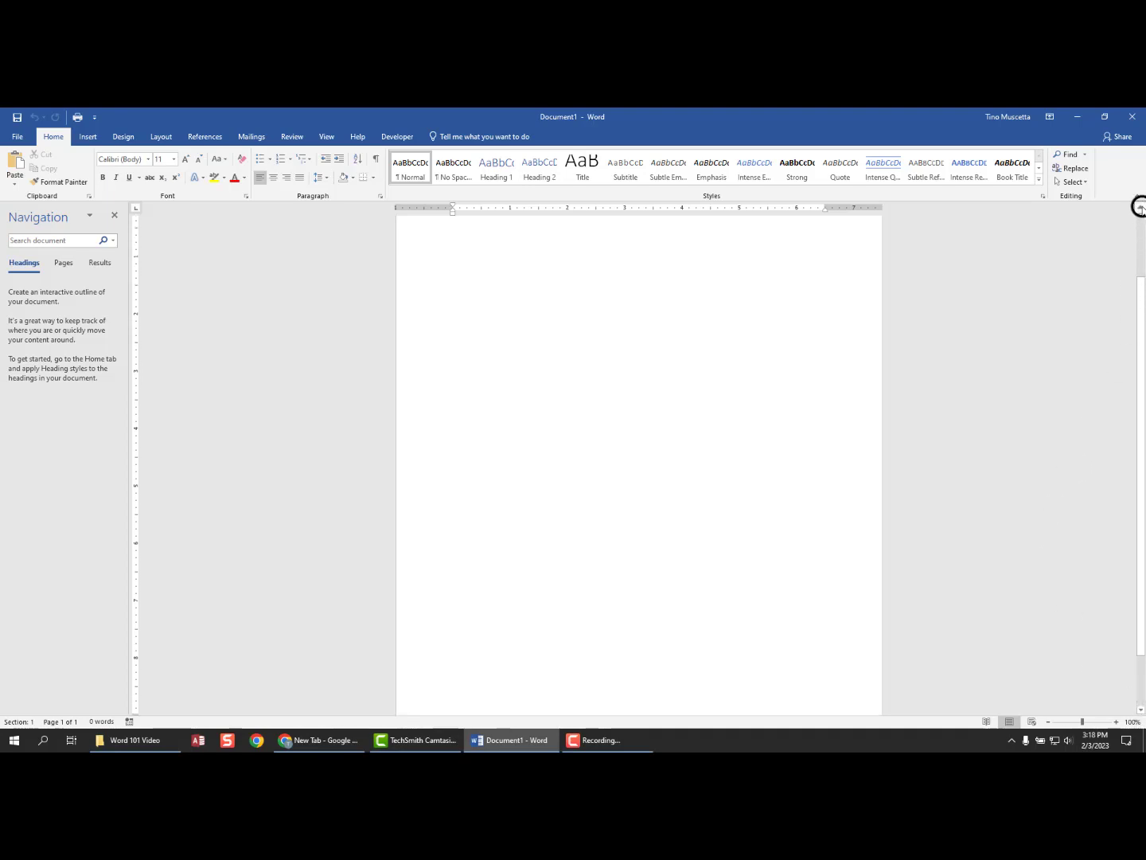
{"action": "left_click", "coordinate": [1140, 207]}
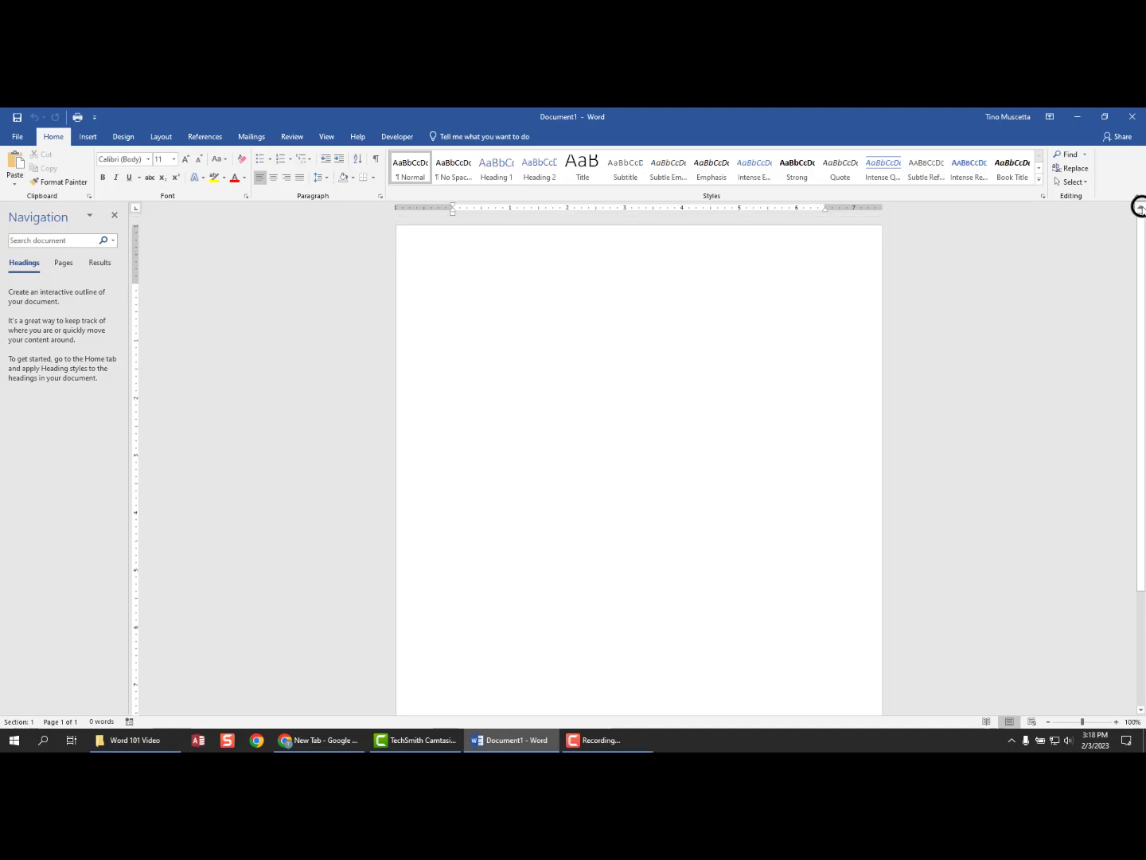
{"action": "left_click", "coordinate": [1139, 708]}
{"action": "left_click", "coordinate": [1139, 708]}
{"action": "left_click", "coordinate": [1139, 708]}
{"action": "left_click", "coordinate": [1139, 709]}
{"action": "left_click", "coordinate": [1139, 709]}
{"action": "left_click", "coordinate": [1139, 708]}
{"action": "left_click", "coordinate": [1138, 709]}
{"action": "left_click_drag", "start_coordinate": [1139, 656], "coordinate": [1131, 483]}
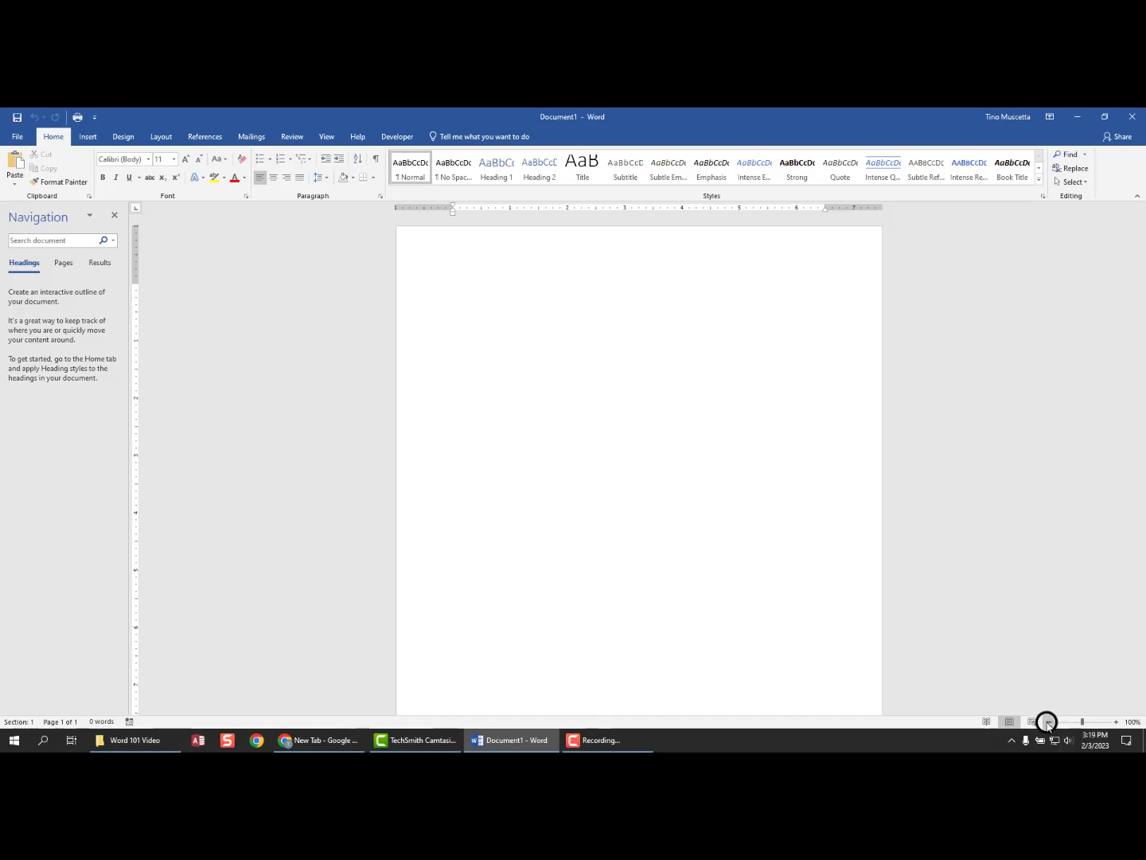
{"action": "left_click", "coordinate": [1047, 722]}
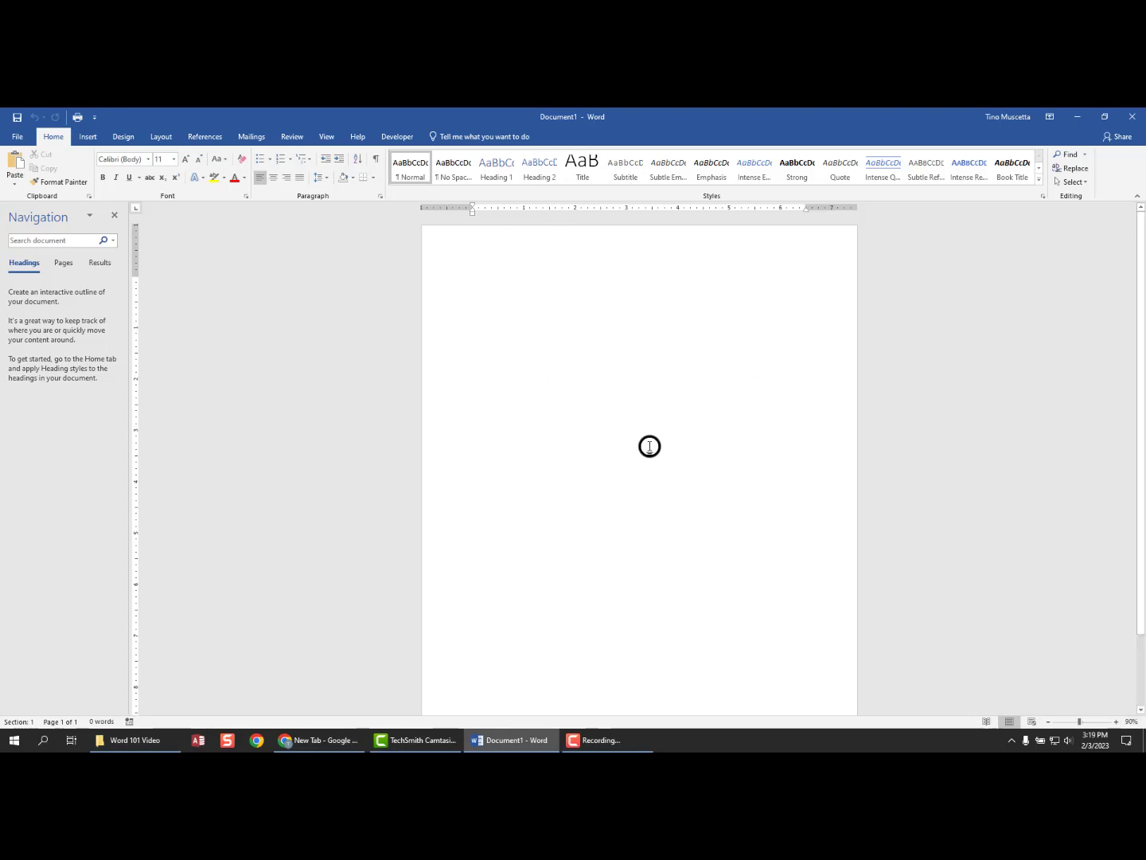
- Zoom out twice, then zoom in step by step until the slider reads 140%
{"action": "left_click", "coordinate": [1049, 722]}
{"action": "left_click", "coordinate": [1049, 721]}
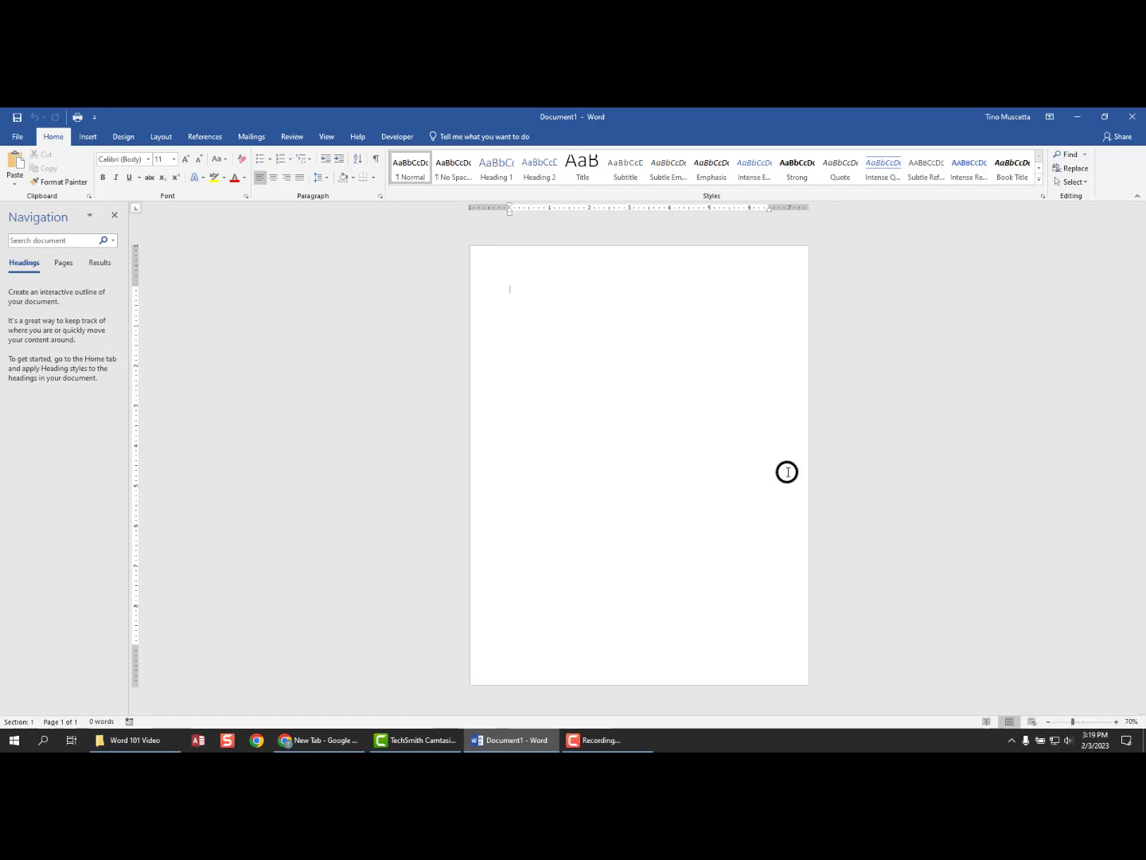
{"action": "left_click", "coordinate": [1113, 721]}
{"action": "left_click", "coordinate": [1114, 721]}
{"action": "left_click", "coordinate": [1113, 721]}
{"action": "left_click", "coordinate": [1116, 721]}
{"action": "left_click", "coordinate": [1116, 720]}
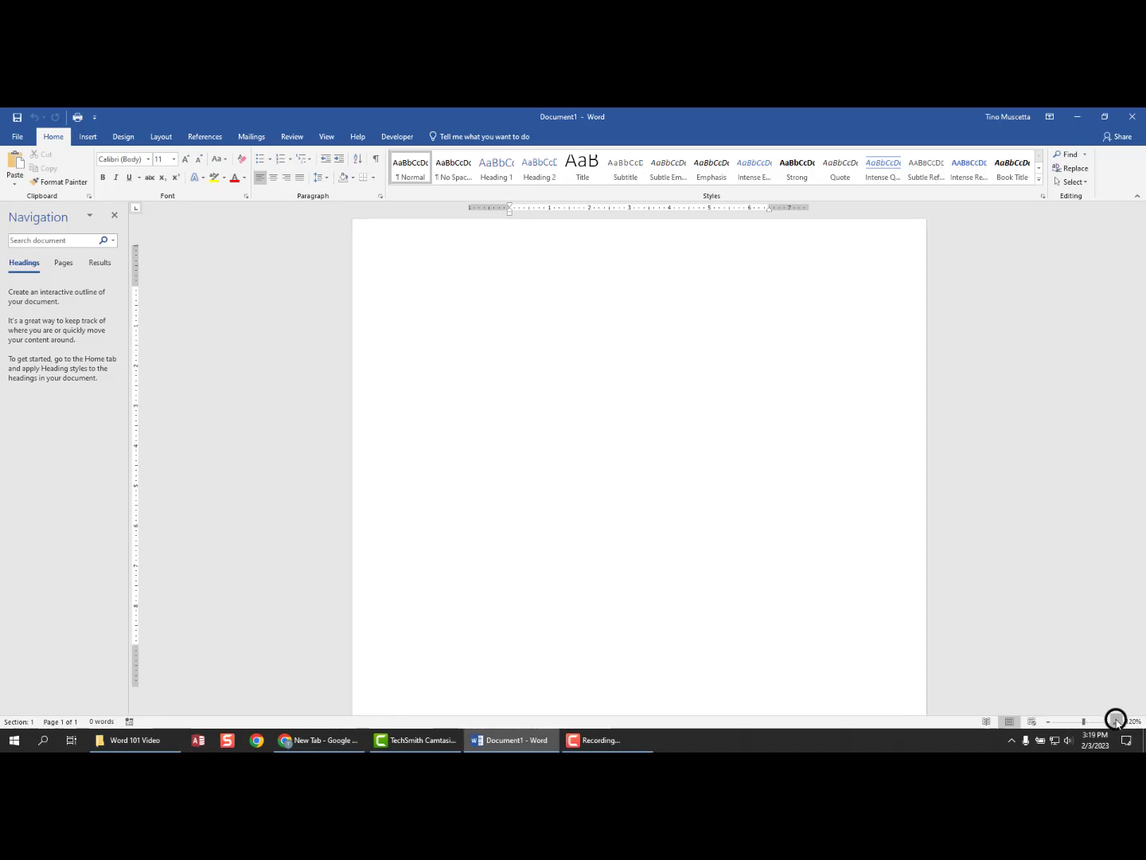
{"action": "left_click", "coordinate": [1116, 721]}
{"action": "left_click", "coordinate": [1116, 720]}
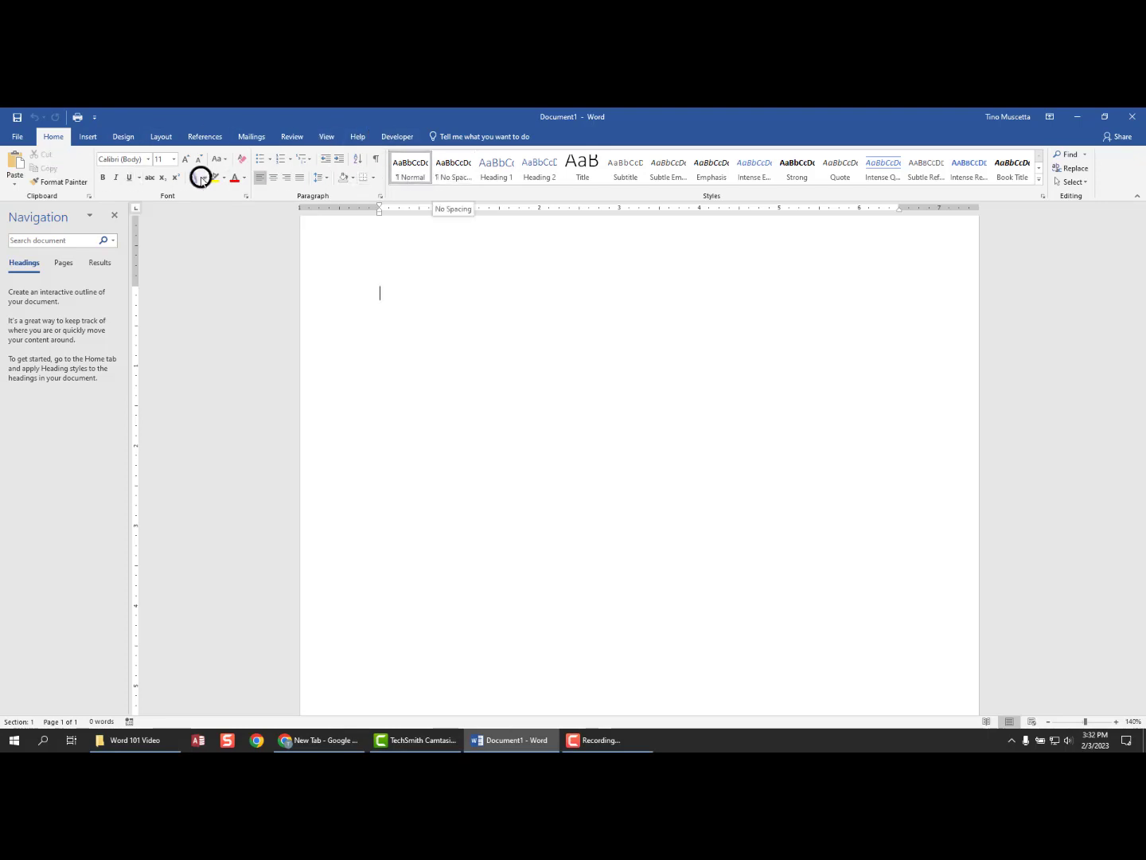
- Look through the Insert and Layout ribbons, then go to the File Open page
{"action": "left_click", "coordinate": [85, 138]}
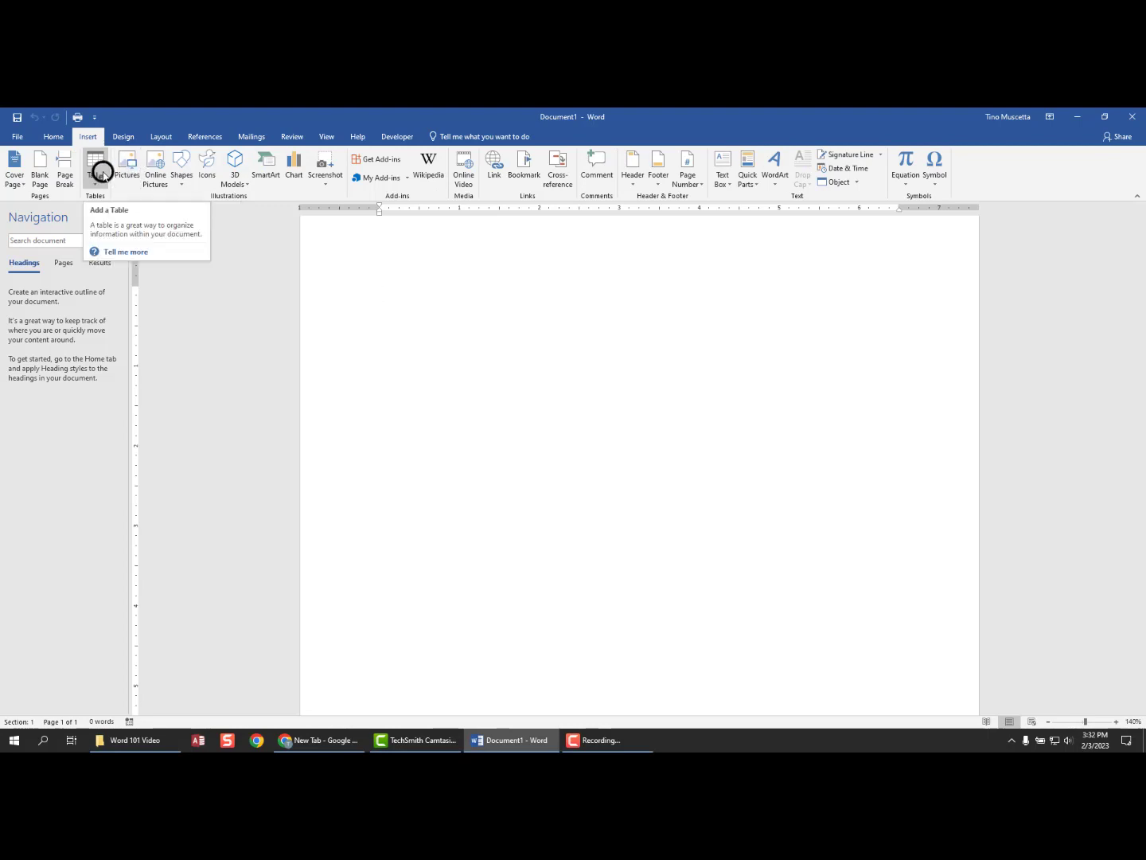
{"action": "left_click", "coordinate": [160, 137]}
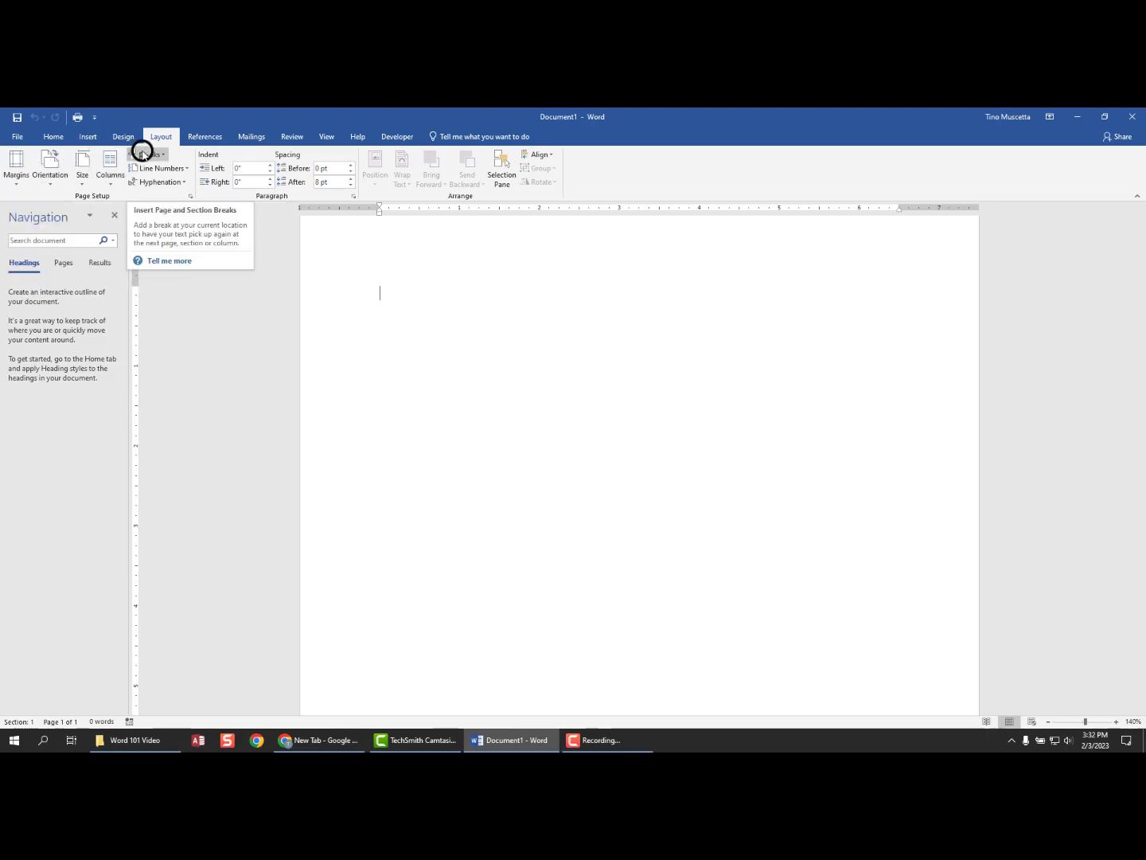
{"action": "left_click", "coordinate": [17, 138]}
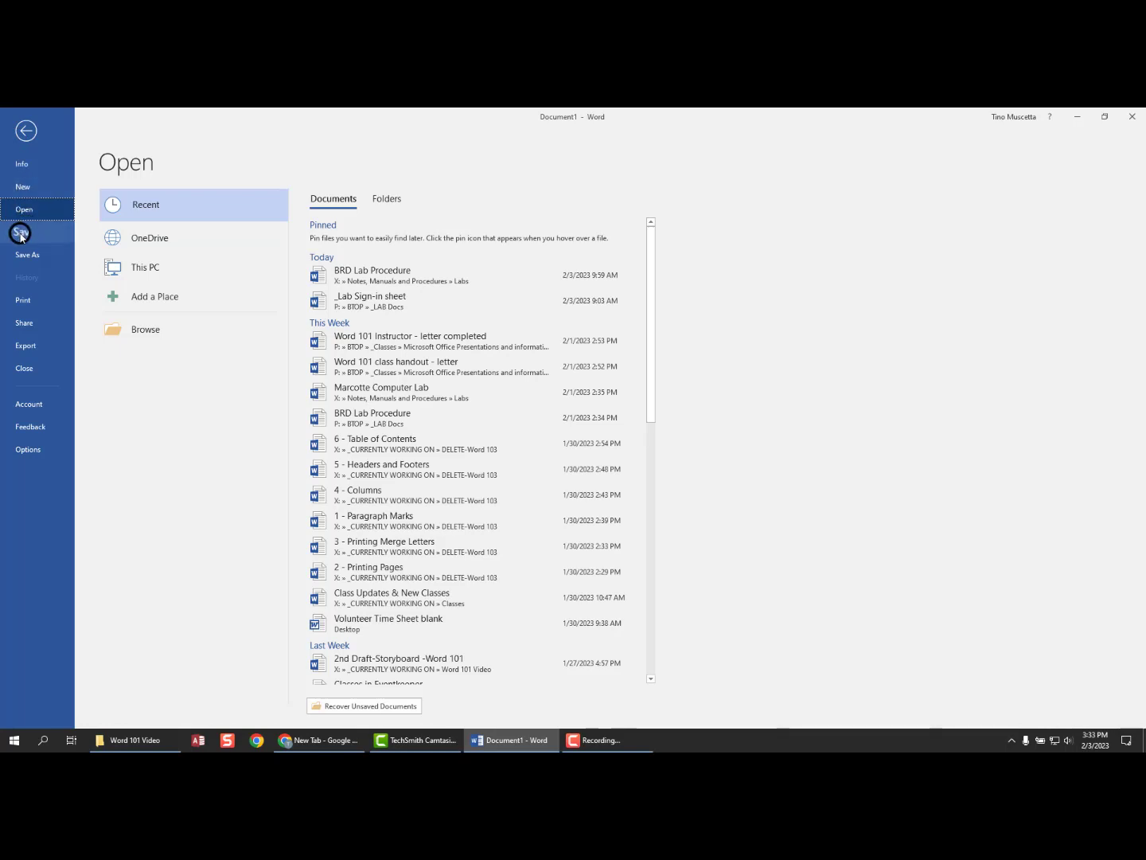
- Leave the File backstage and return to Document1 with the Home ribbon showing
{"action": "left_click", "coordinate": [30, 133]}
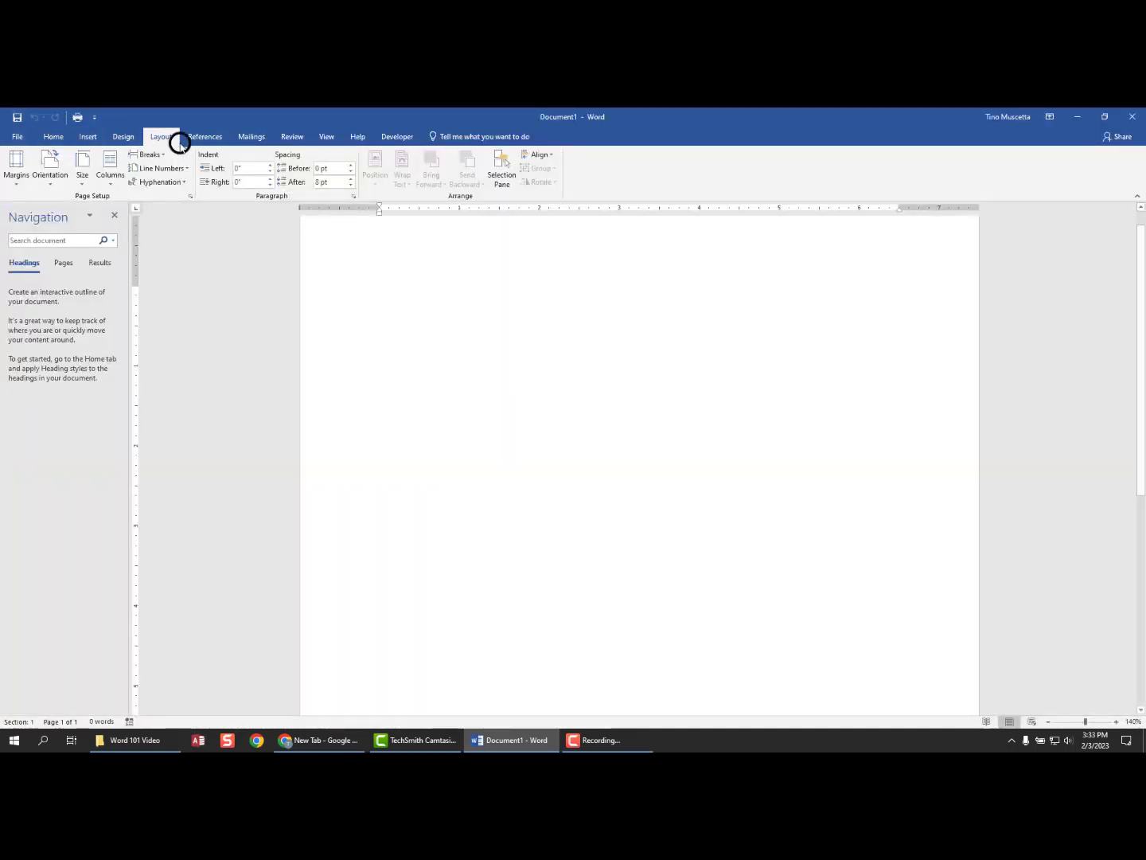
{"action": "left_click", "coordinate": [49, 137]}
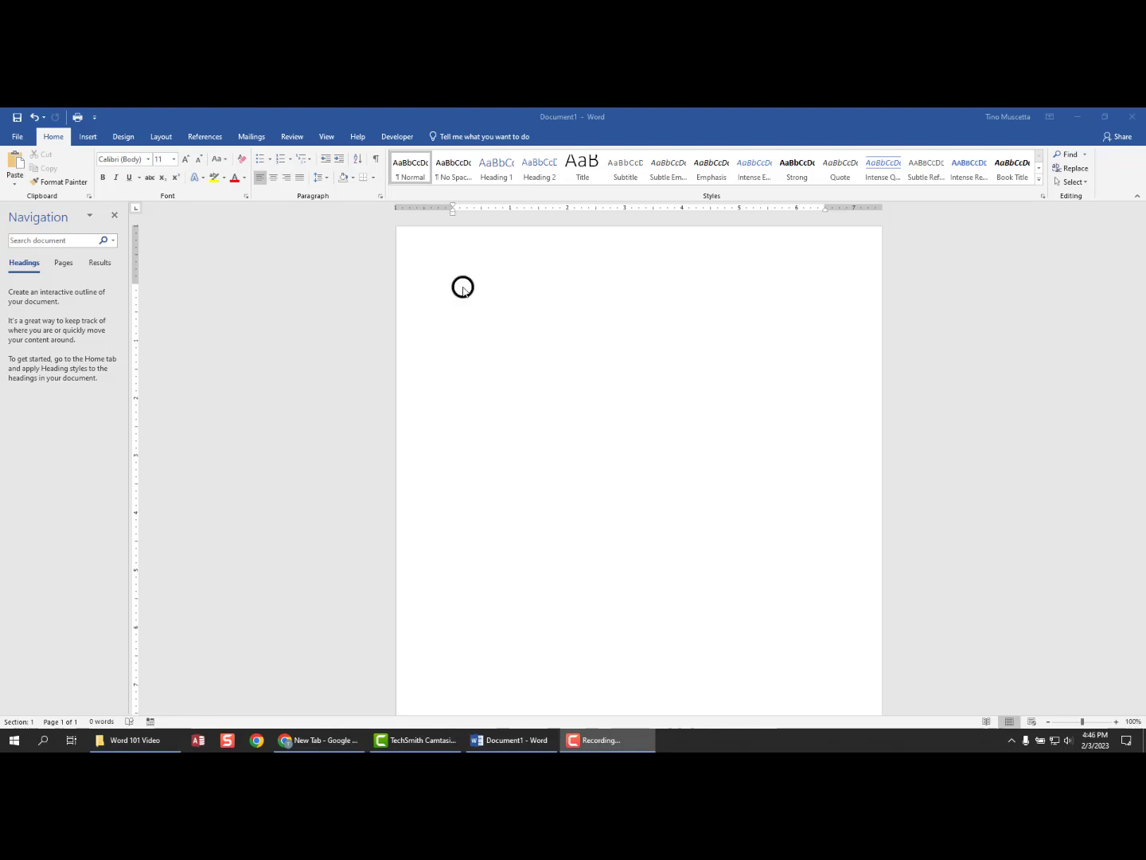
- Type the date February 3, 2023 at the page top, followed by 'Dear Jane,'
{"action": "left_click", "coordinate": [462, 288]}
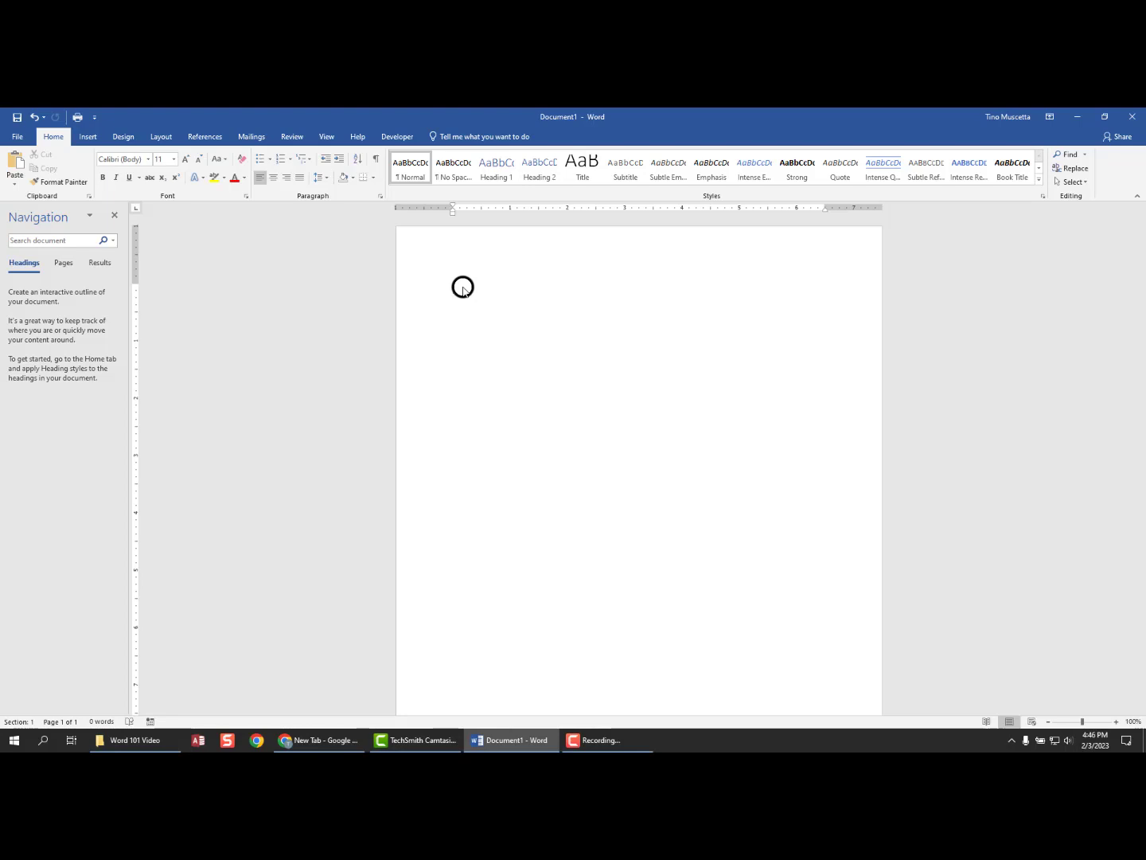
{"action": "type", "text": "Febr"}
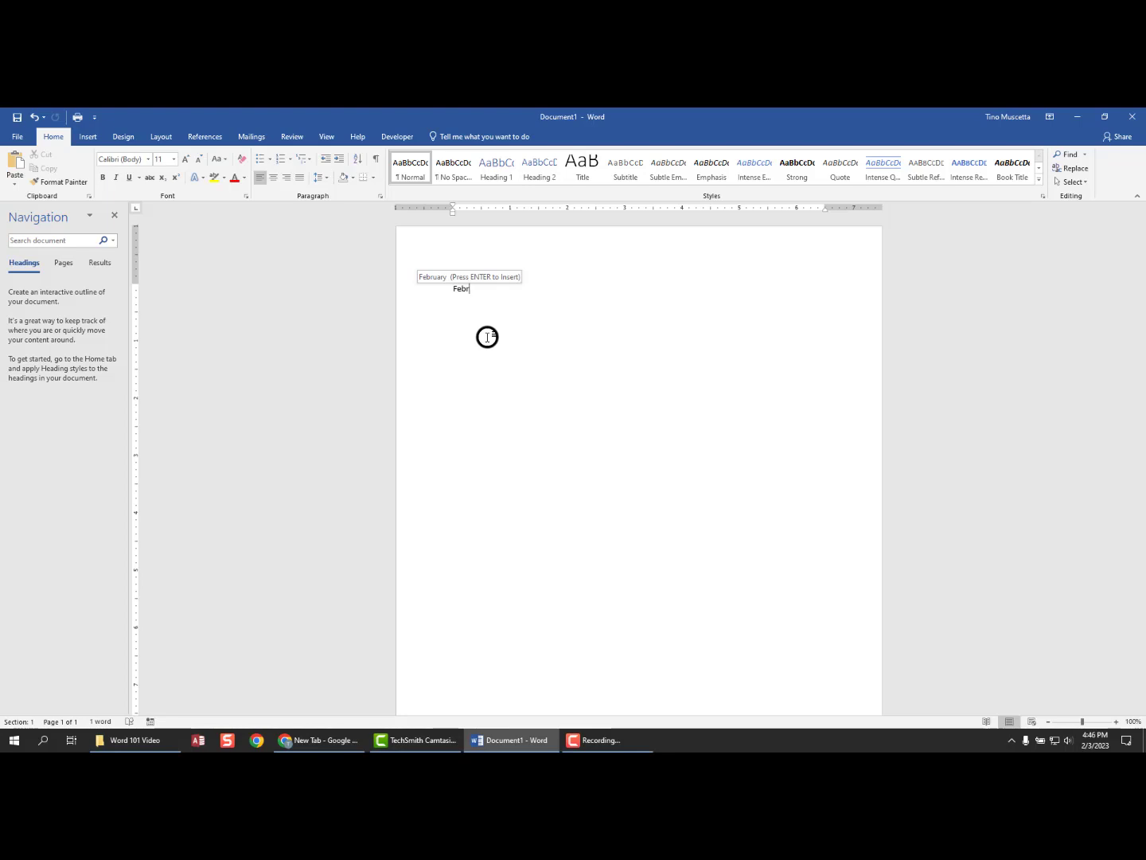
{"action": "key", "text": "Return"}
{"action": "key", "text": "Return"}
{"action": "key", "text": "Return"}
{"action": "type", "text": "Dear :"}
{"action": "type", "text": "ane,"}
{"action": "key", "text": "Return"}
- Introduce the new garden club and begin 'Our first meeting will be held on Satu'
{"action": "type", "text": "We are e"}
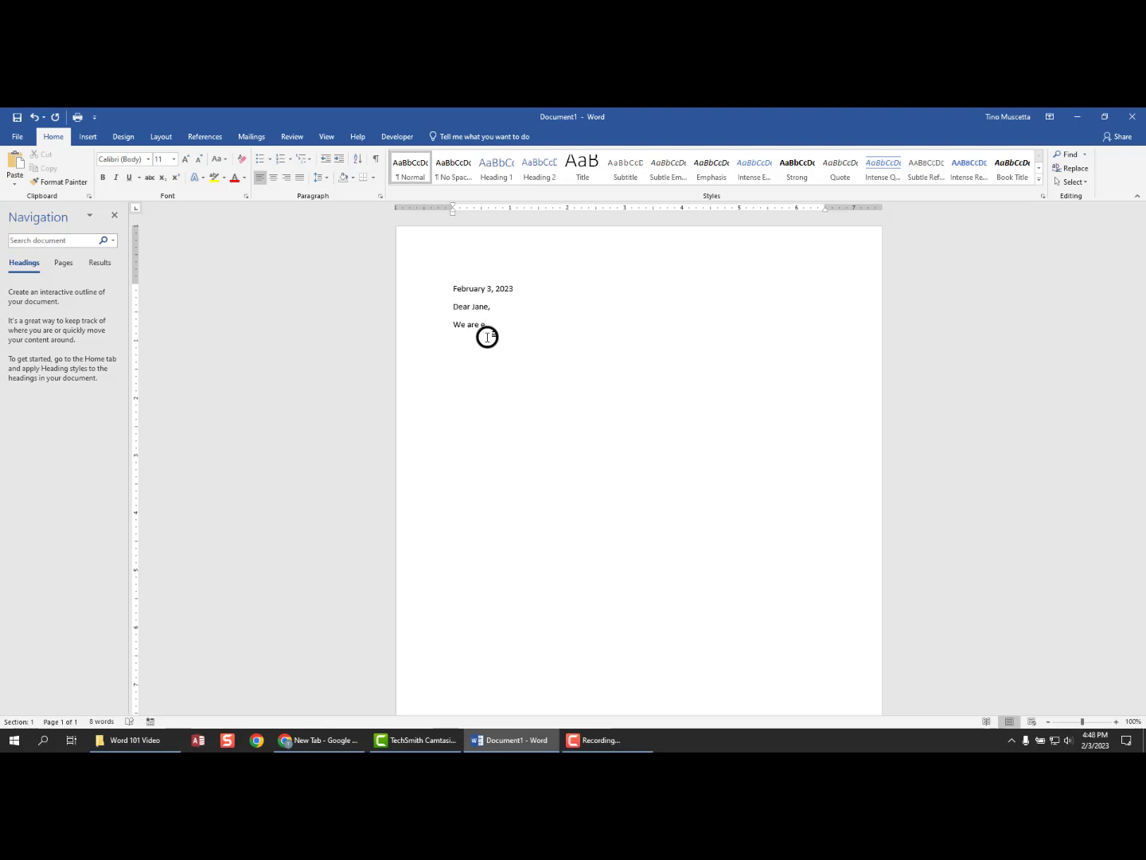
{"action": "type", "text": "xited to te"}
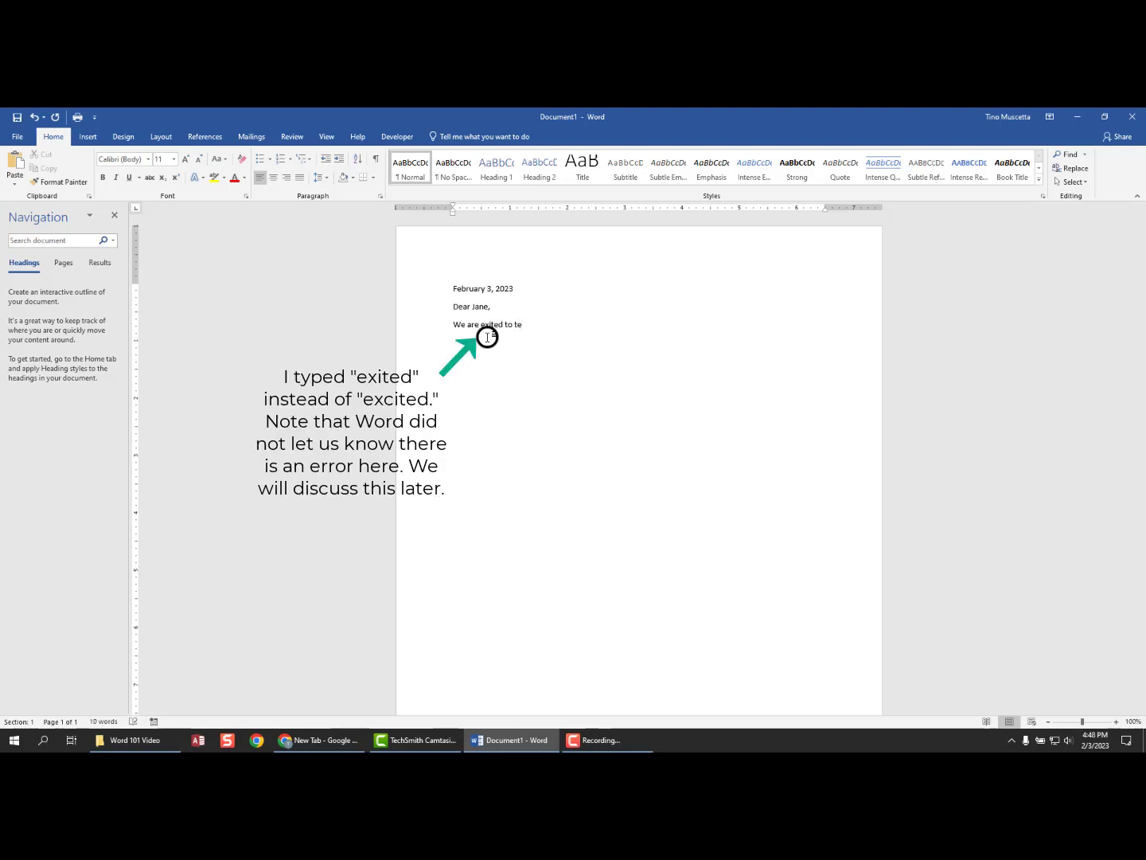
{"action": "type", "text": "ll you about our new garden club. Our first meeting will be held on Sat"}
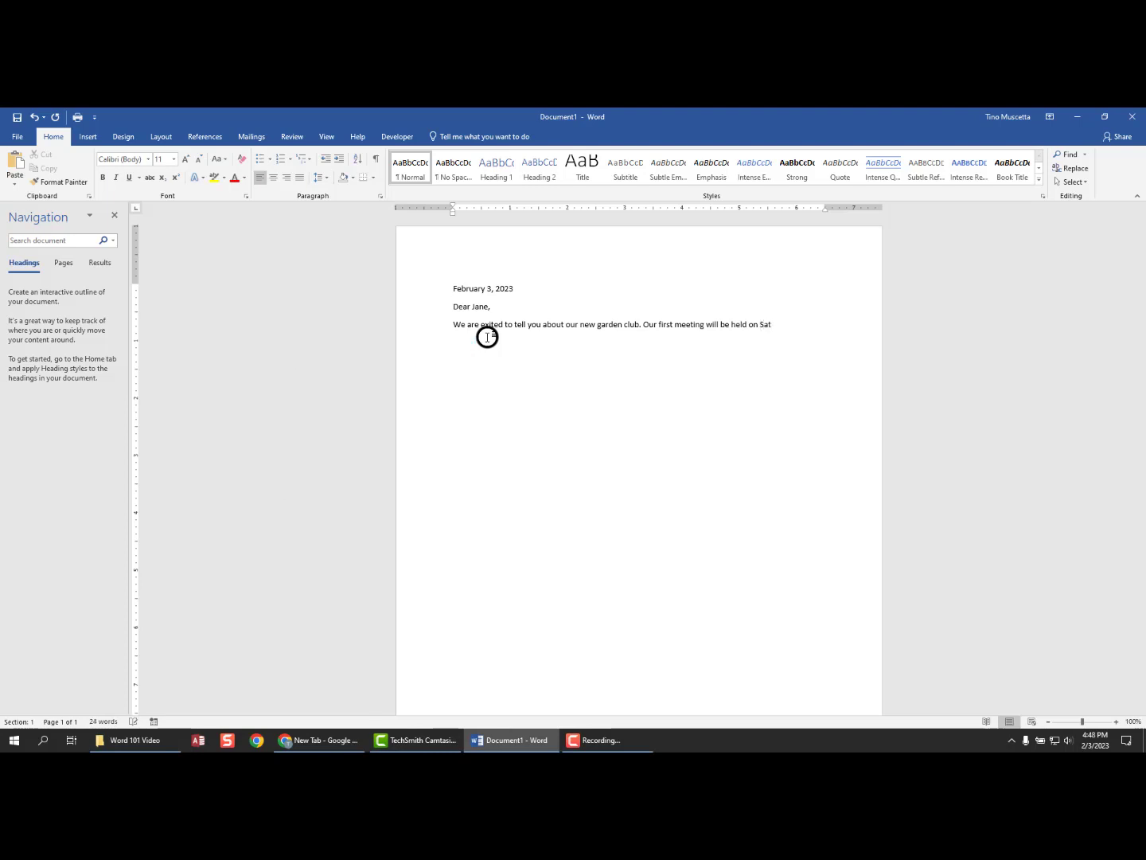
{"action": "type", "text": "u"}
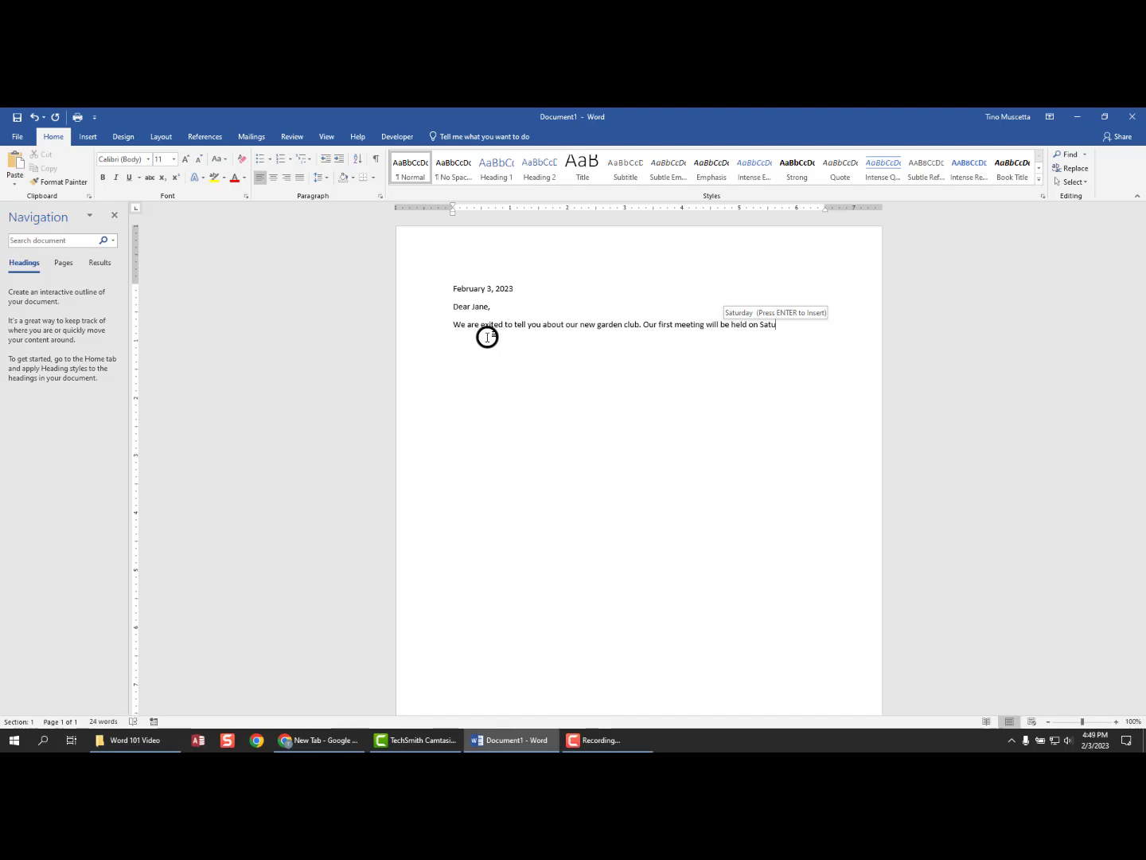
{"action": "key", "text": "Escape"}
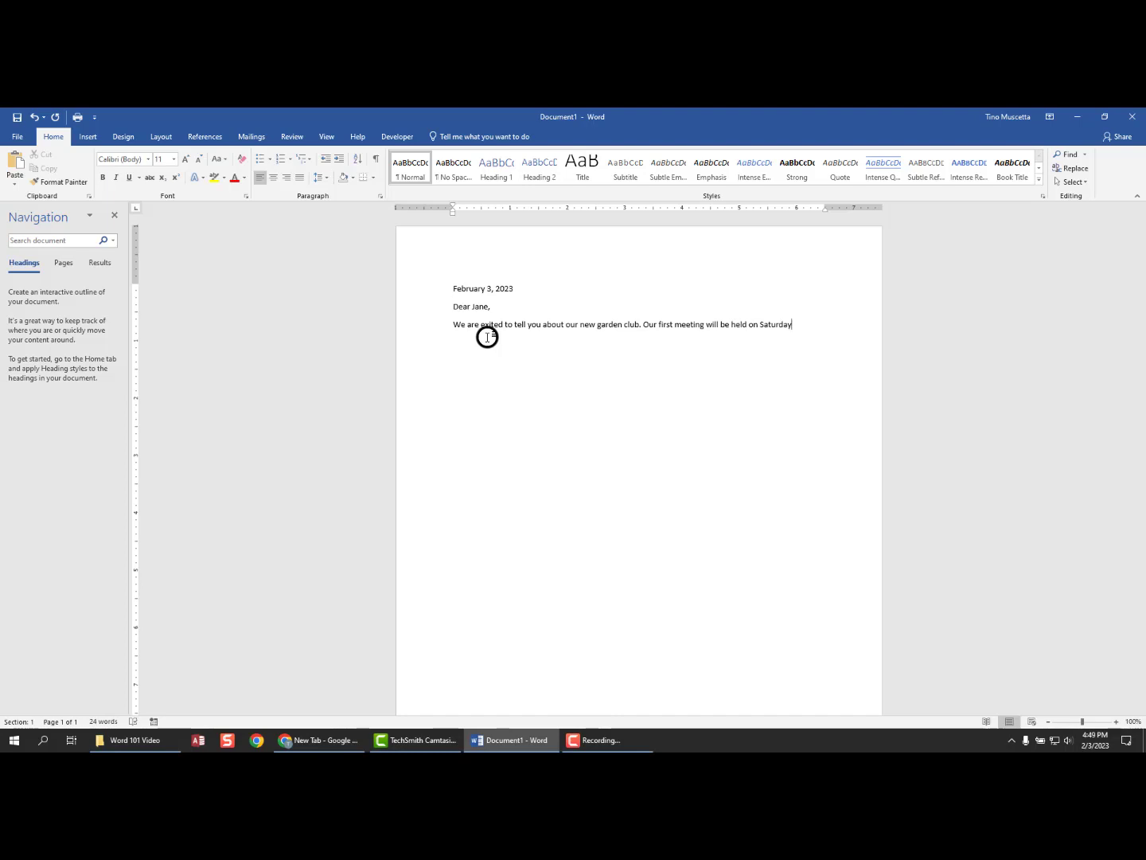
- Finish with ', August 20 at the Adriance Library.' and start a new paragraph
{"action": "type", "text": ", Augu"}
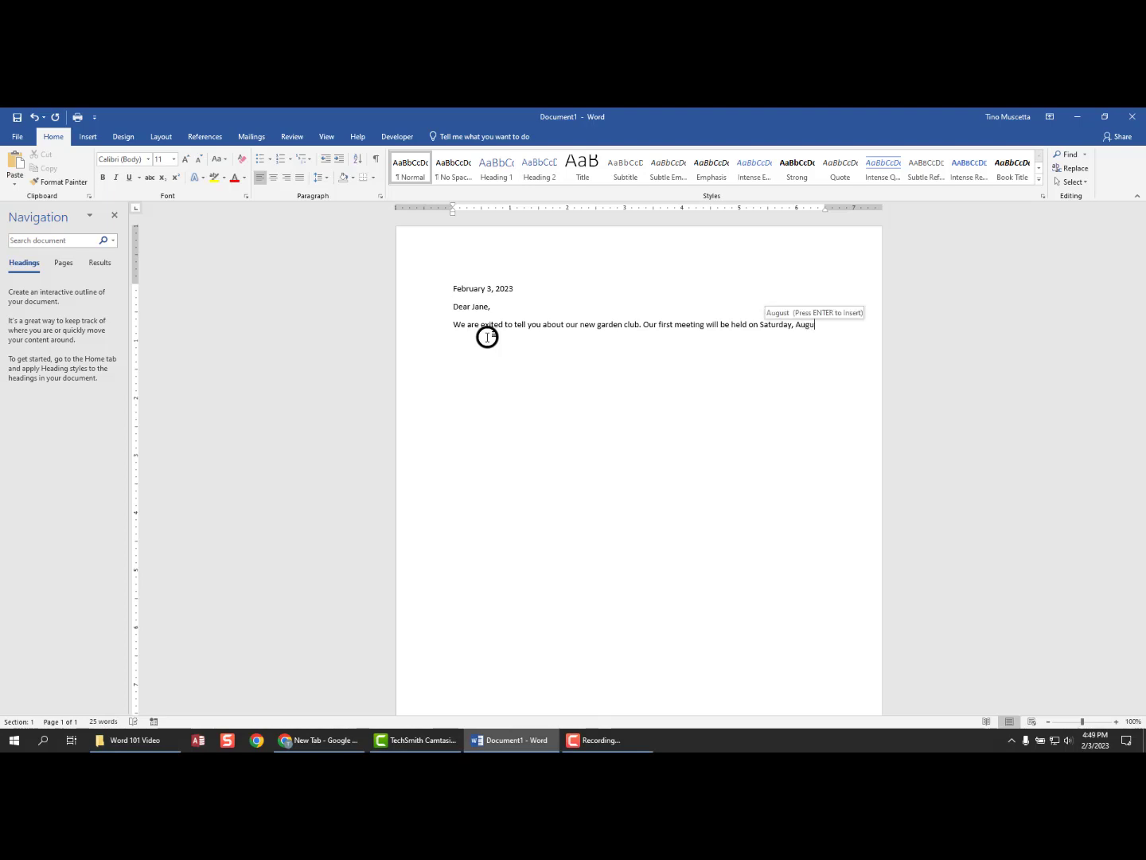
{"action": "key", "text": "Return"}
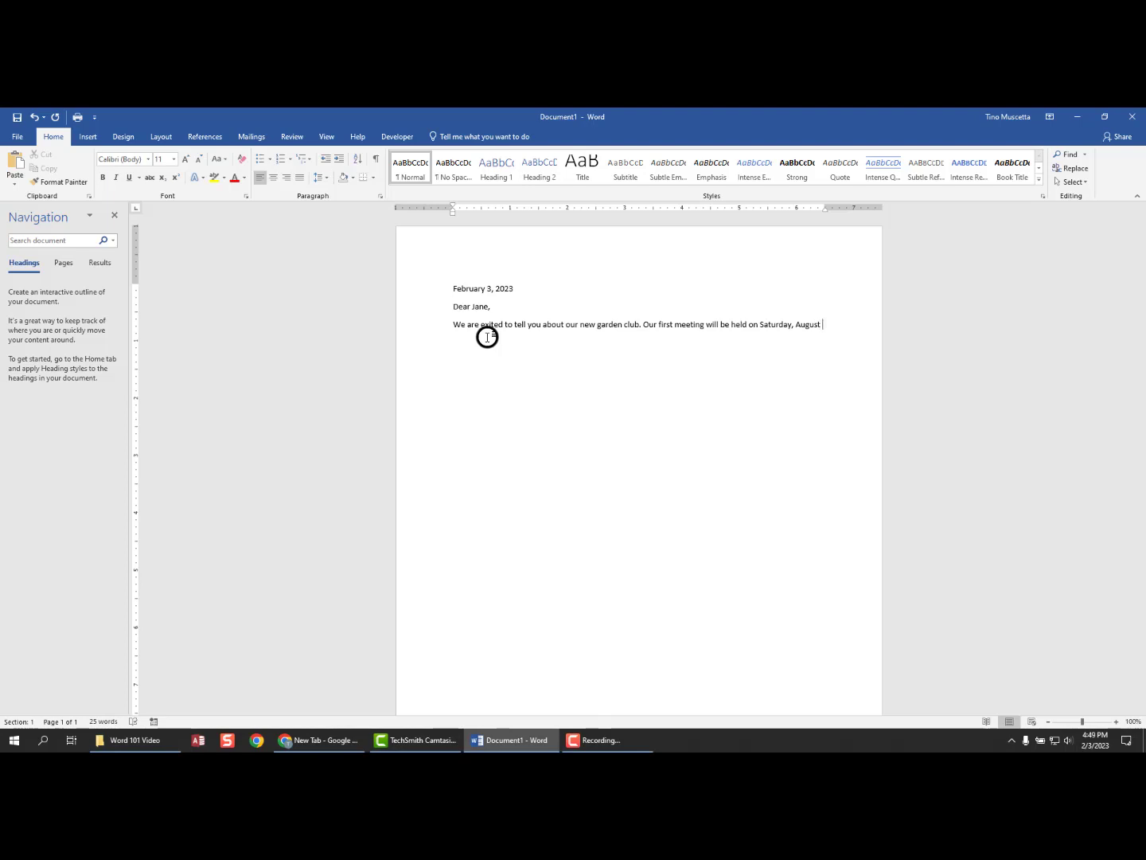
{"action": "type", "text": "20"}
{"action": "type", "text": " at the"}
{"action": "type", "text": " entrance "}
{"action": "type", "text": "Library"}
{"action": "type", "text": "."}
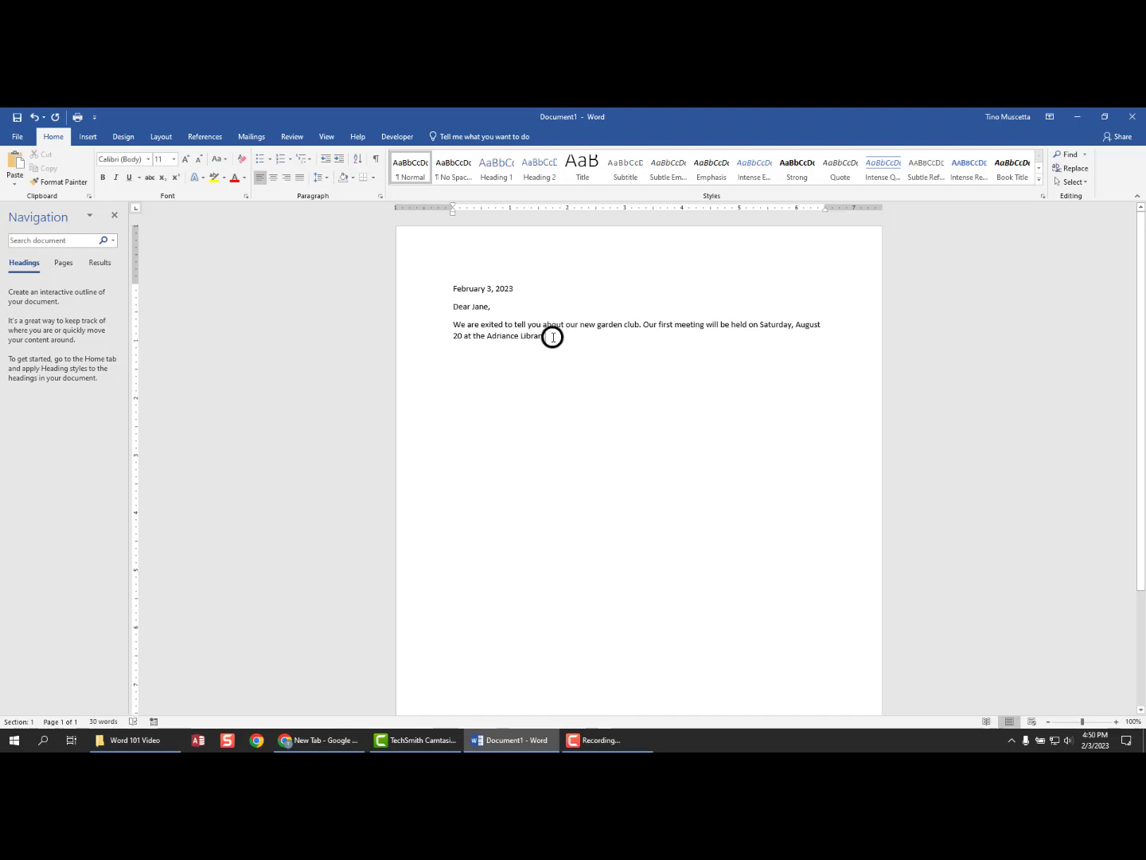
{"action": "key", "text": "Return"}
{"action": "left_click_drag", "start_coordinate": [486, 335], "coordinate": [519, 336]}
{"action": "left_click", "coordinate": [500, 338]}
{"action": "left_click", "coordinate": [451, 348]}
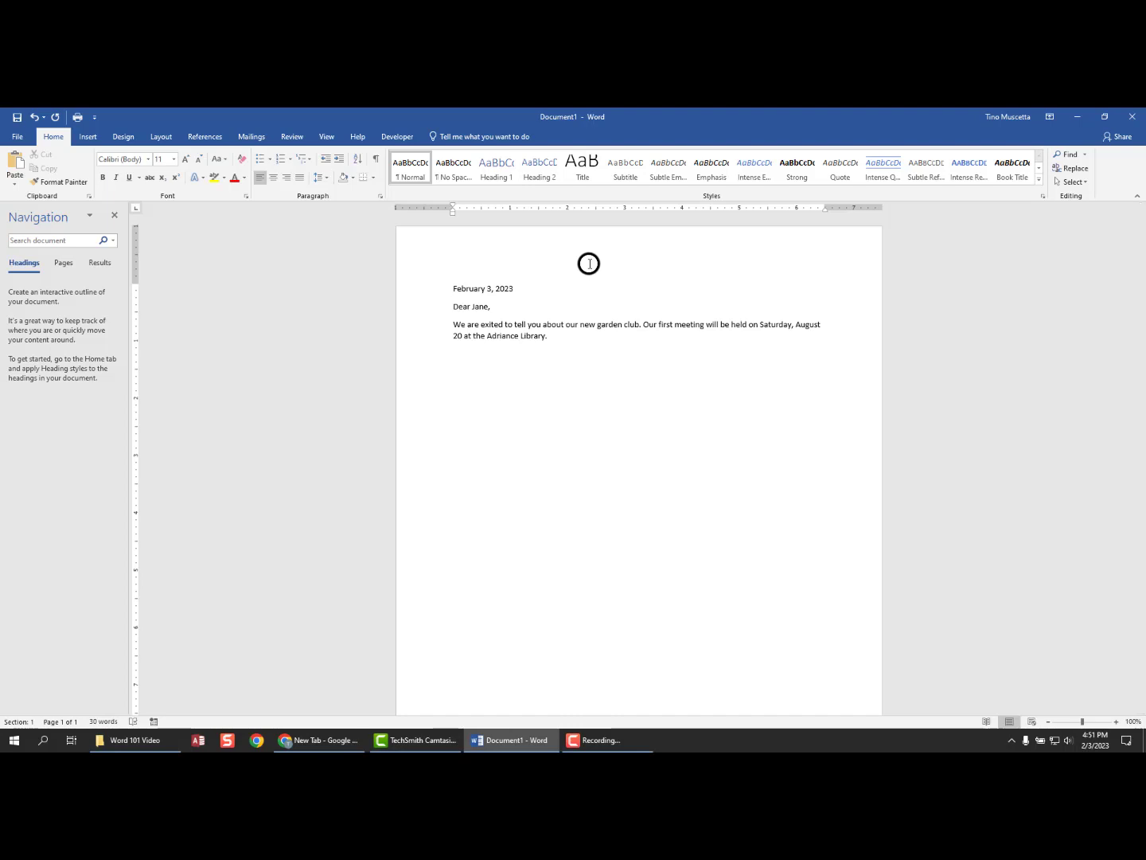
- Add 'The flower we plan to discuss is shown below:' and 'We will have regular meetings on the following dates'
{"action": "type", "text": "The flower we plan to discuss is shown below:"}
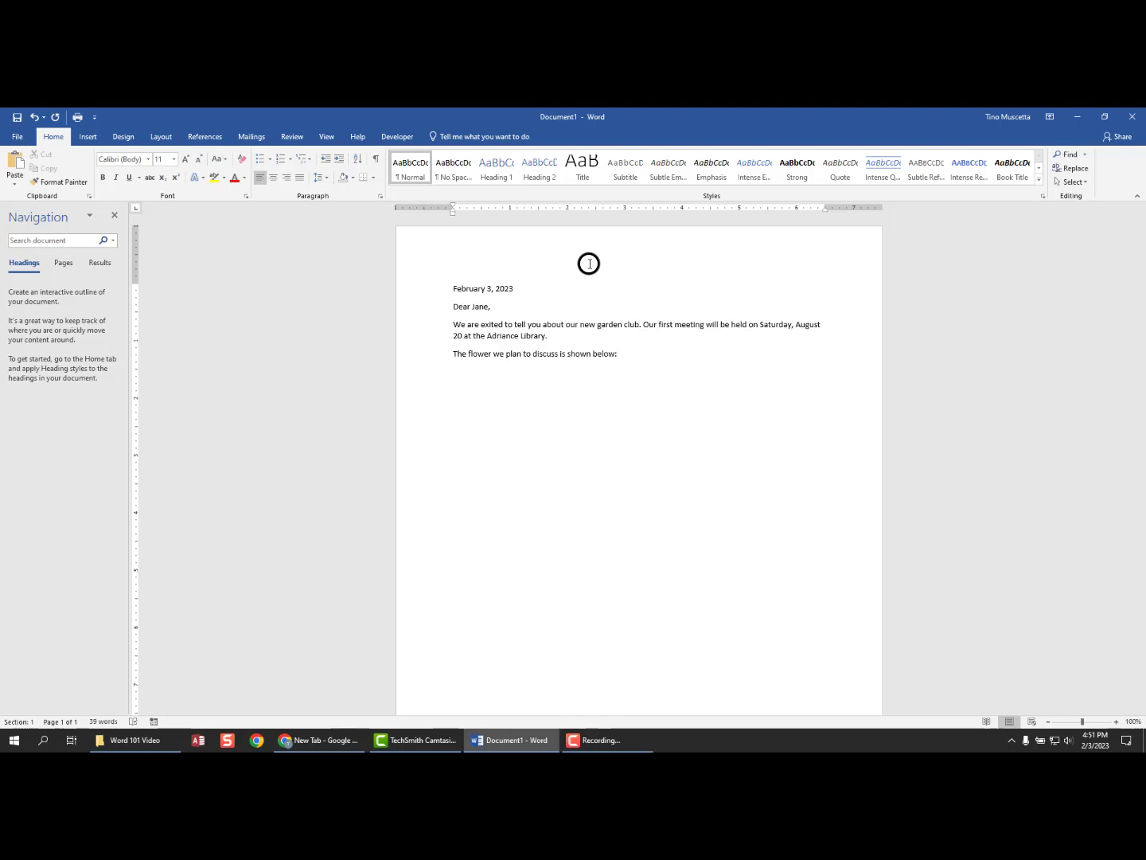
{"action": "key", "text": "Return"}
{"action": "type", "text": "We will have regular meetings on the following dates:"}
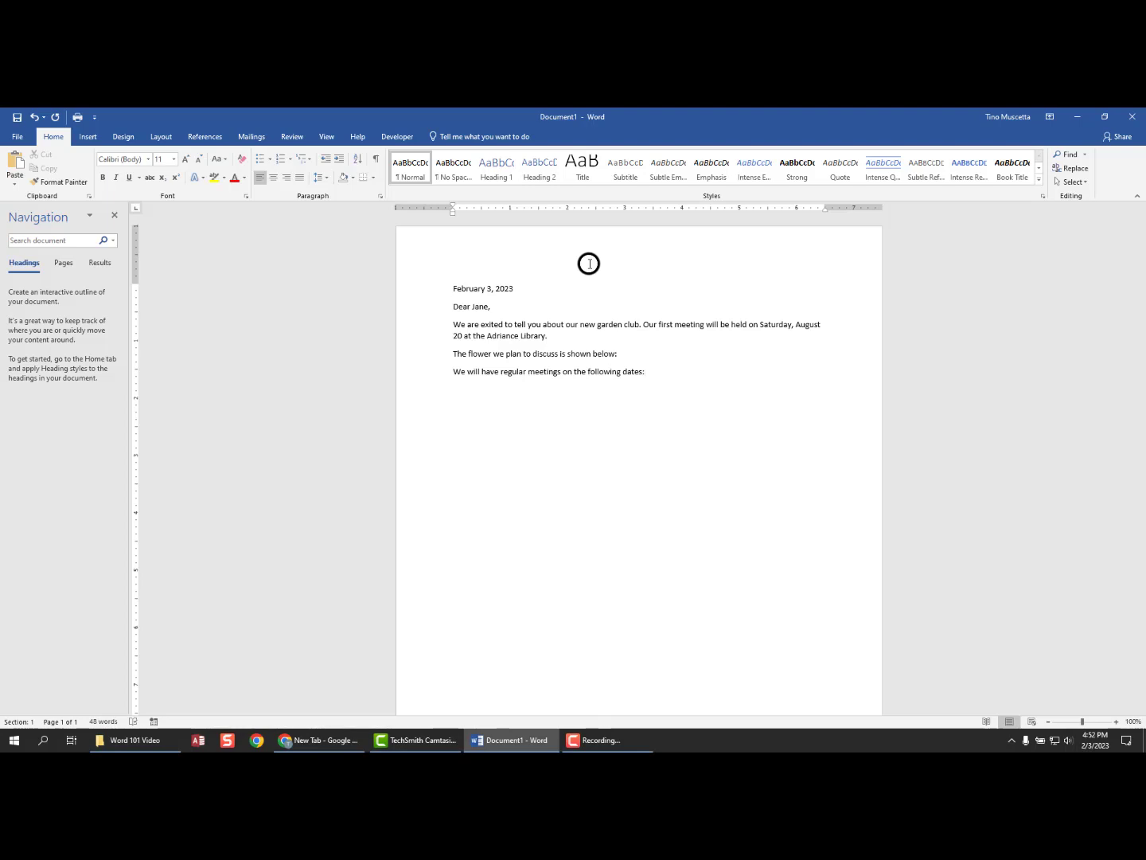
{"action": "key", "text": "Return"}
- List September 17, October 15 and November 12, then type 'We hope to see you soon.'
{"action": "type", "text": "Sept"}
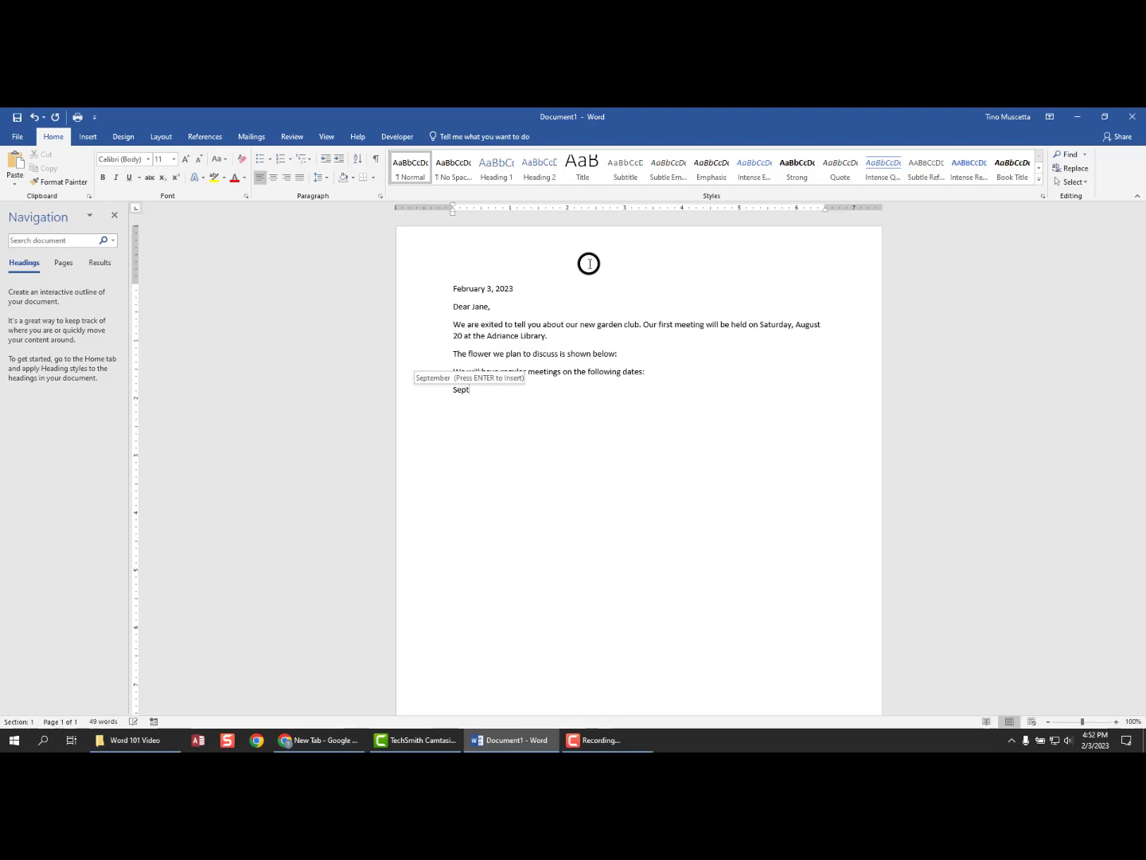
{"action": "key", "text": "Return"}
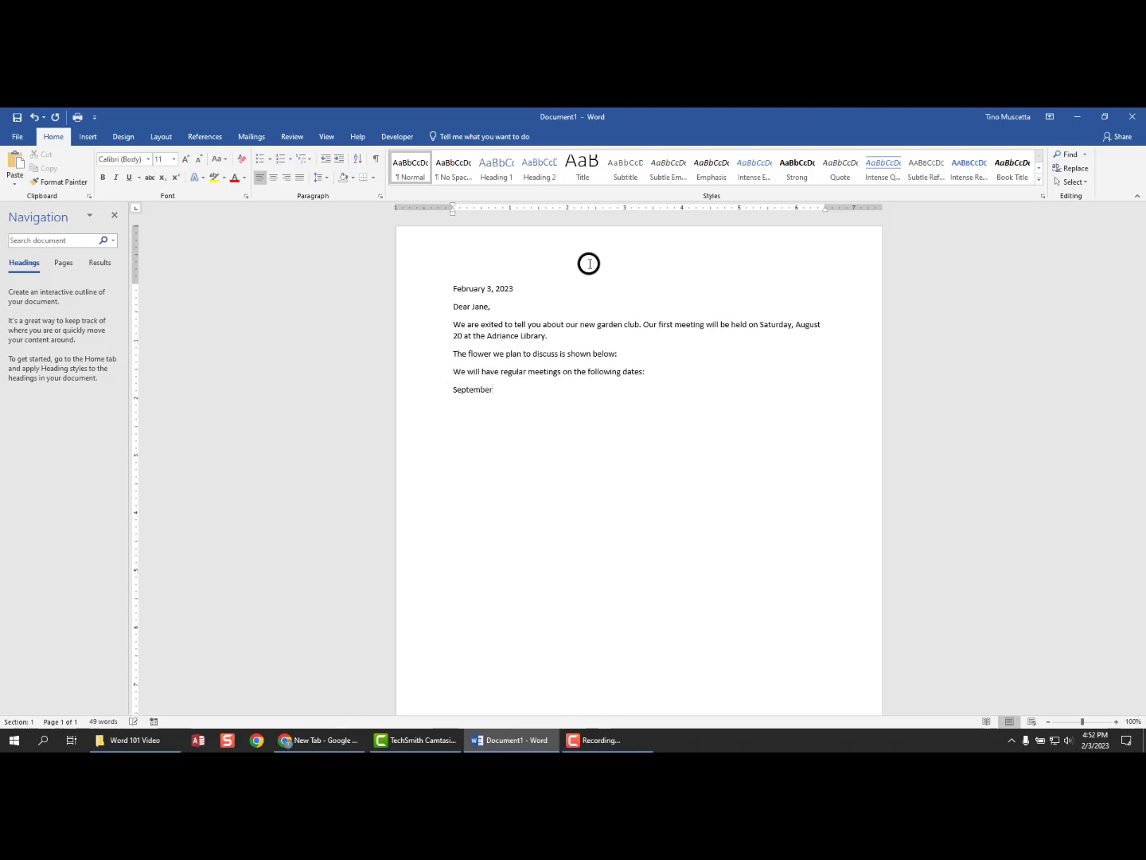
{"action": "type", "text": "17"}
{"action": "key", "text": "Return"}
{"action": "type", "text": "Octo"}
{"action": "key", "text": "Return"}
{"action": "type", "text": "15"}
{"action": "key", "text": "Return"}
{"action": "type", "text": "Nove"}
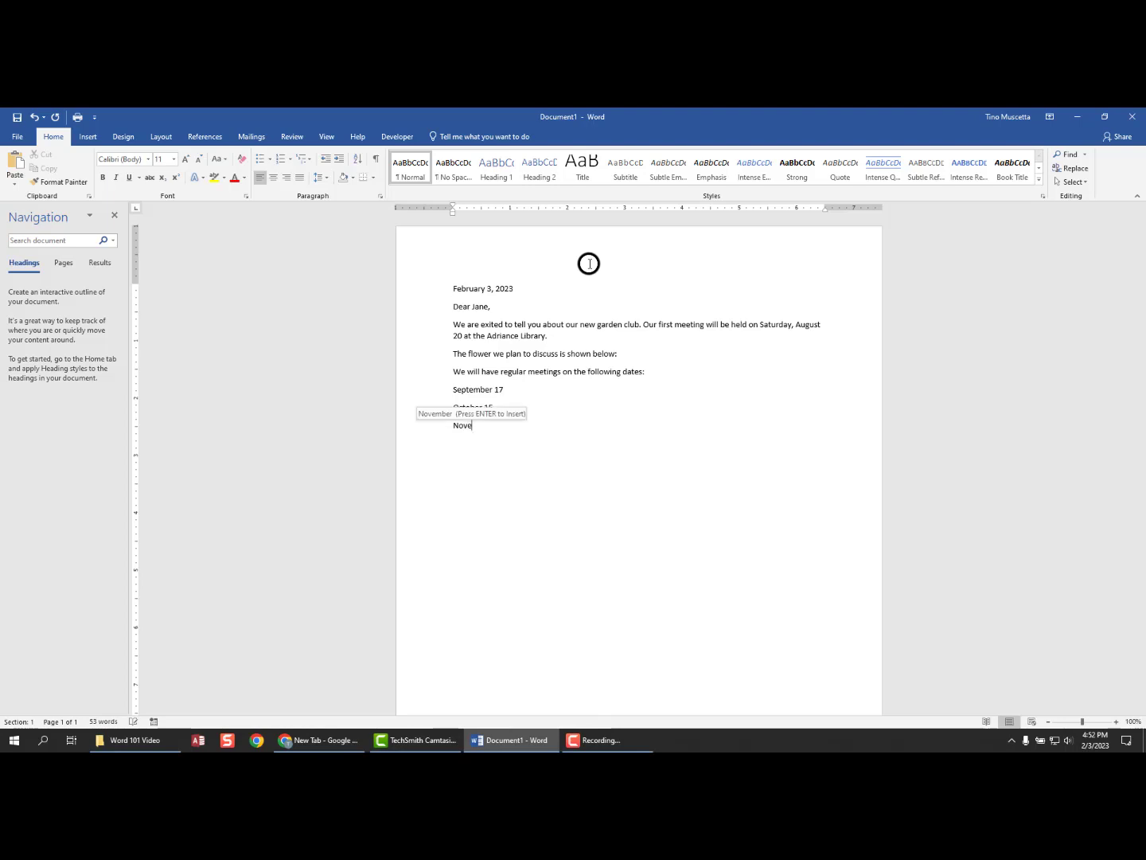
{"action": "key", "text": "Return"}
{"action": "type", "text": "12"}
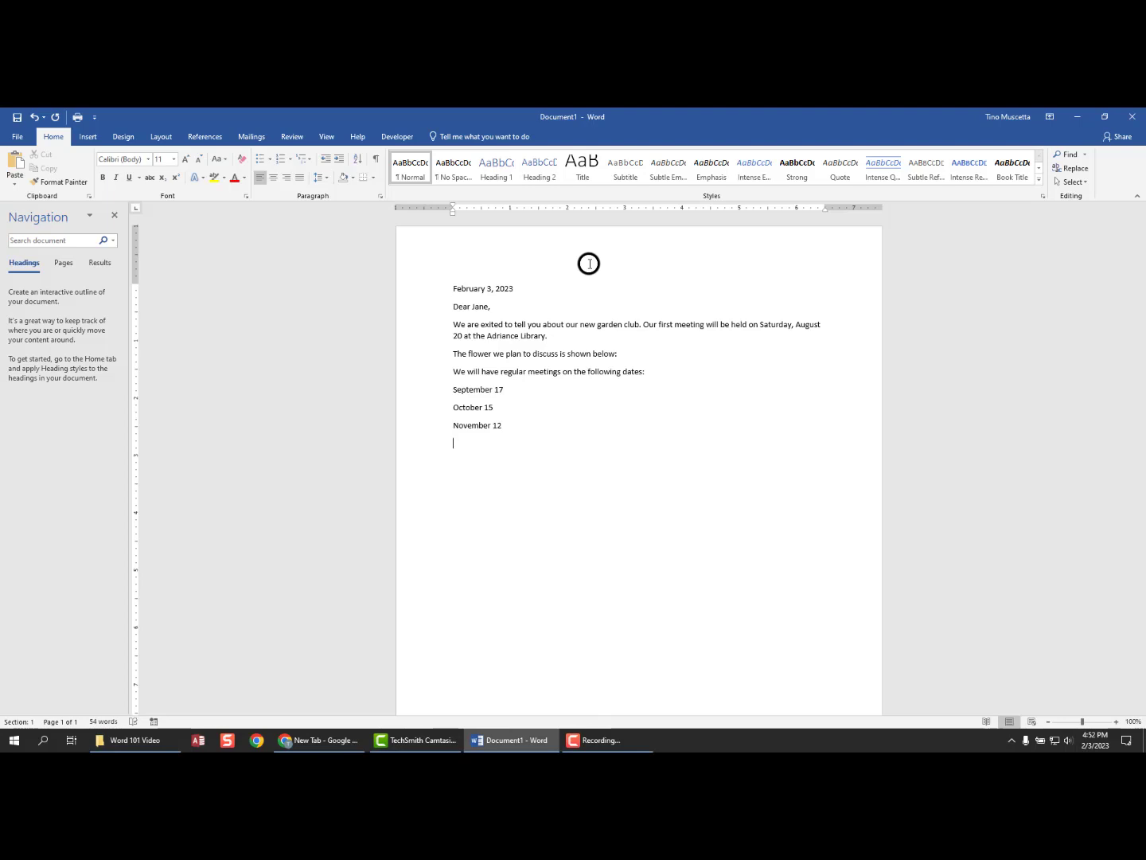
{"action": "type", "text": "We hope to see you soon."}
- Add 'Thank you,' and the 'Garden Club President' signature on new lines below the closing sentence
{"action": "key", "text": "Return"}
{"action": "type", "text": "Thank you,"}
{"action": "key", "text": "Return"}
{"action": "type", "text": "Garden Club"}
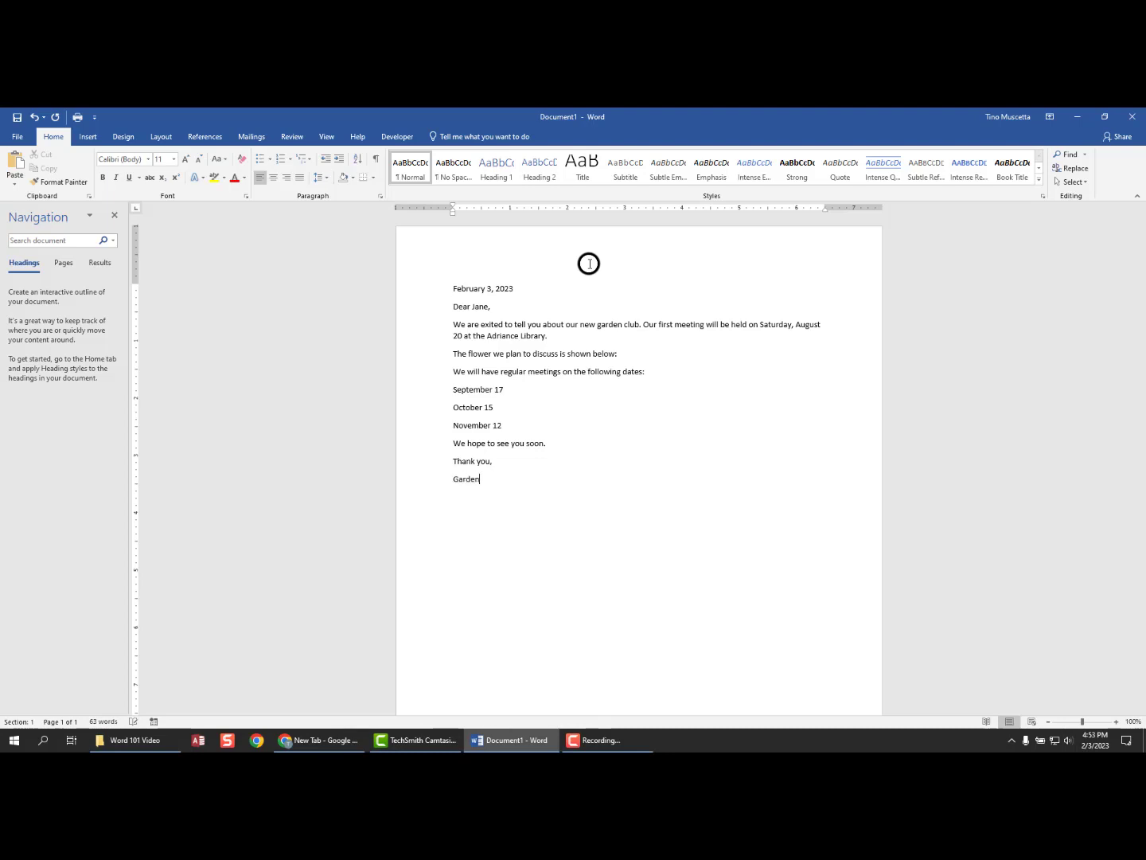
{"action": "type", "text": " President"}
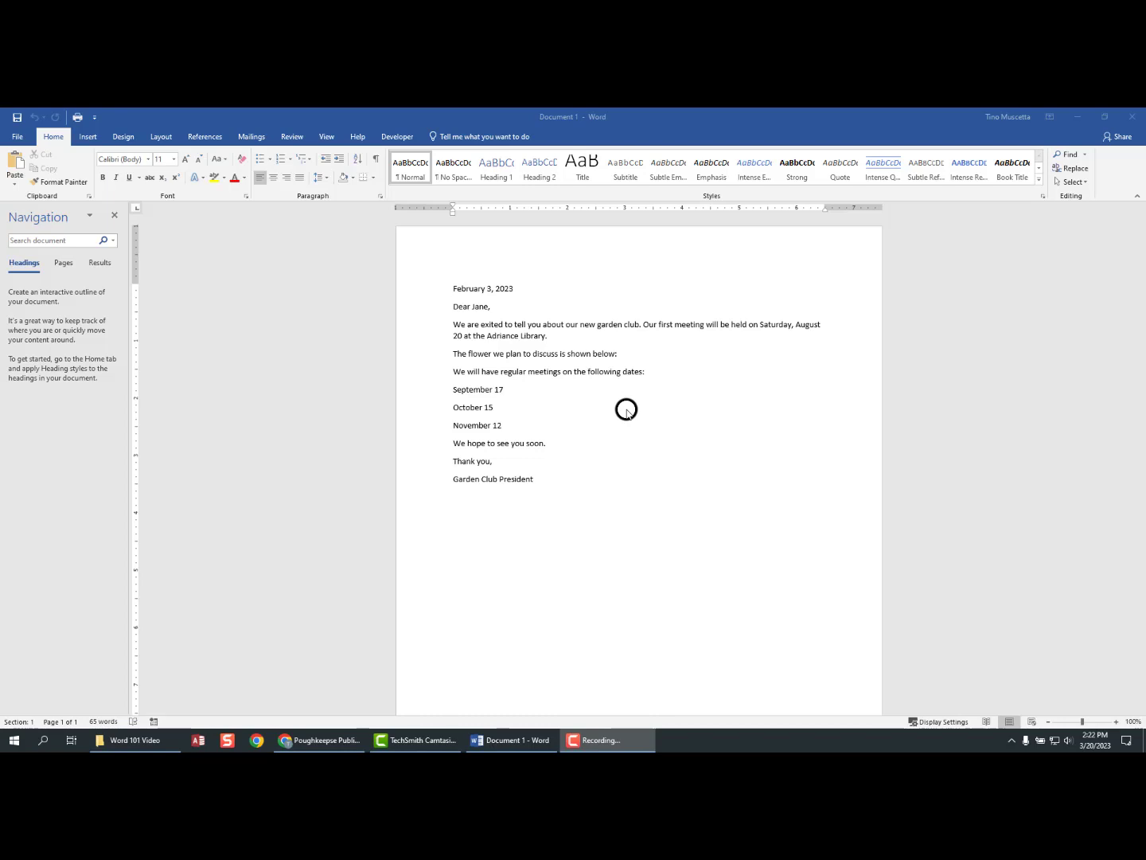
- Show the Save As page in Word's File backstage with recent folders under This PC
{"action": "left_click", "coordinate": [23, 141]}
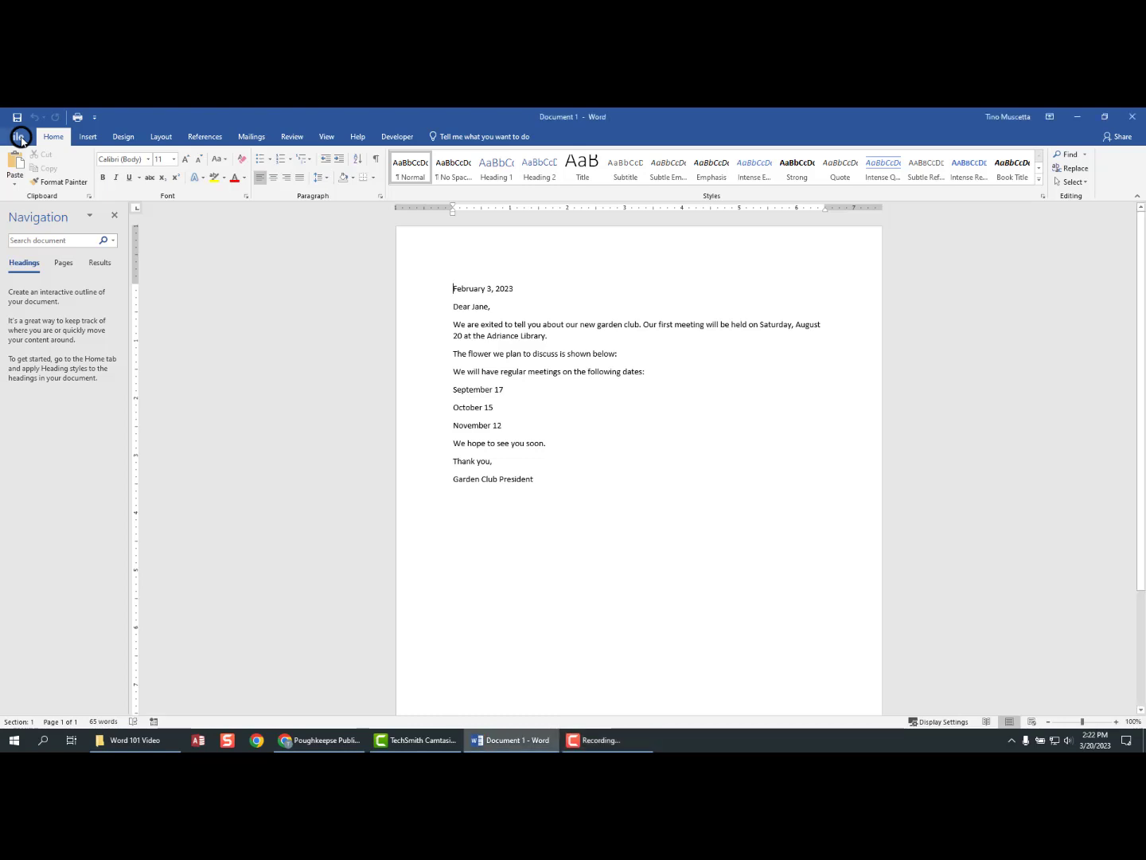
{"action": "left_click", "coordinate": [21, 137]}
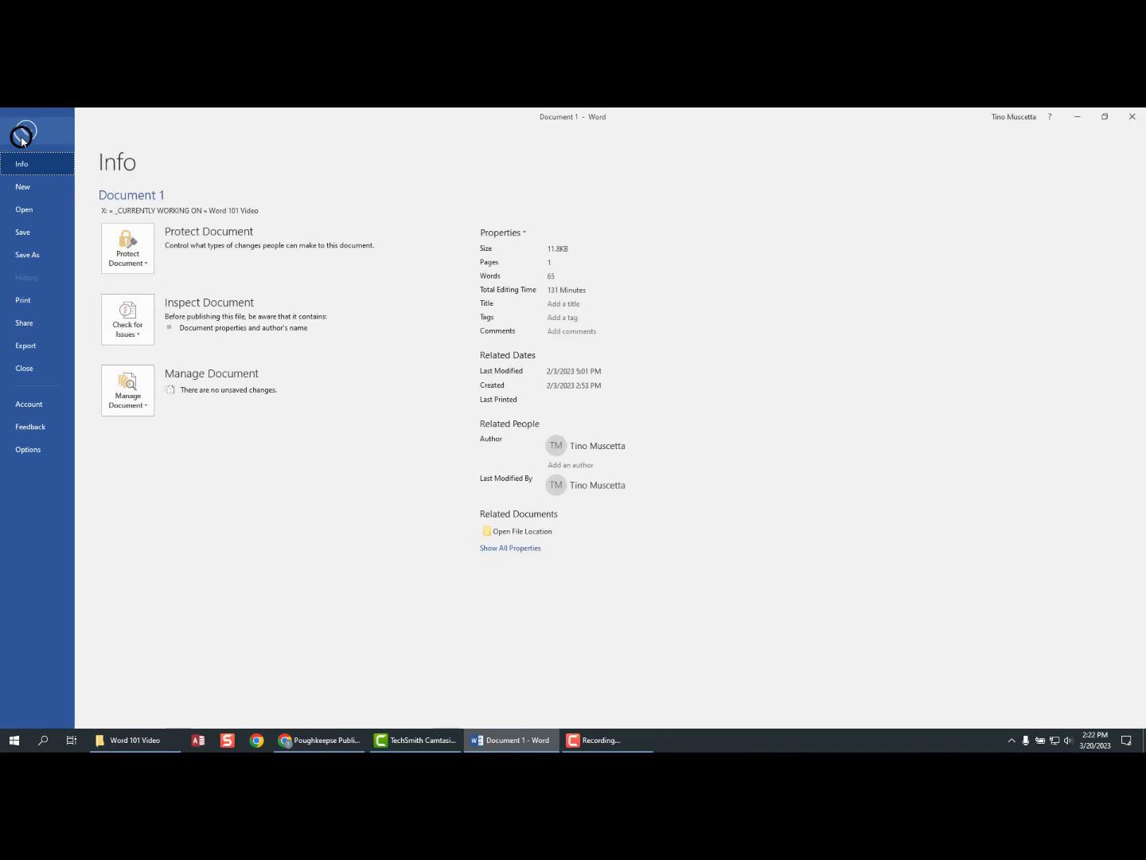
{"action": "left_click", "coordinate": [27, 256]}
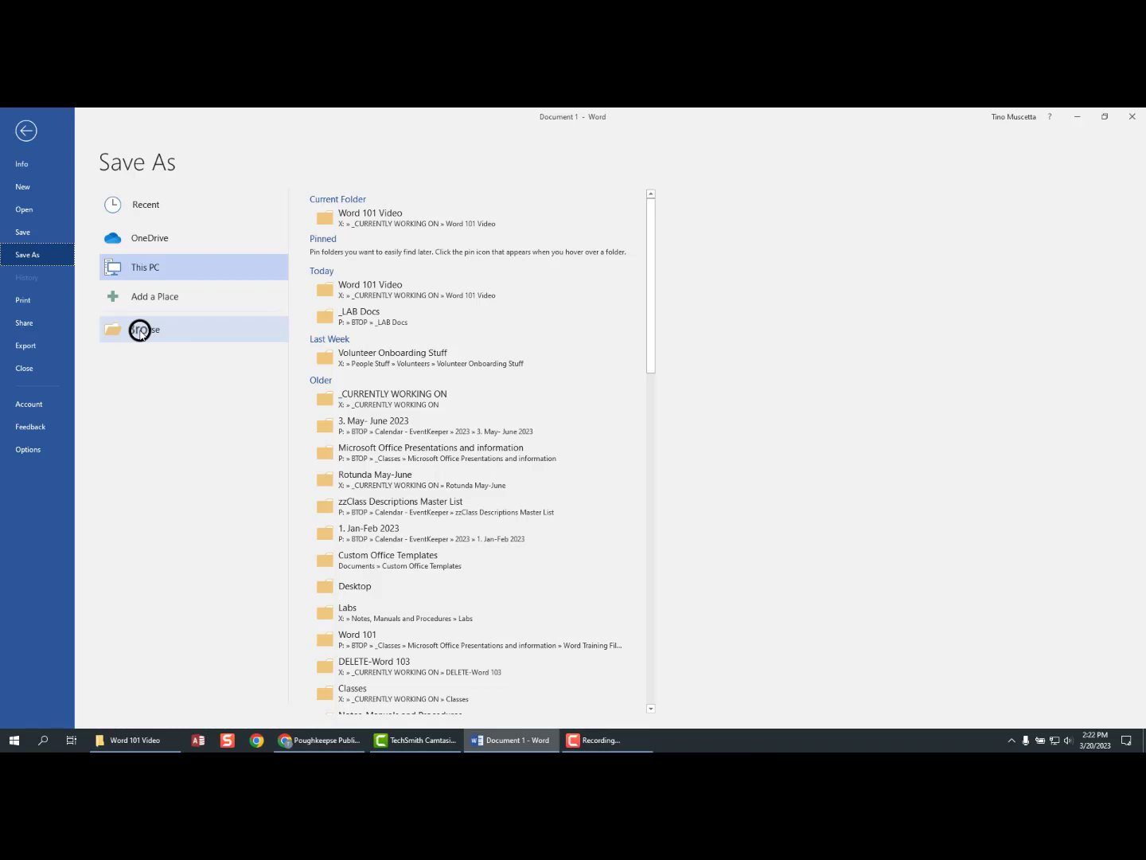
- Browse to the Save As dialog, which opens in the Word 101 Video folder
{"action": "left_click", "coordinate": [139, 330]}
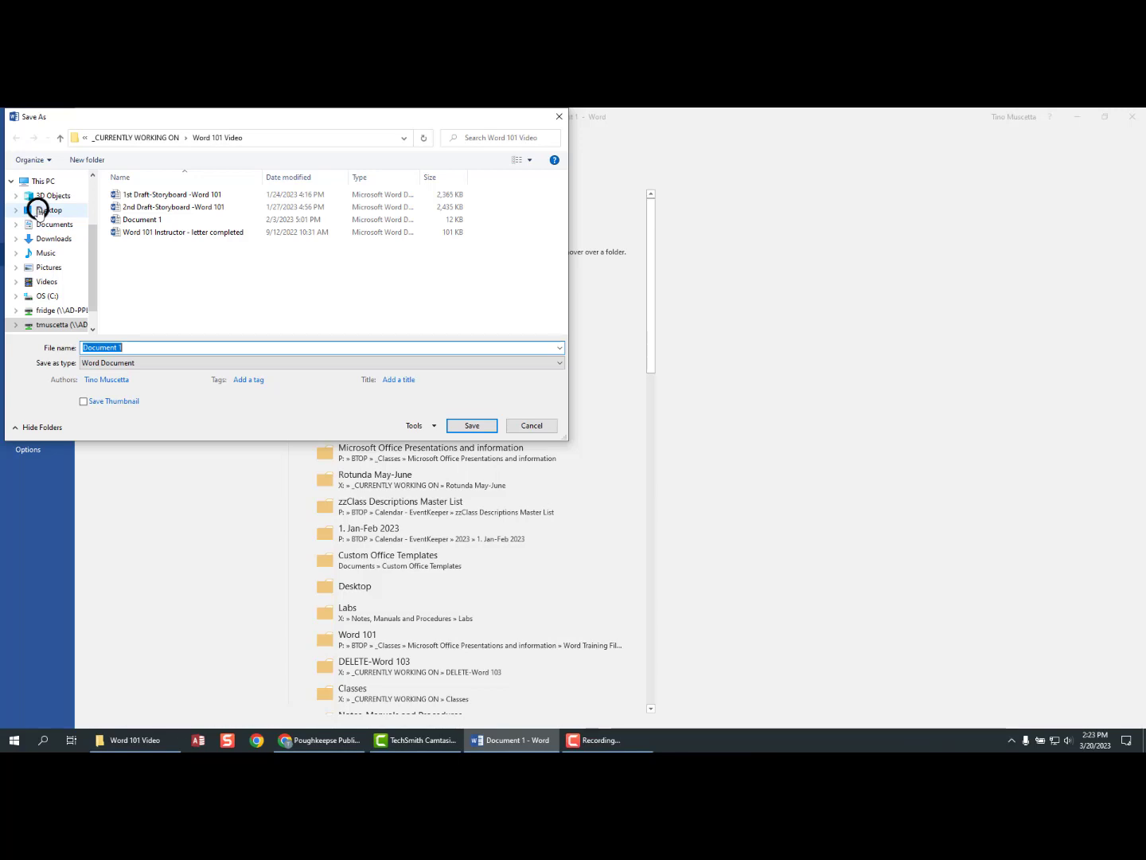
- Point the Save As dialog to Desktop and select the proposed 'Document 1' file name
{"action": "left_click", "coordinate": [39, 210]}
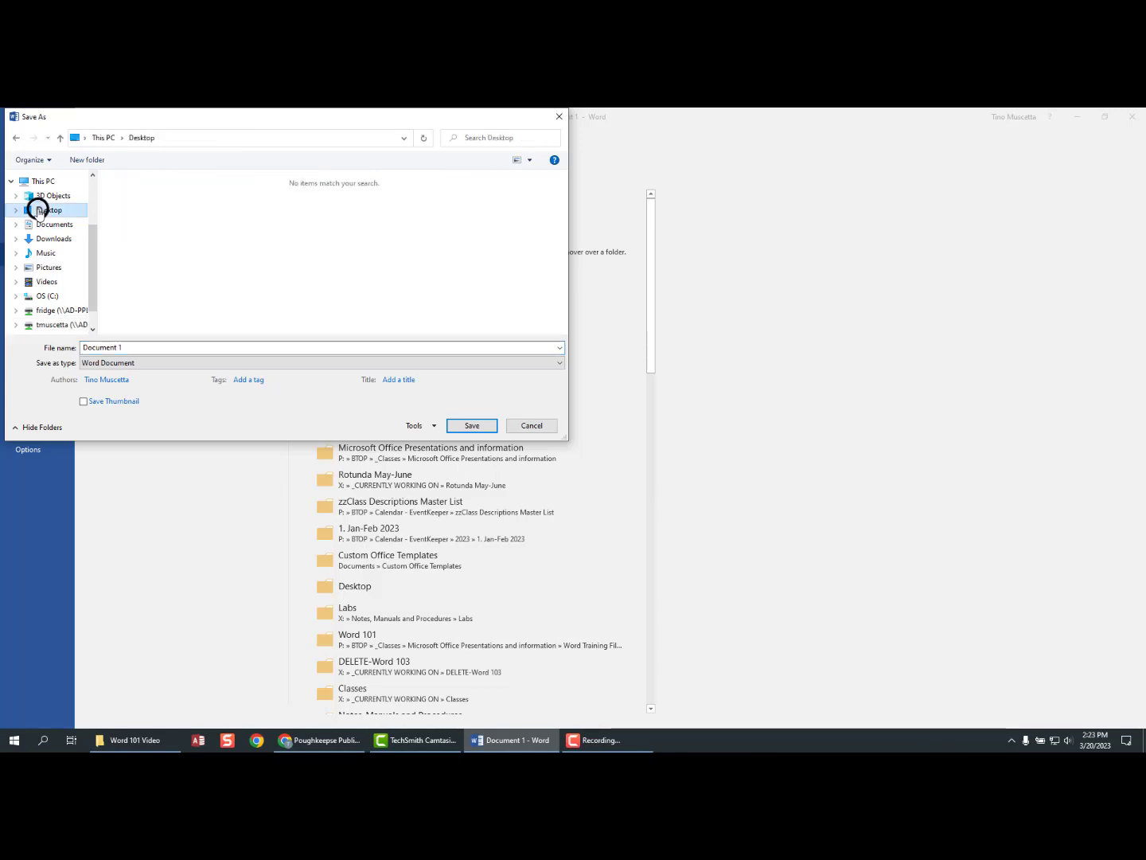
{"action": "left_click", "coordinate": [95, 345]}
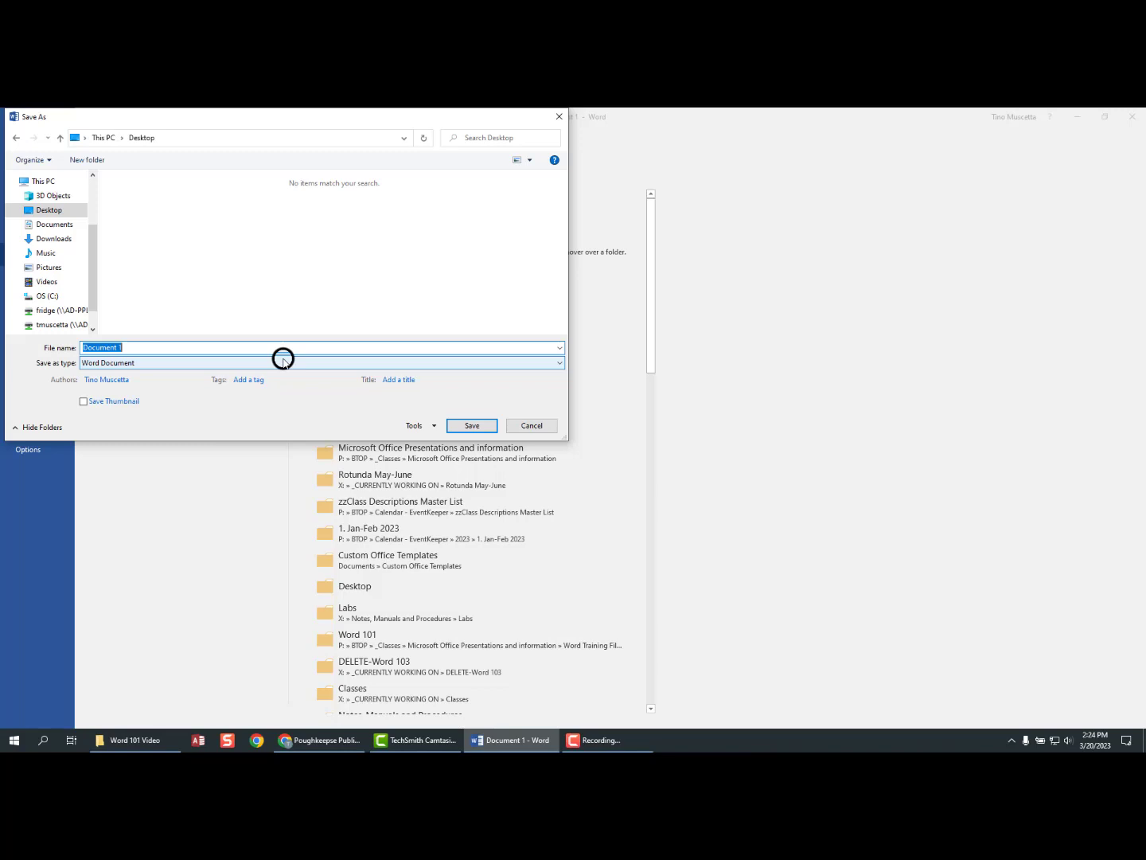
- Save the letter to the Desktop with the file name 'Garden Club Letter'
{"action": "type", "text": "Garden Club Letter"}
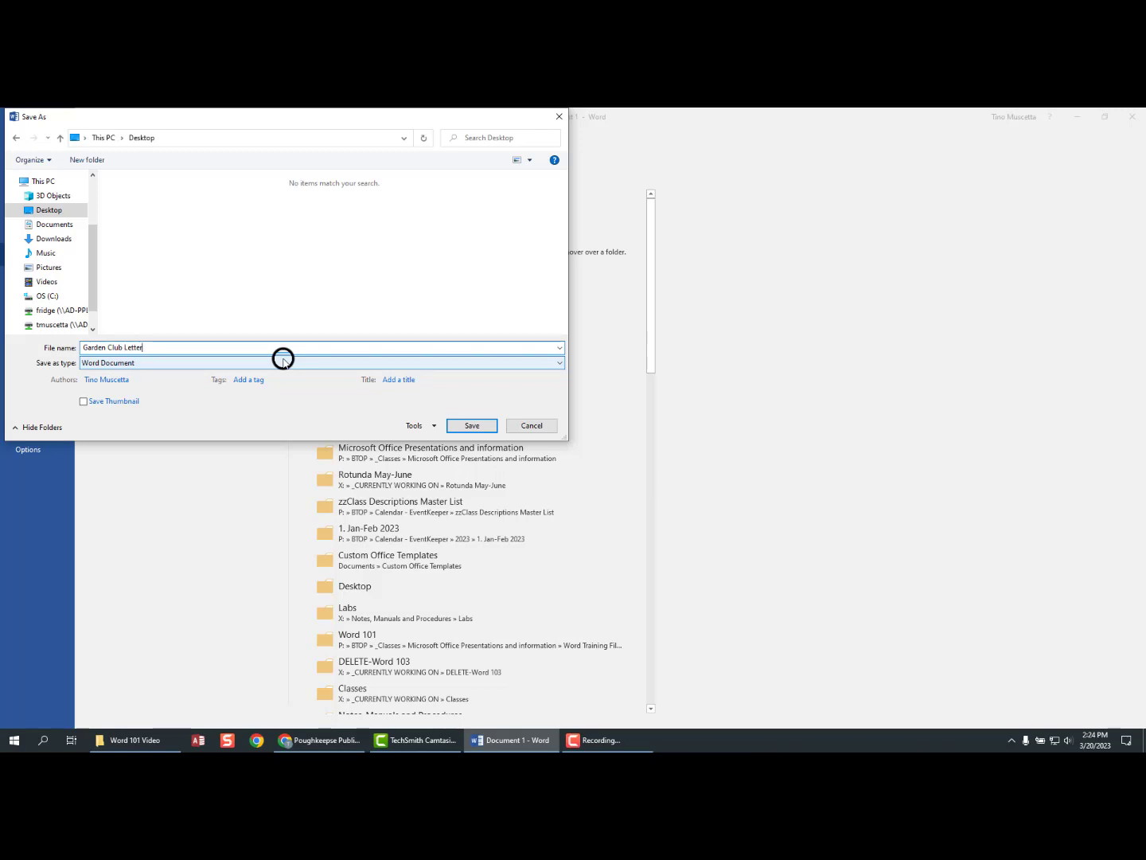
{"action": "left_click", "coordinate": [469, 426]}
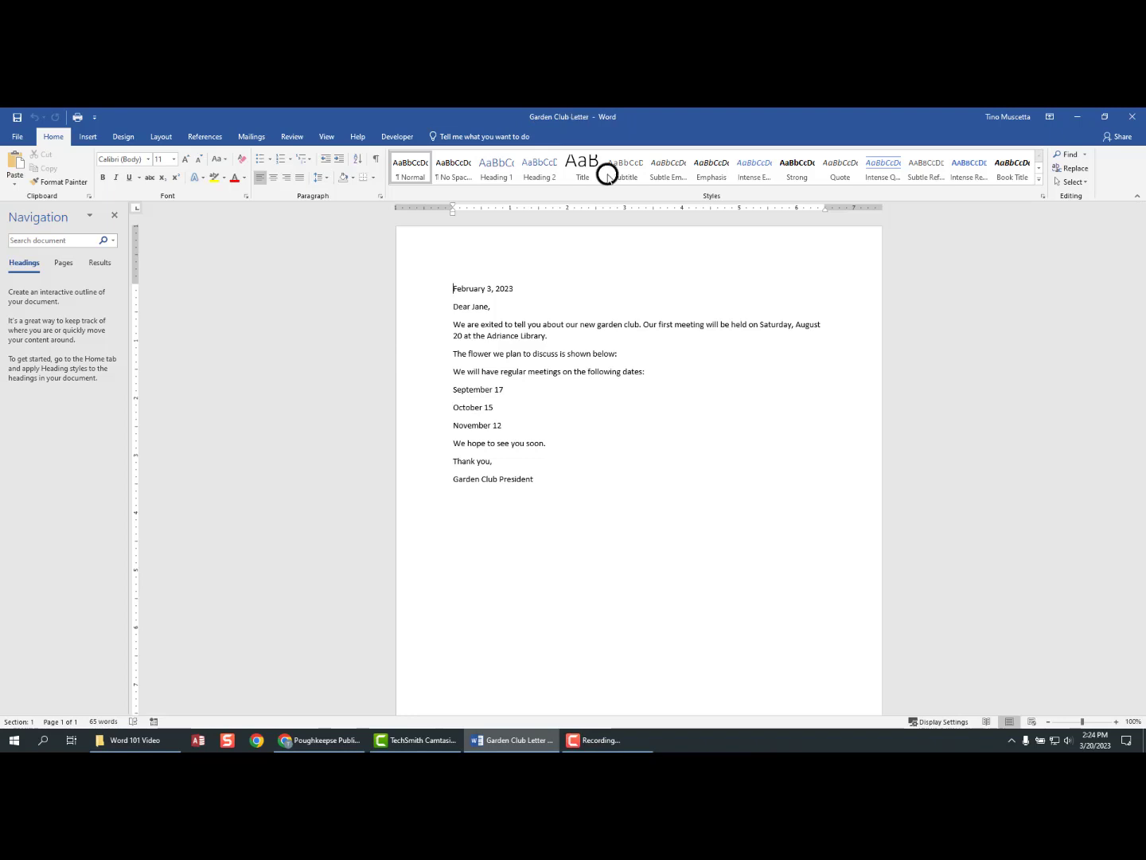
{"action": "left_click", "coordinate": [16, 118]}
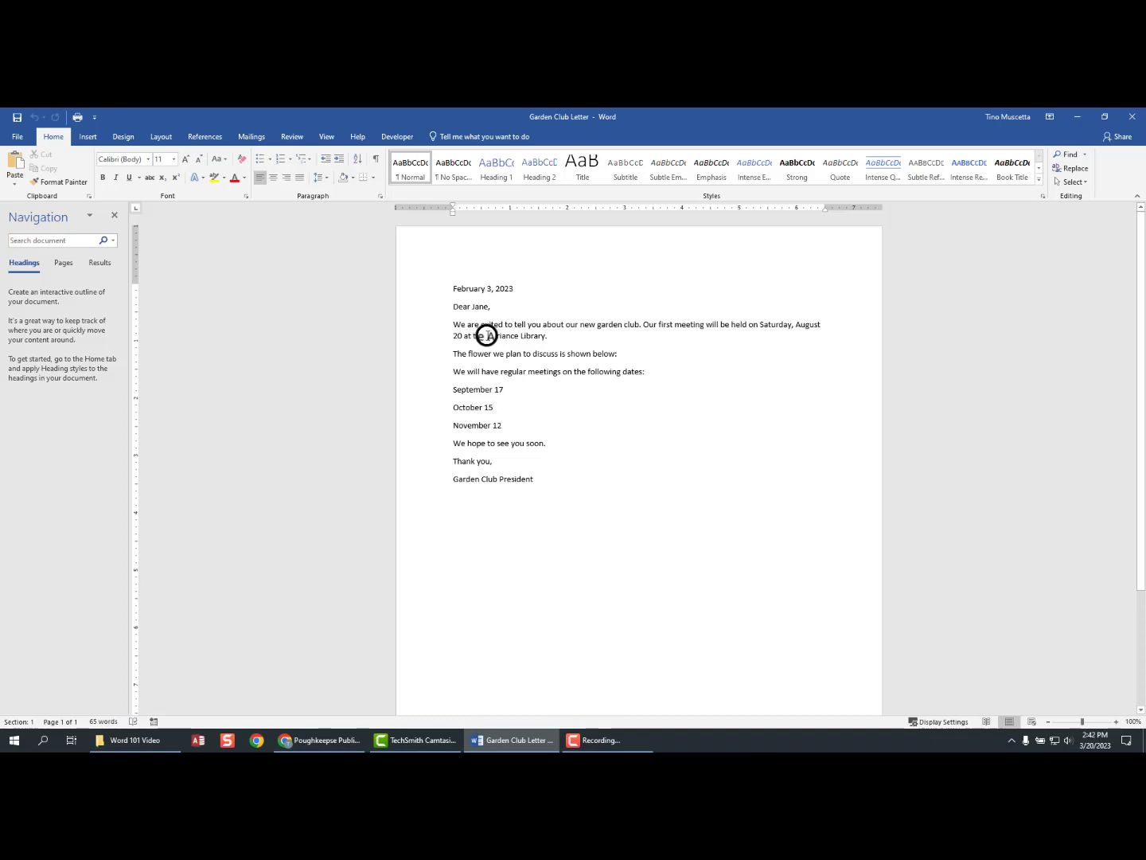
- Select 'Adriance' in the first paragraph and apply bold formatting
{"action": "left_click_drag", "start_coordinate": [487, 336], "coordinate": [517, 336]}
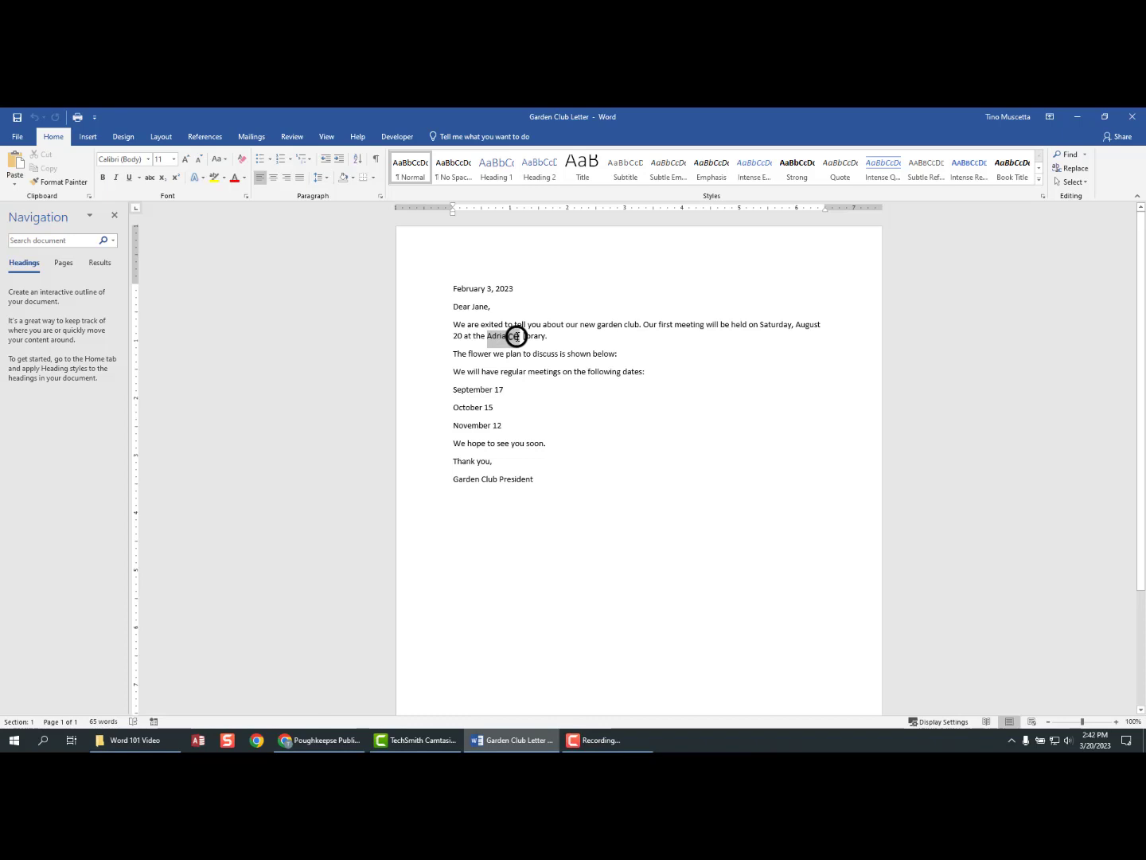
{"action": "left_click_drag", "start_coordinate": [516, 336], "coordinate": [515, 336]}
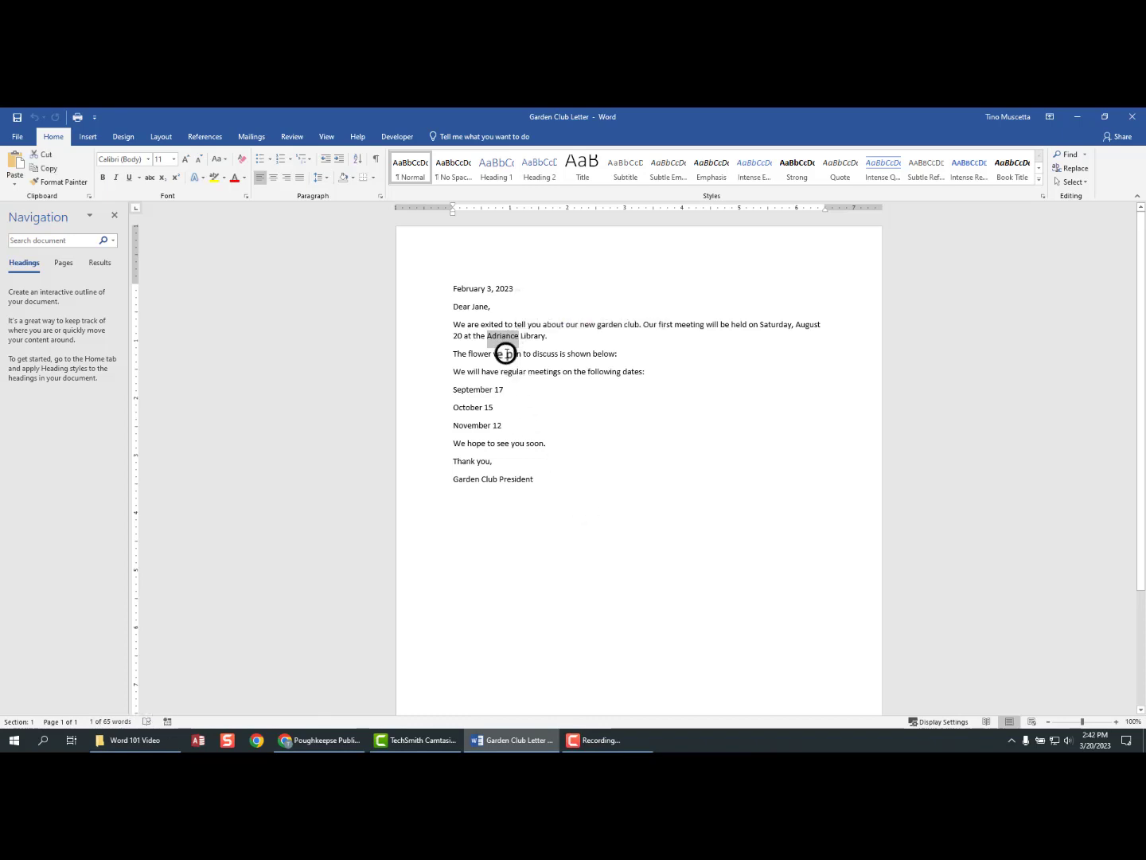
{"action": "left_click", "coordinate": [104, 178]}
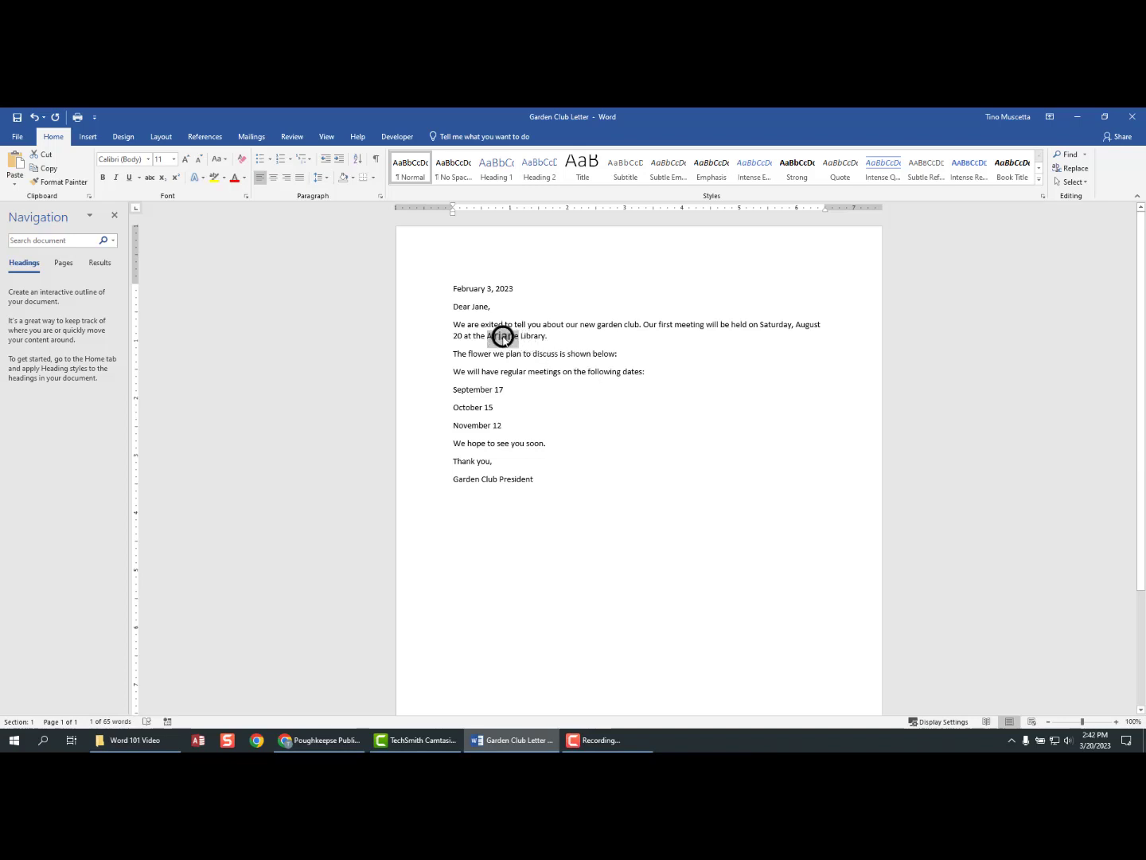
{"action": "double_click", "coordinate": [542, 354]}
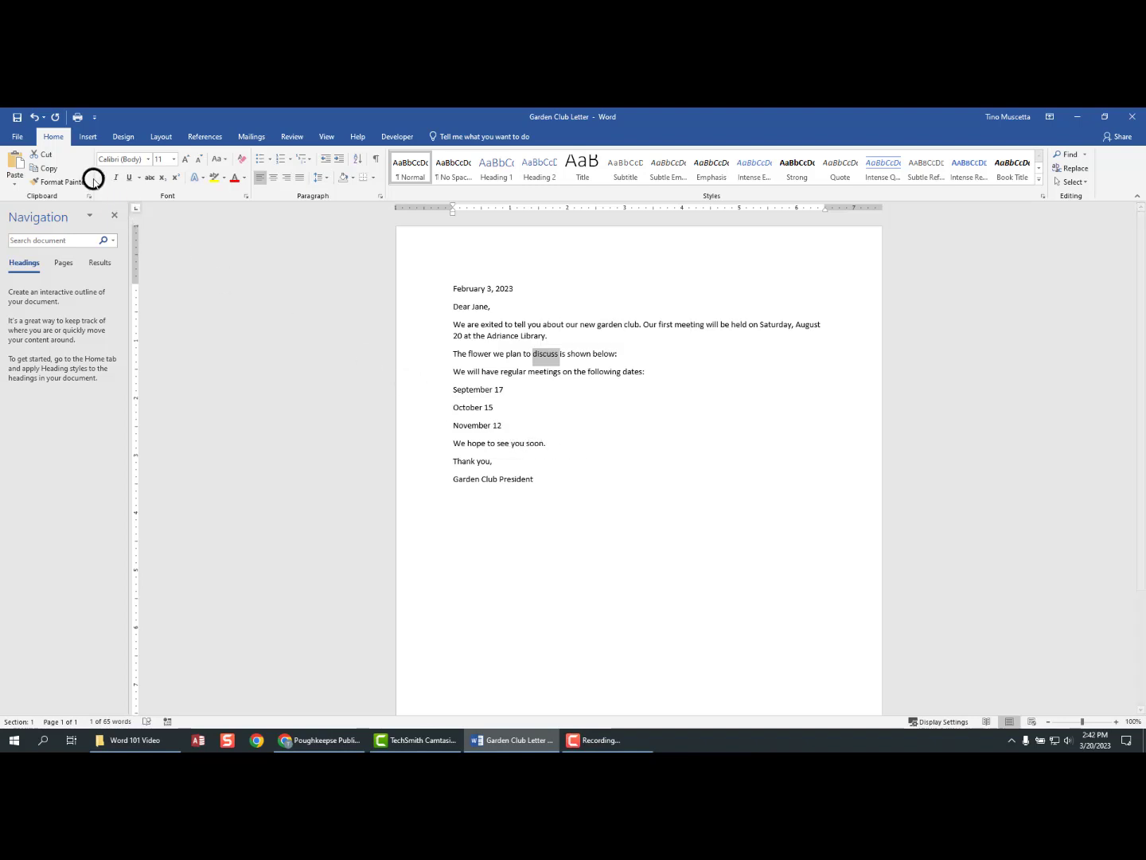
{"action": "left_click", "coordinate": [104, 175]}
{"action": "left_click", "coordinate": [103, 176]}
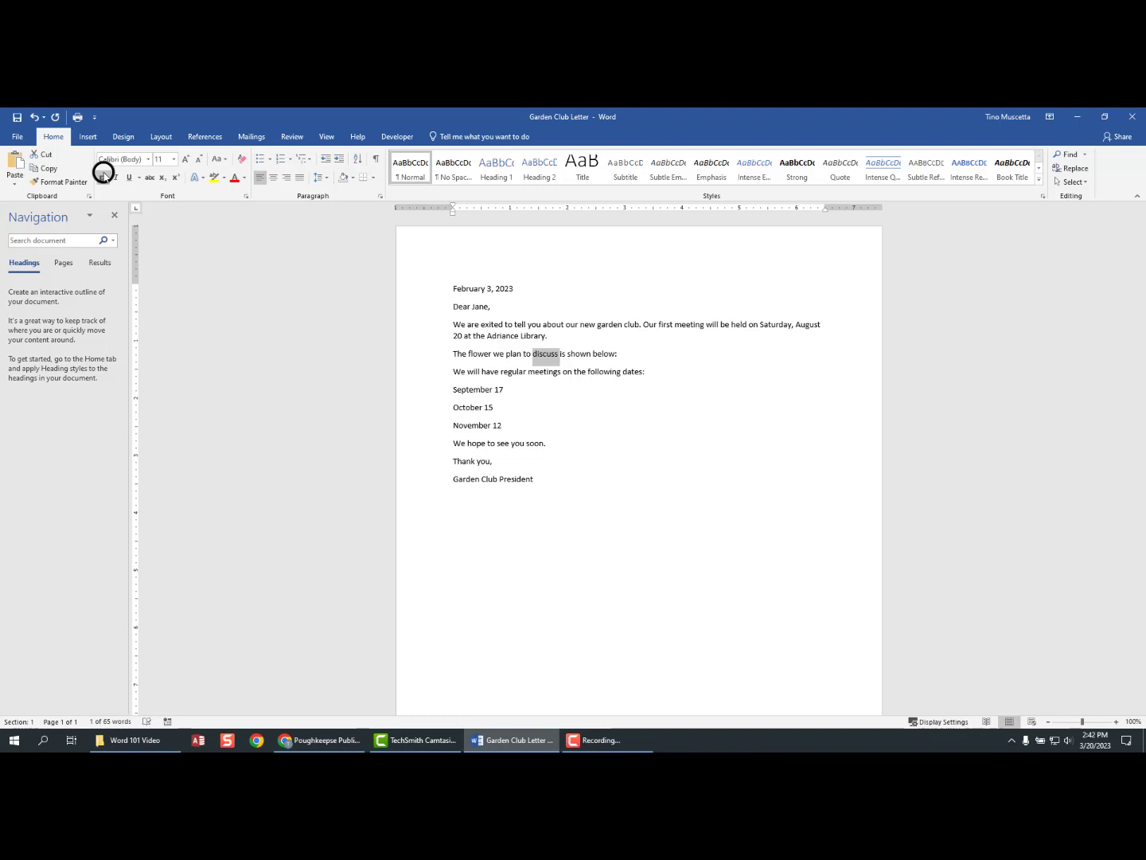
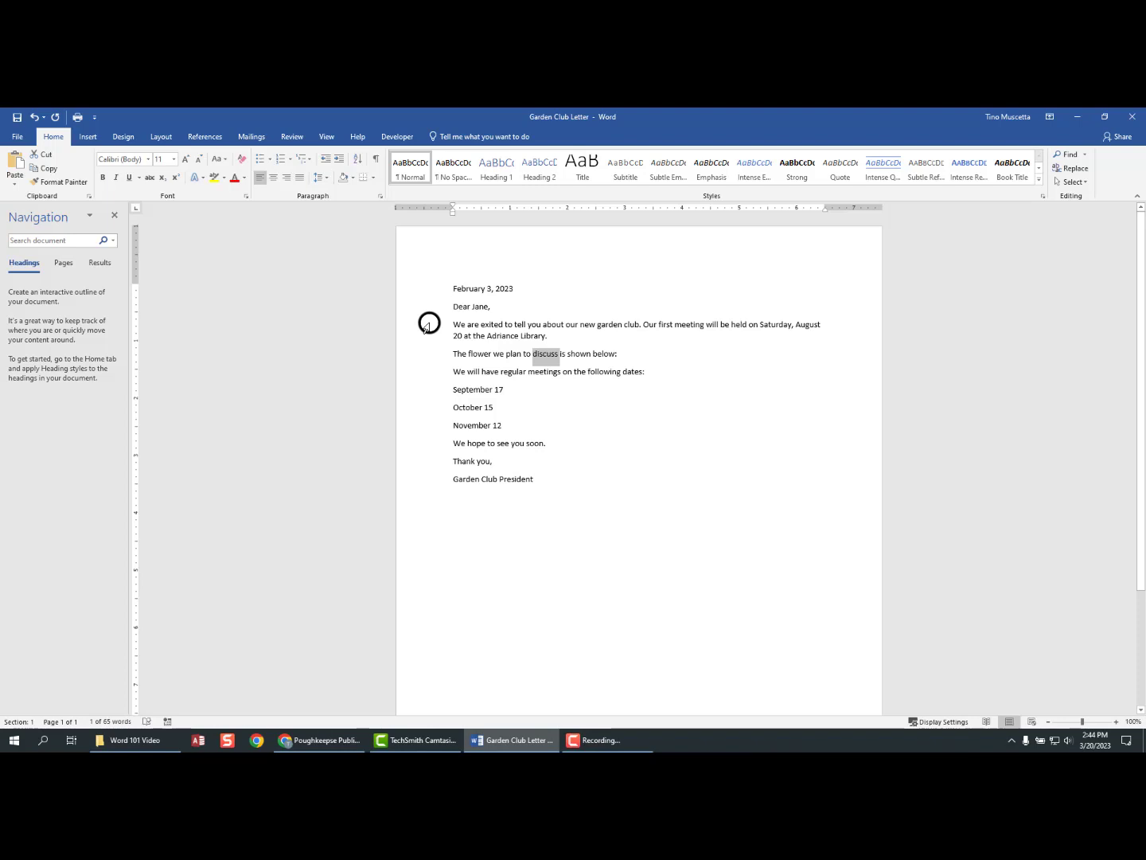
- Practice selecting the opening paragraph and the whole letter, then clear the selection
{"action": "left_click", "coordinate": [426, 325]}
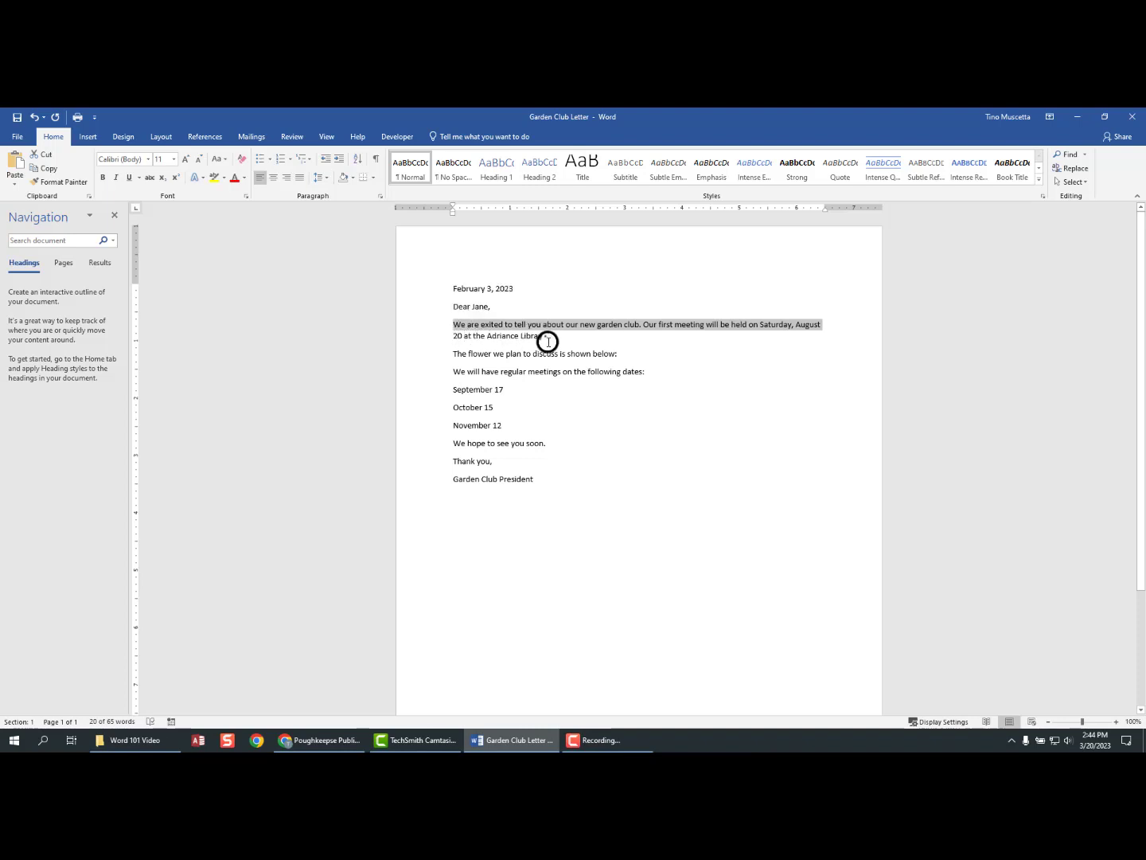
{"action": "double_click", "coordinate": [426, 326]}
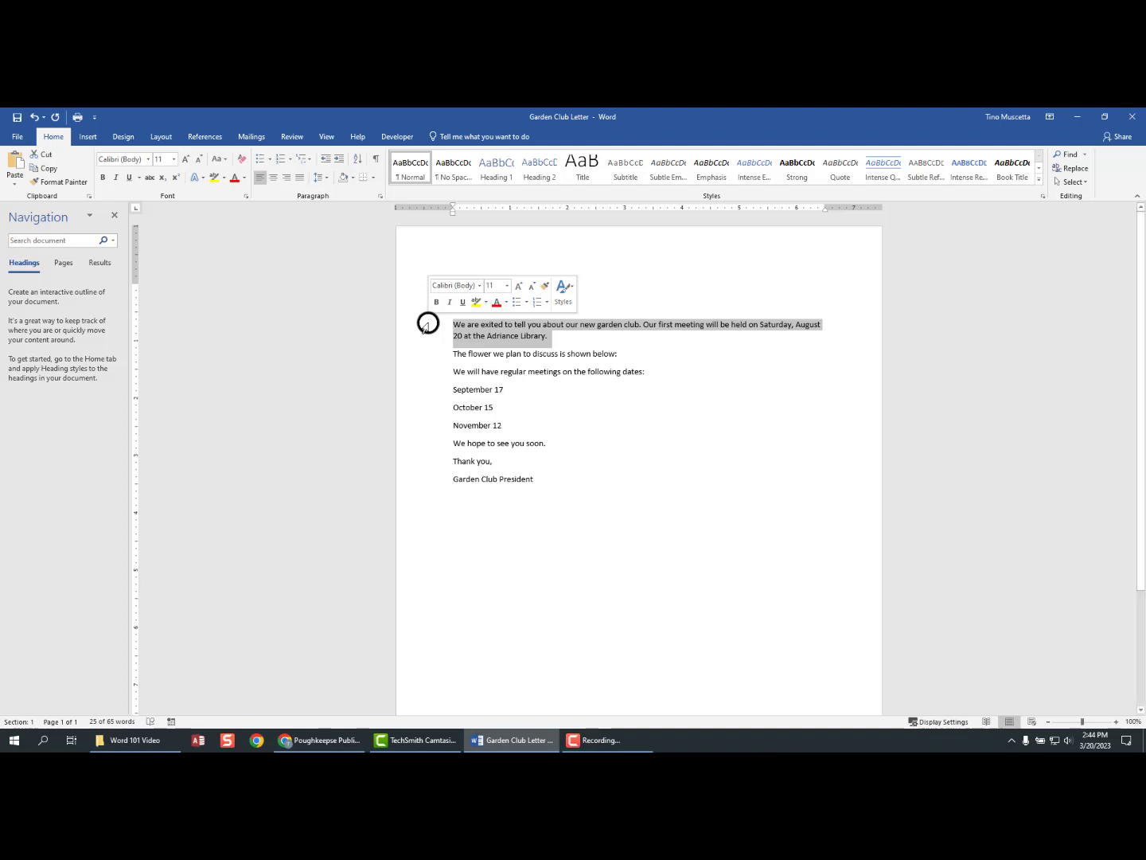
{"action": "triple_click", "coordinate": [427, 324]}
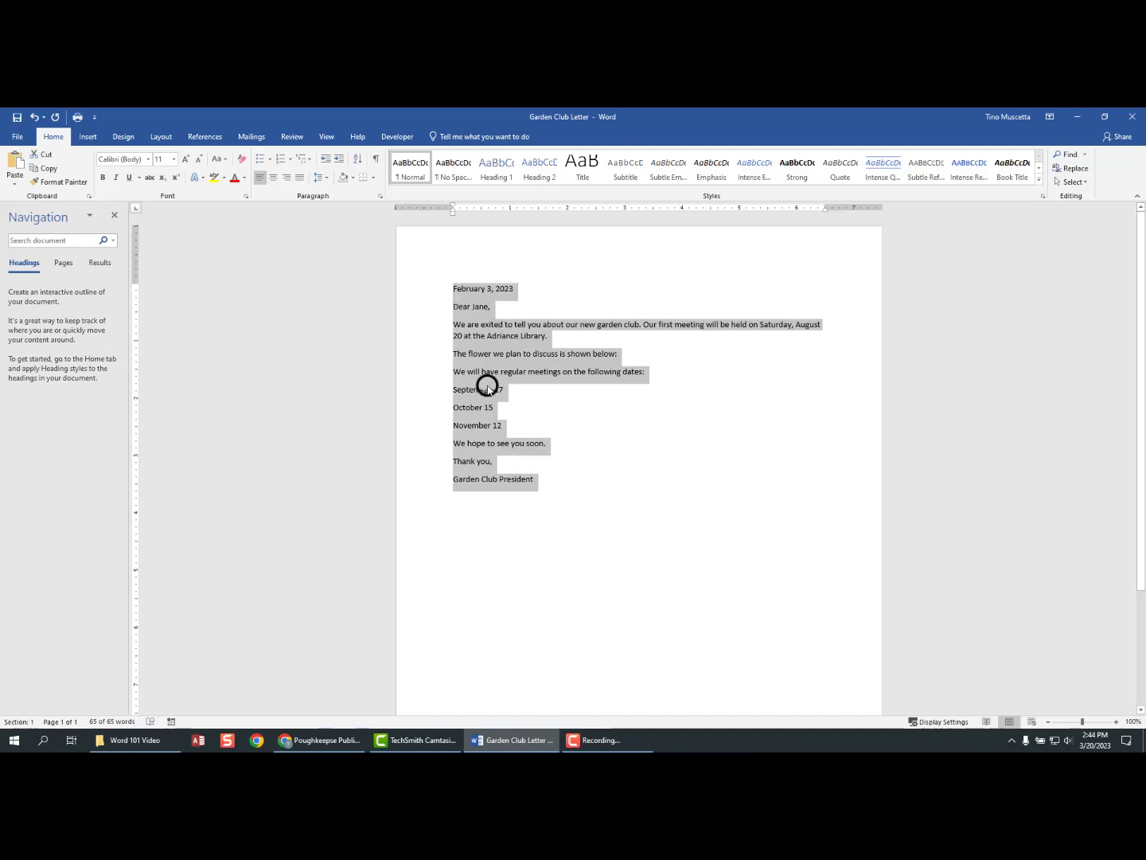
{"action": "left_click", "coordinate": [567, 405]}
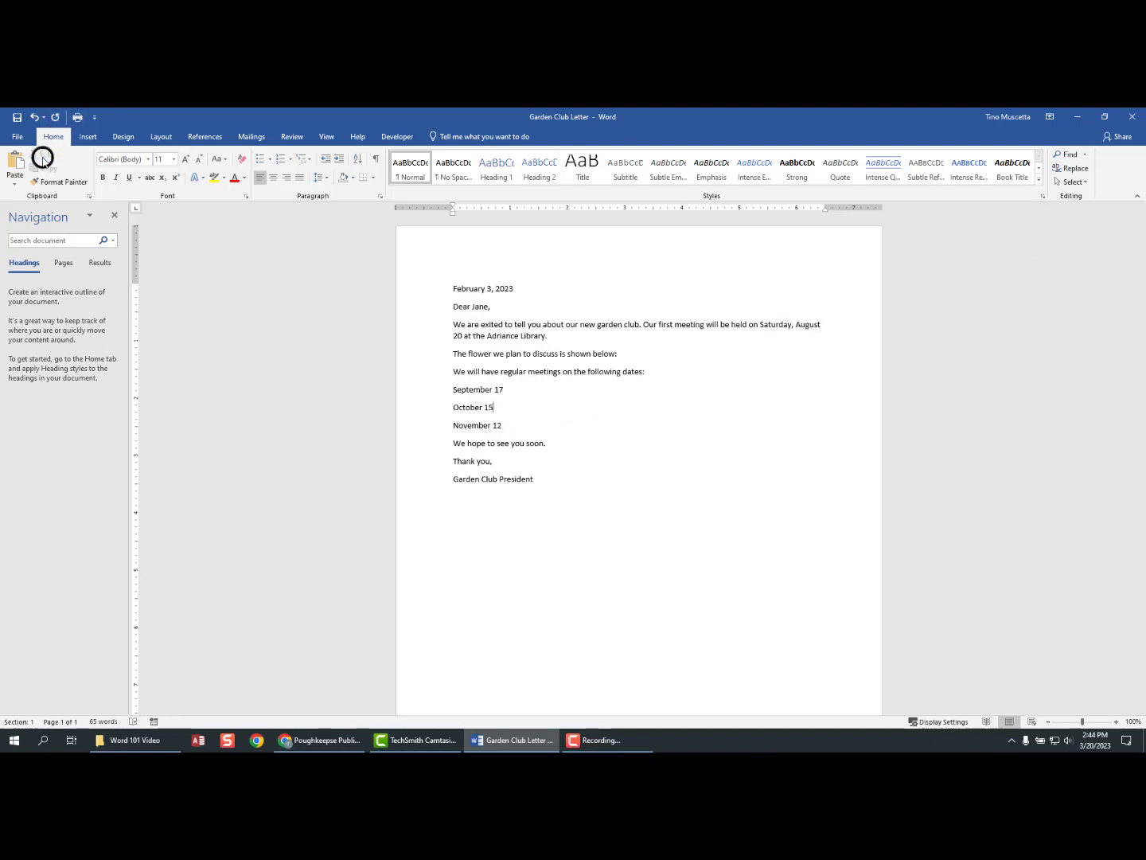
{"action": "left_click", "coordinate": [1071, 181]}
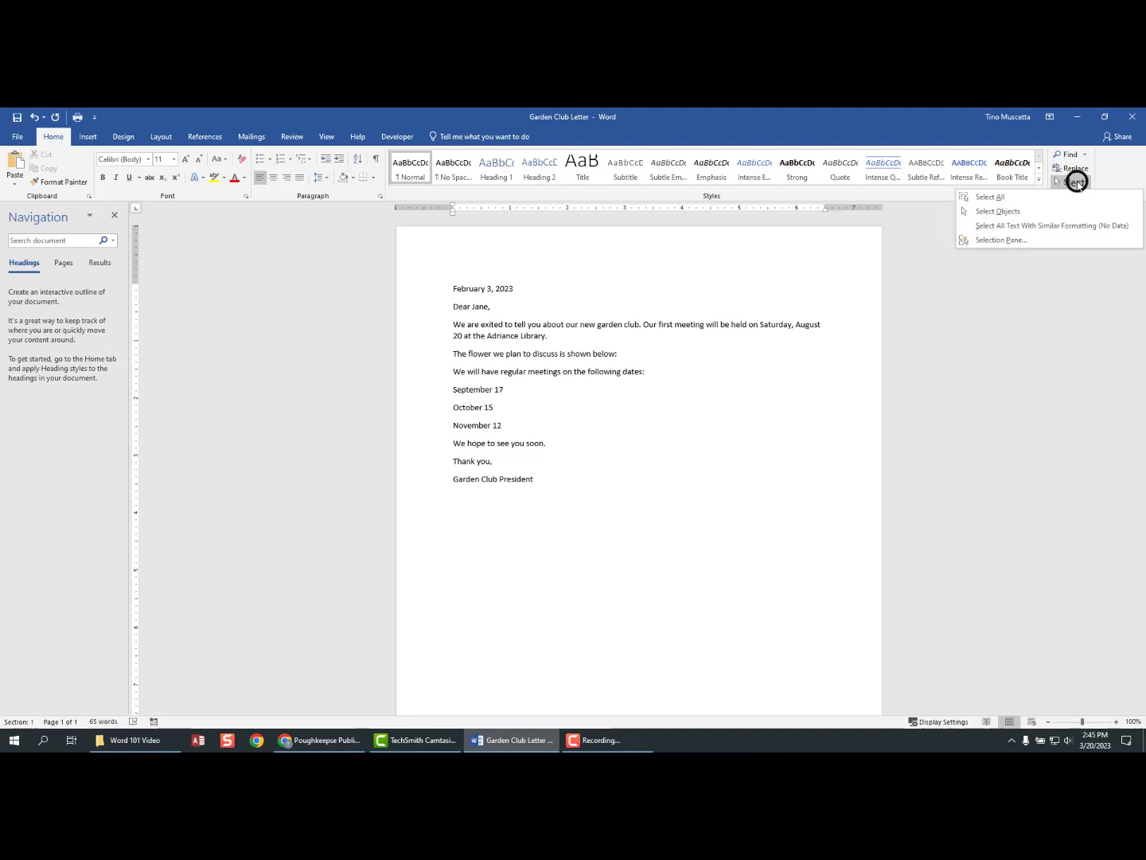
{"action": "left_click", "coordinate": [995, 197]}
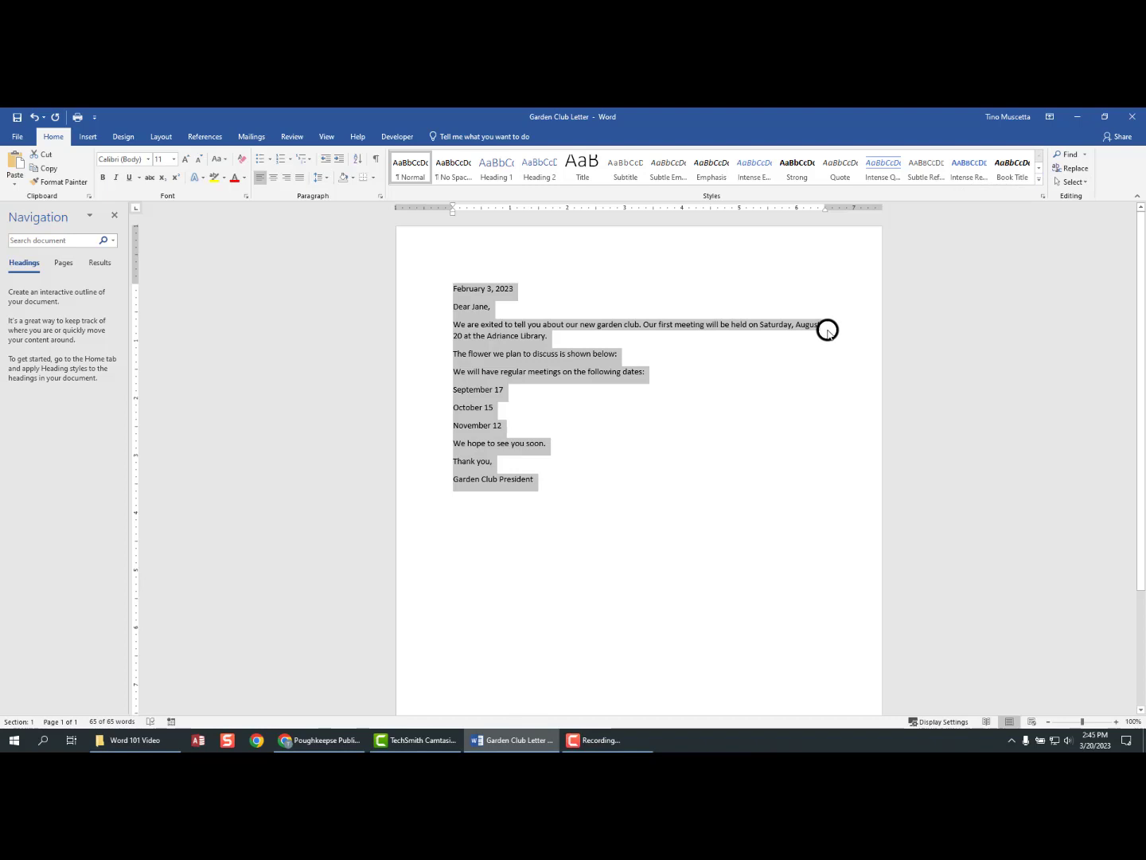
{"action": "left_click", "coordinate": [585, 410]}
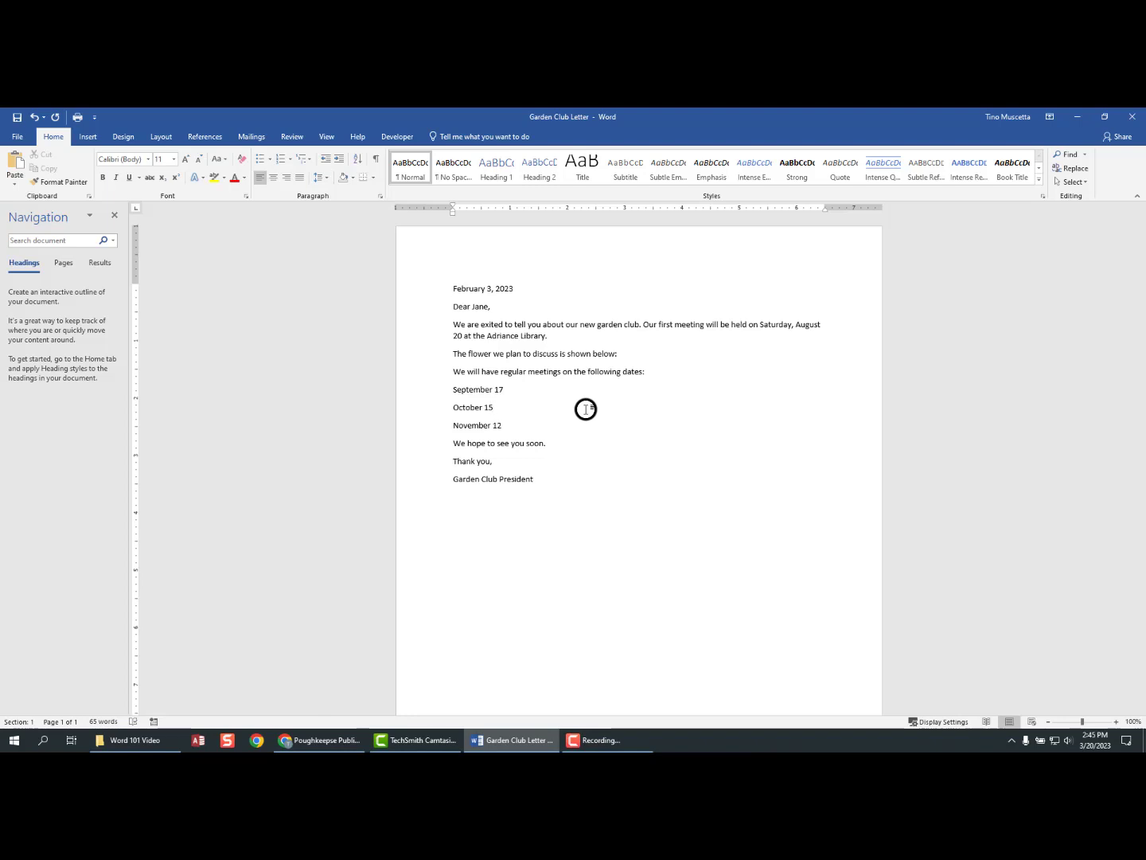
{"action": "key", "text": "ctrl+a"}
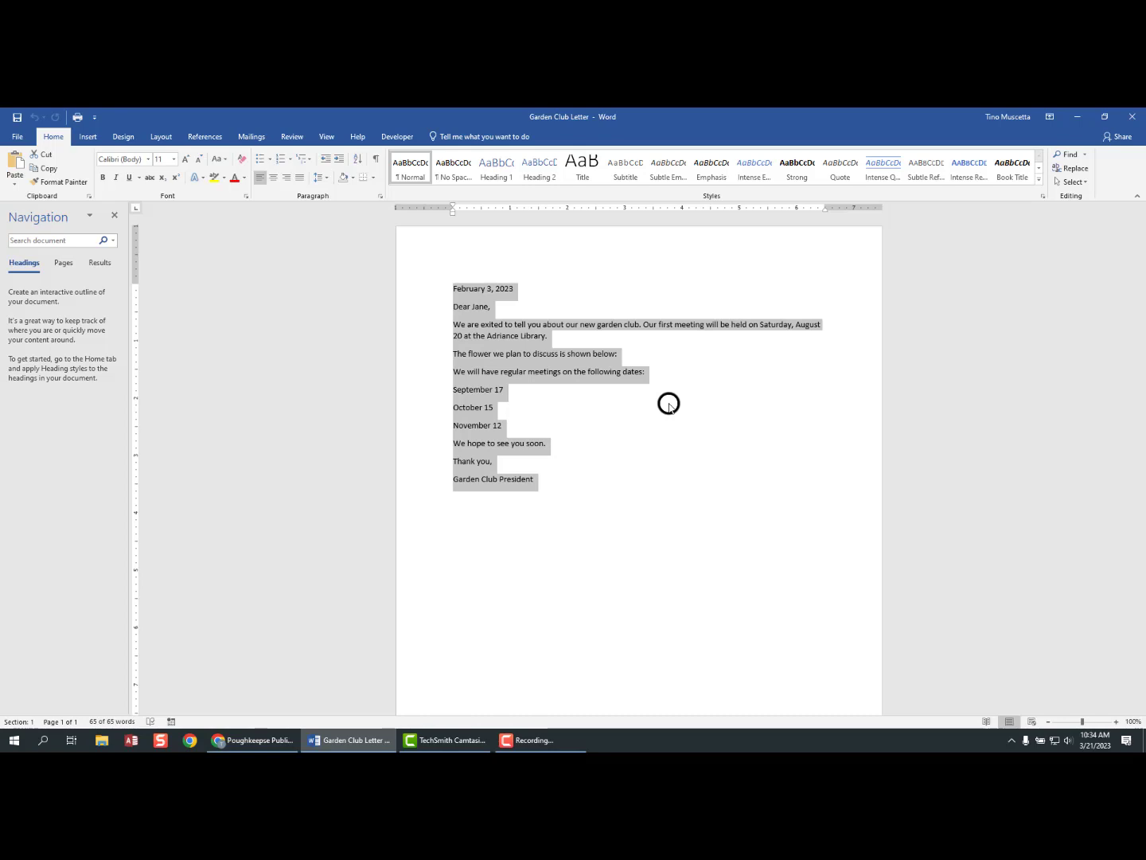
{"action": "left_click", "coordinate": [669, 406]}
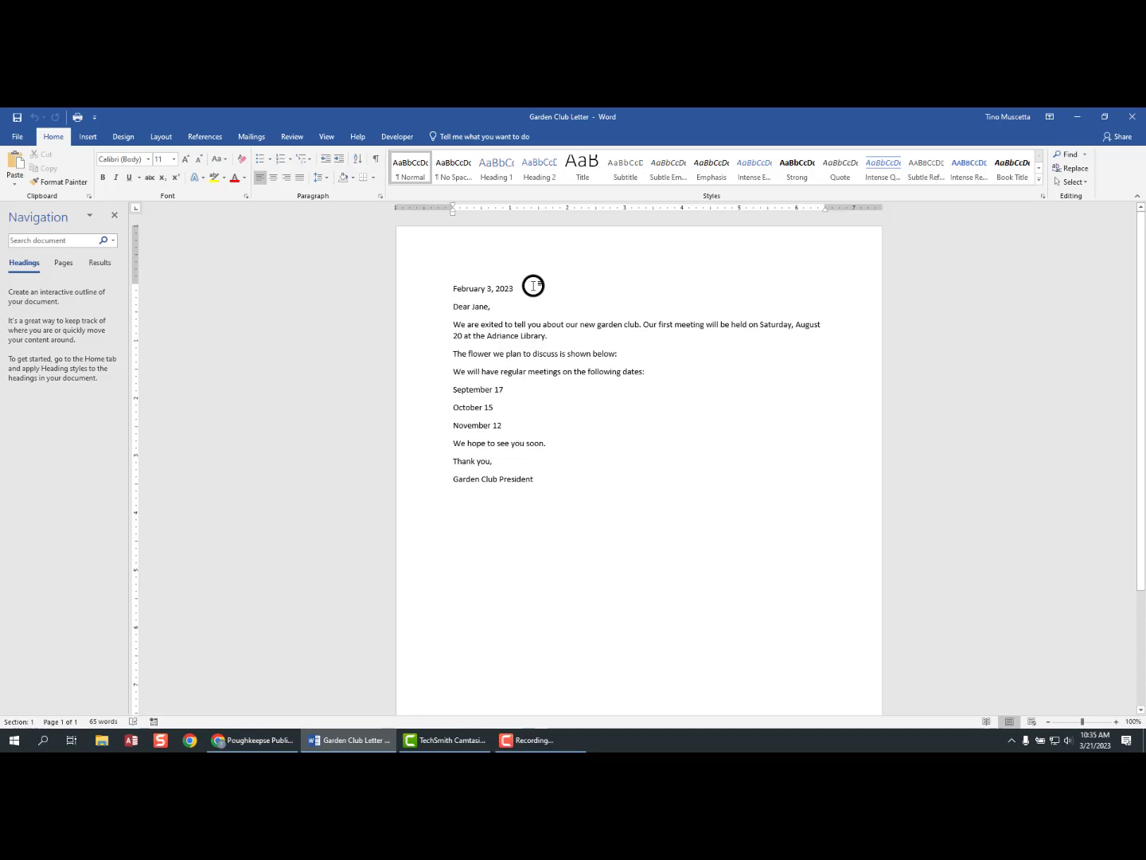
- Insert a blank line after the date and another after the greeting line
{"action": "key", "text": "Return"}
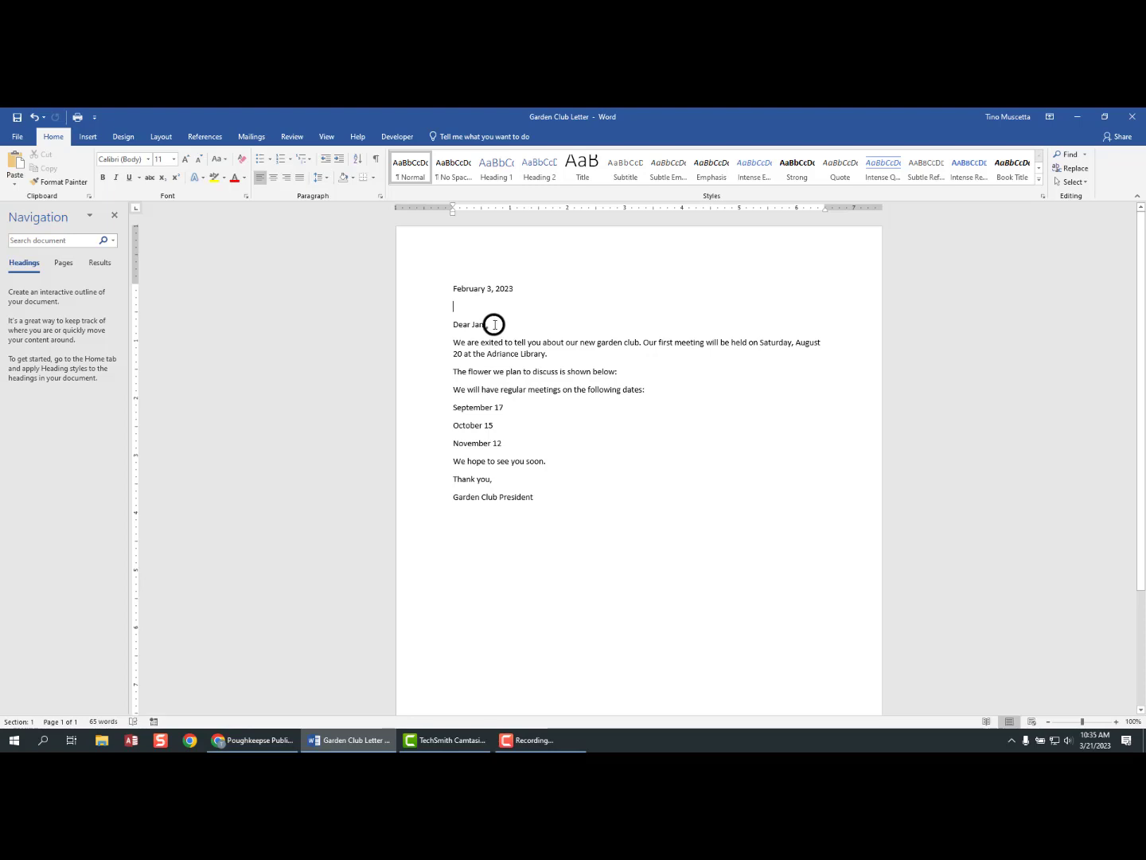
{"action": "left_click", "coordinate": [494, 324]}
{"action": "key", "text": "Return"}
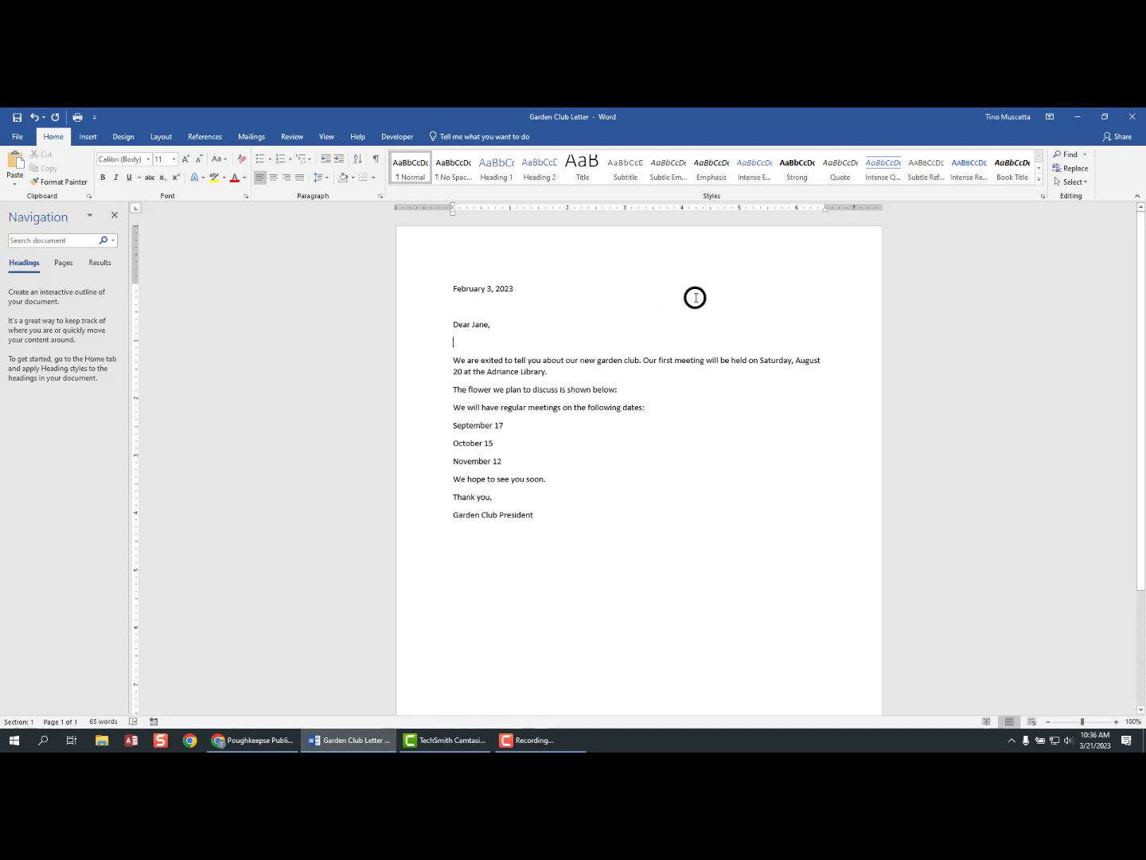
{"action": "left_click", "coordinate": [474, 288]}
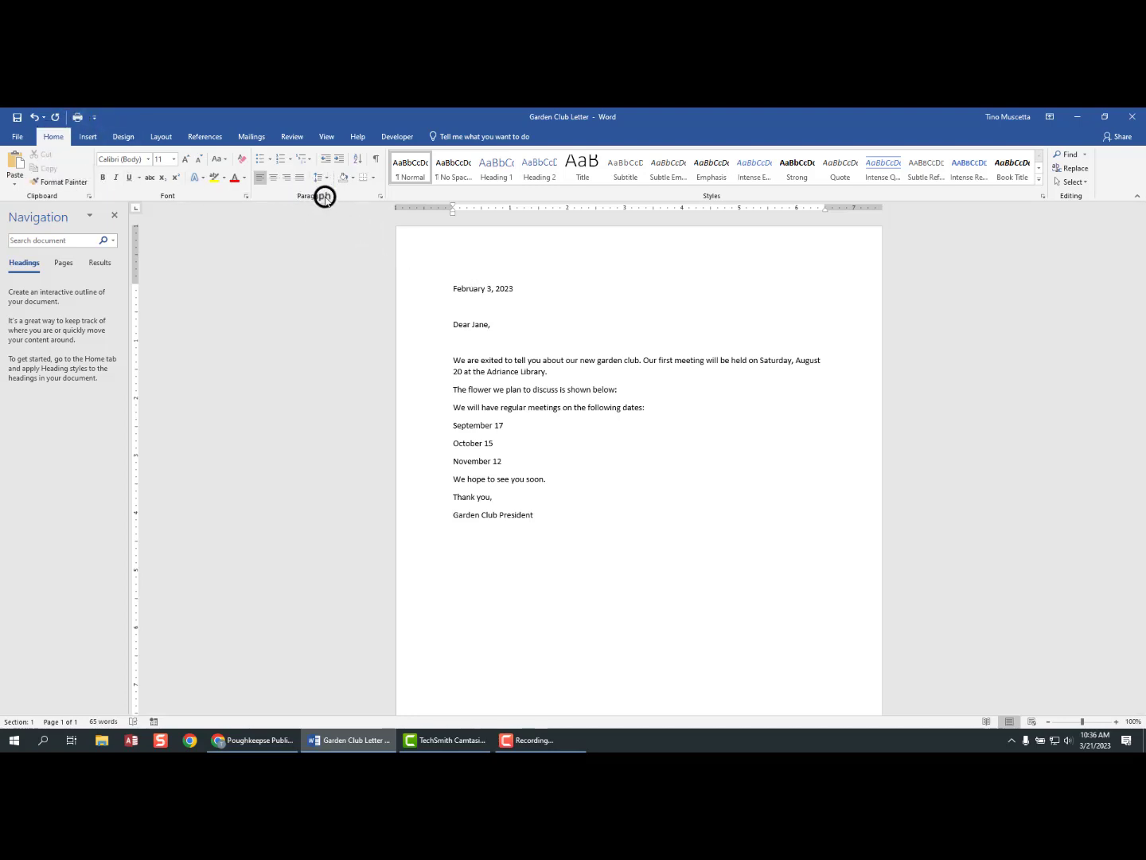
- Right-align the February 3, 2023 date line at the top of the letter
{"action": "left_click", "coordinate": [272, 178]}
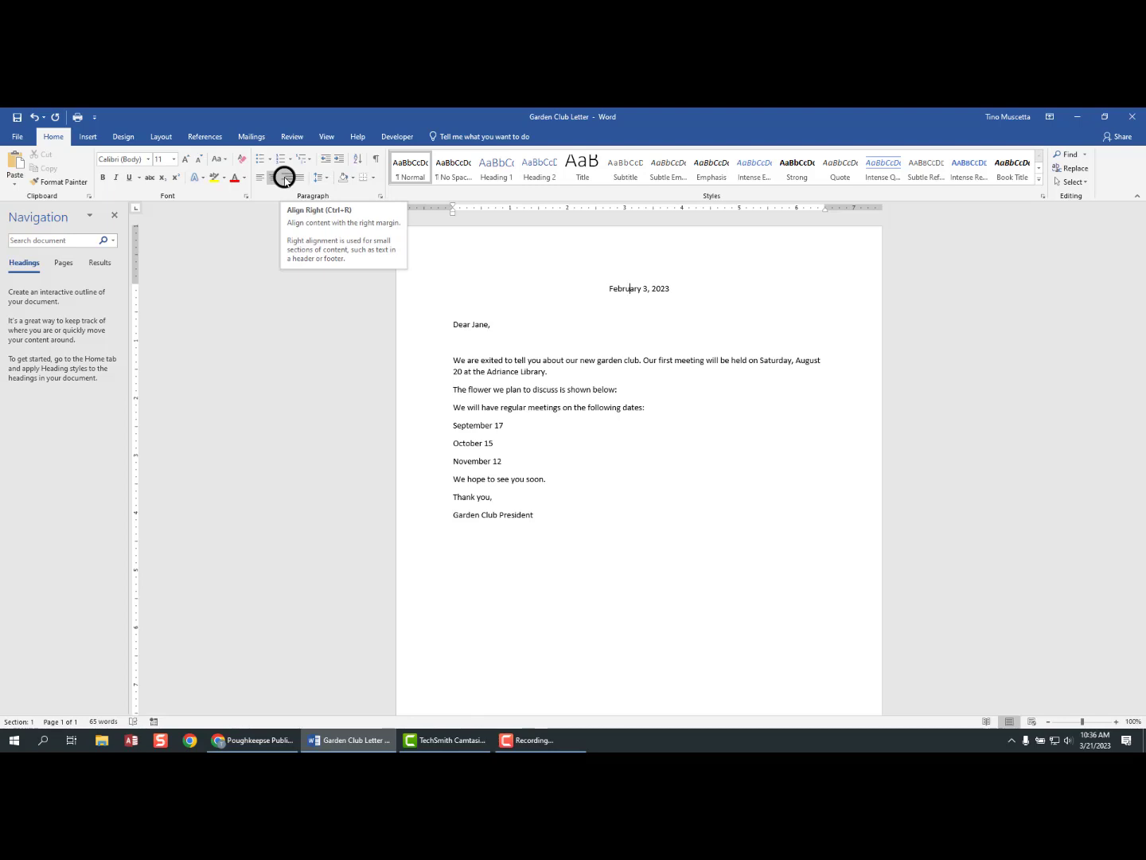
{"action": "left_click", "coordinate": [285, 177]}
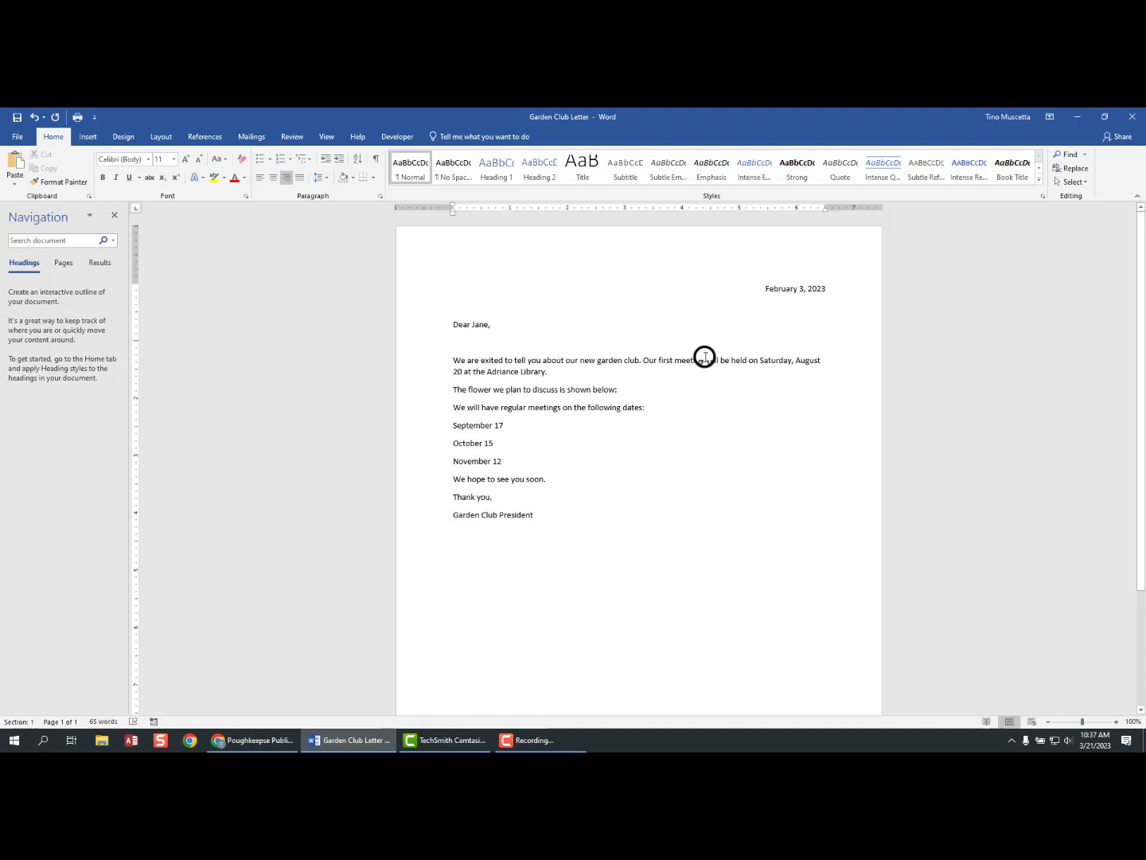
{"action": "left_click", "coordinate": [745, 360]}
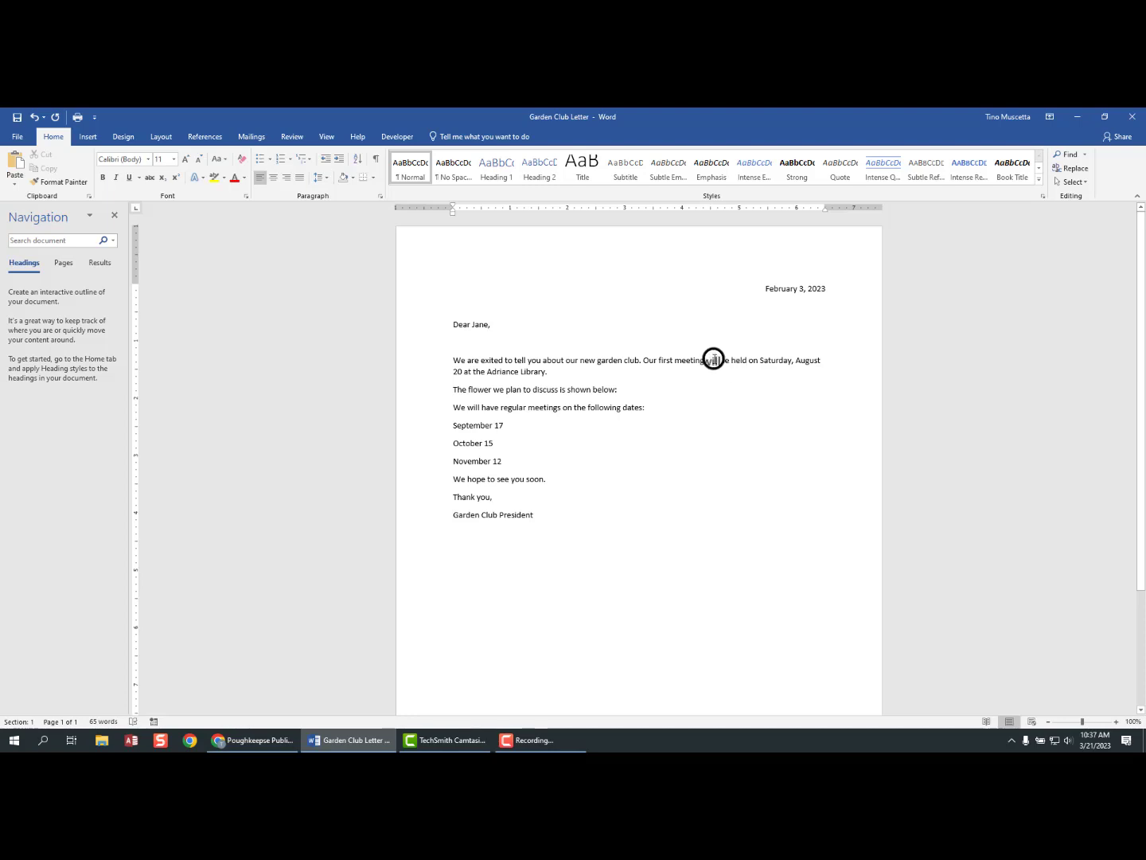
- Select the word 'will' and then the opening paragraph, then deselect
{"action": "double_click", "coordinate": [713, 360]}
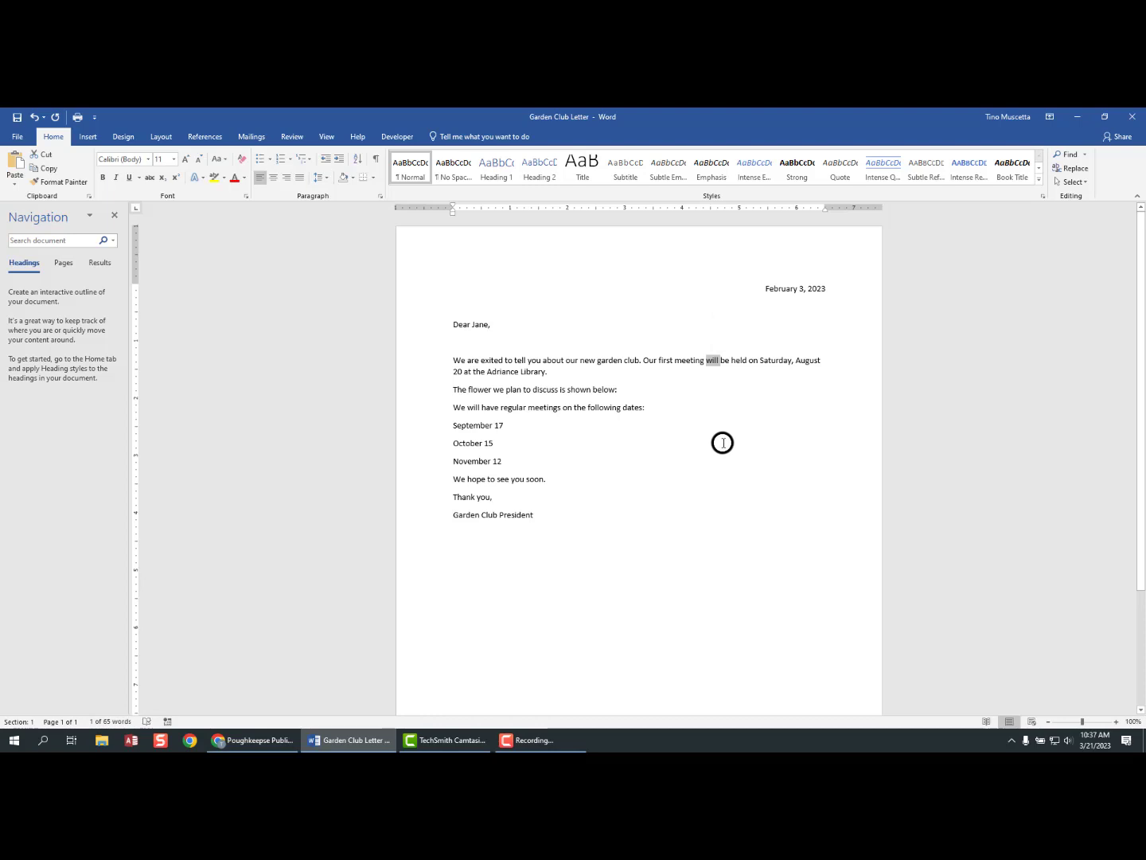
{"action": "left_click", "coordinate": [417, 365]}
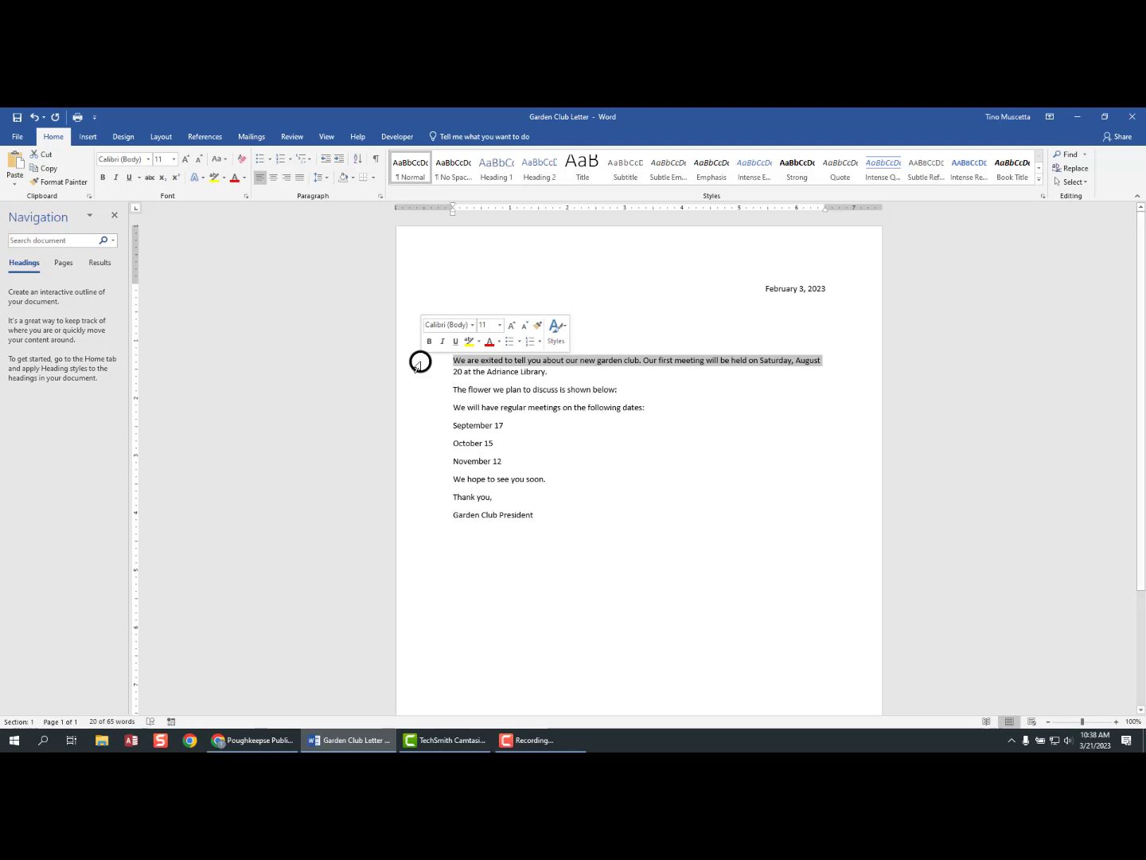
{"action": "double_click", "coordinate": [416, 364]}
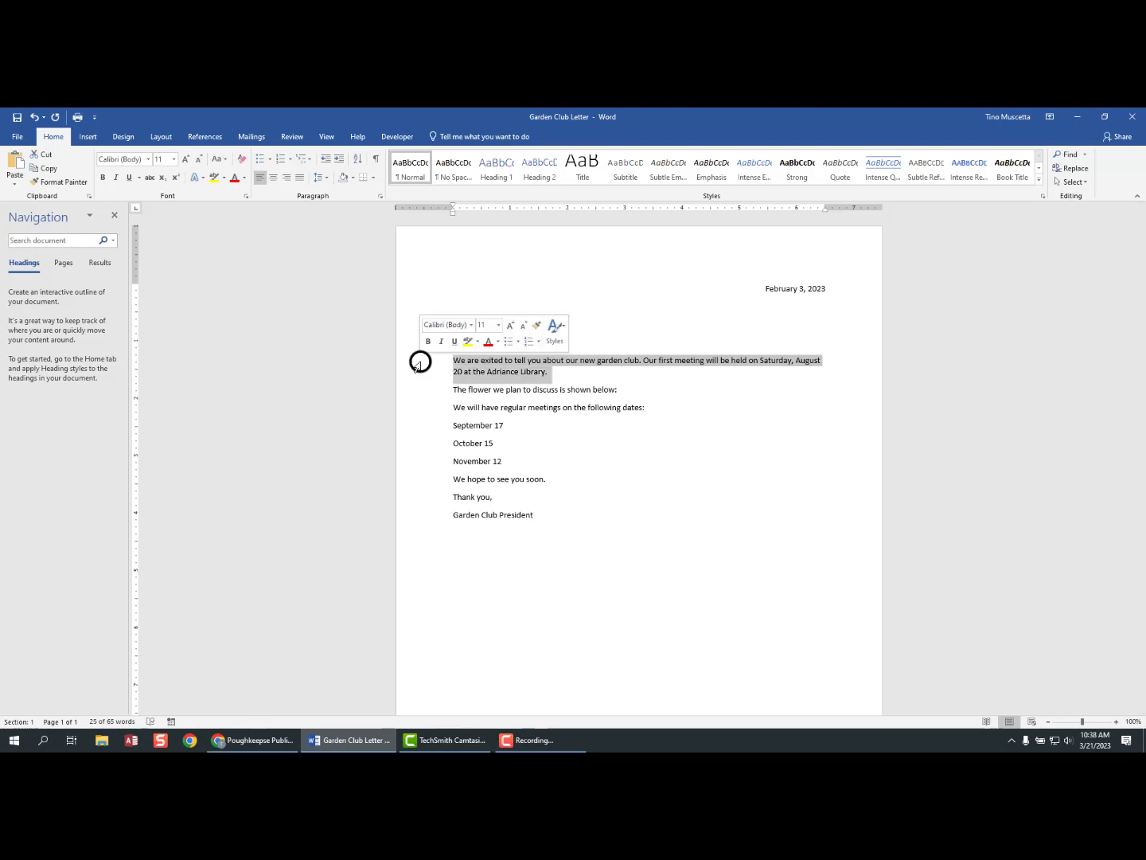
{"action": "left_click", "coordinate": [713, 362]}
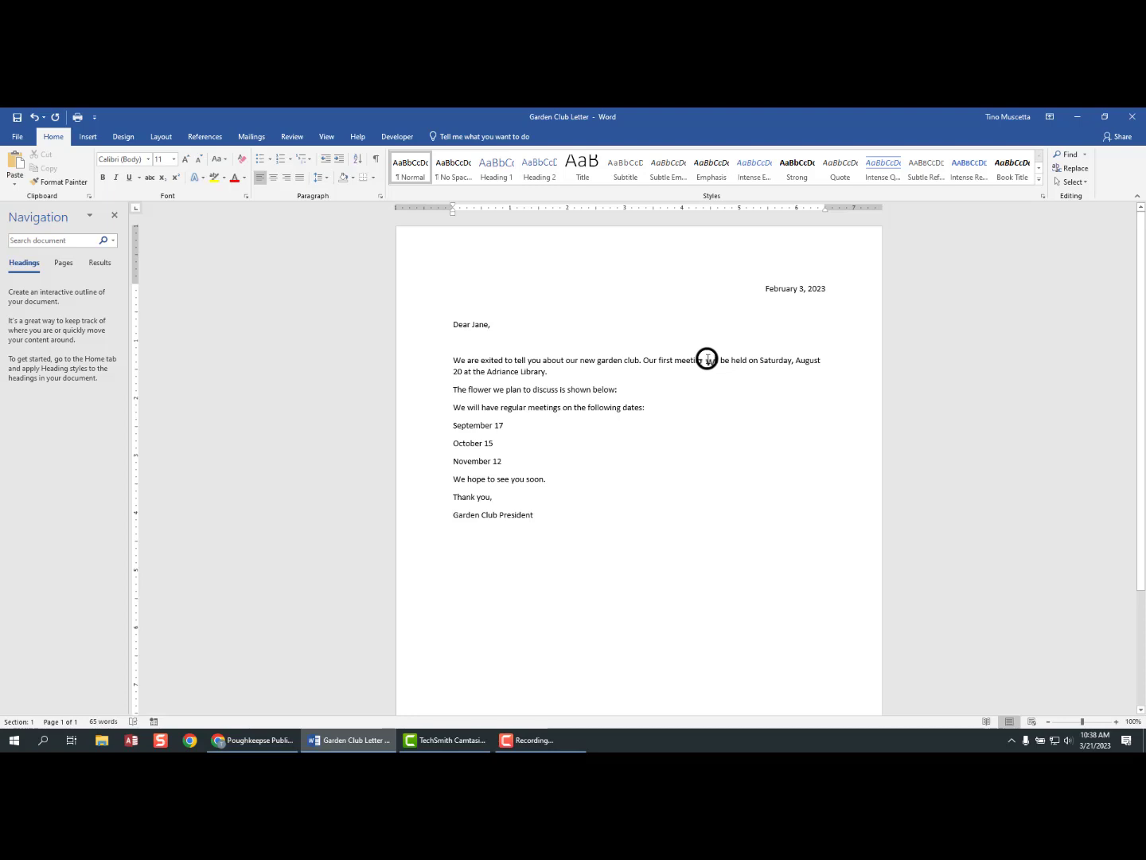
- Replace 'will be held' with 'is' in the first paragraph, then select the entire letter
{"action": "left_click_drag", "start_coordinate": [707, 359], "coordinate": [742, 360]}
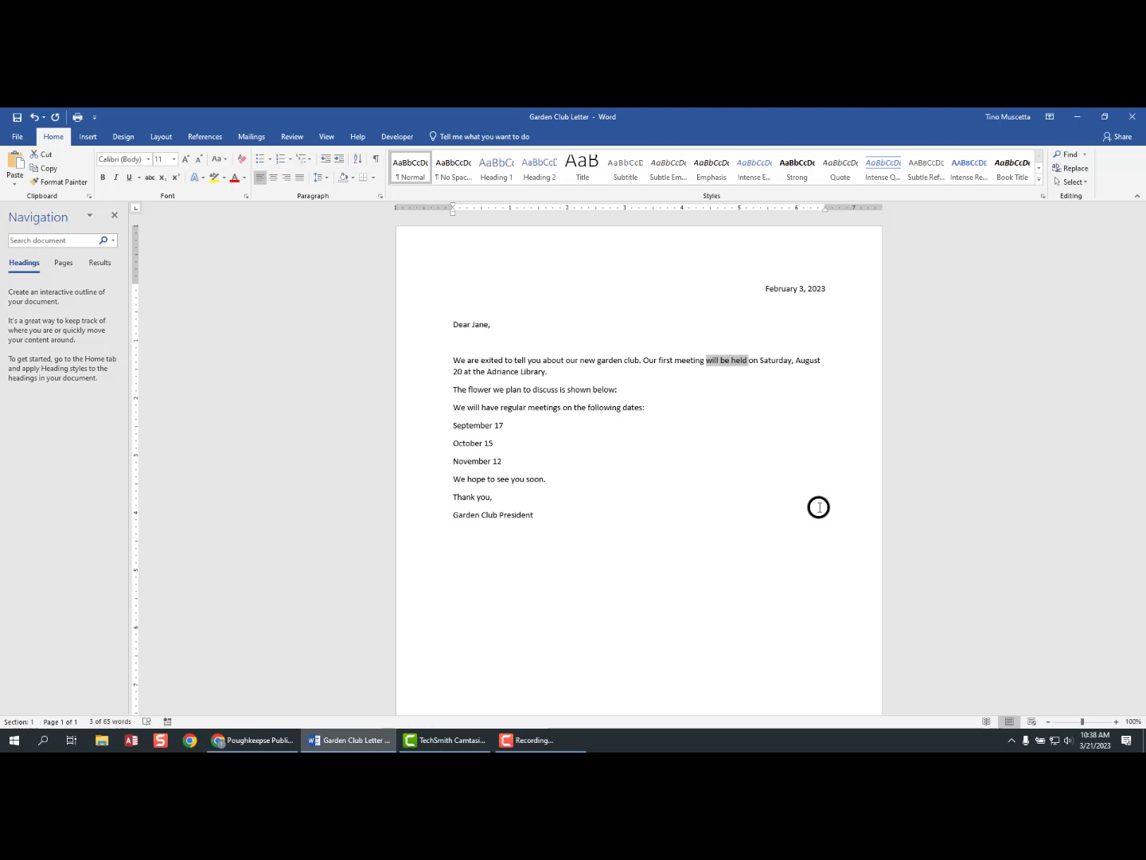
{"action": "key", "text": "BackSpace"}
{"action": "type", "text": "is"}
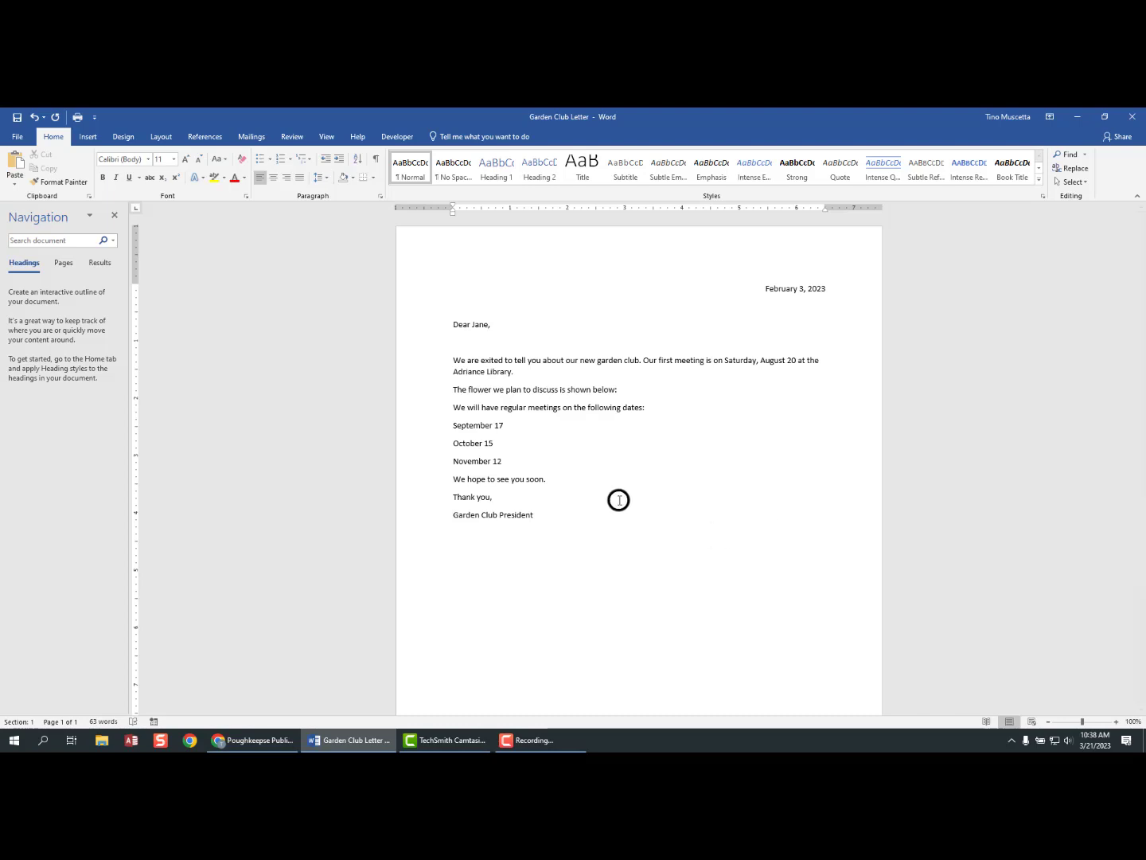
{"action": "left_click", "coordinate": [35, 117]}
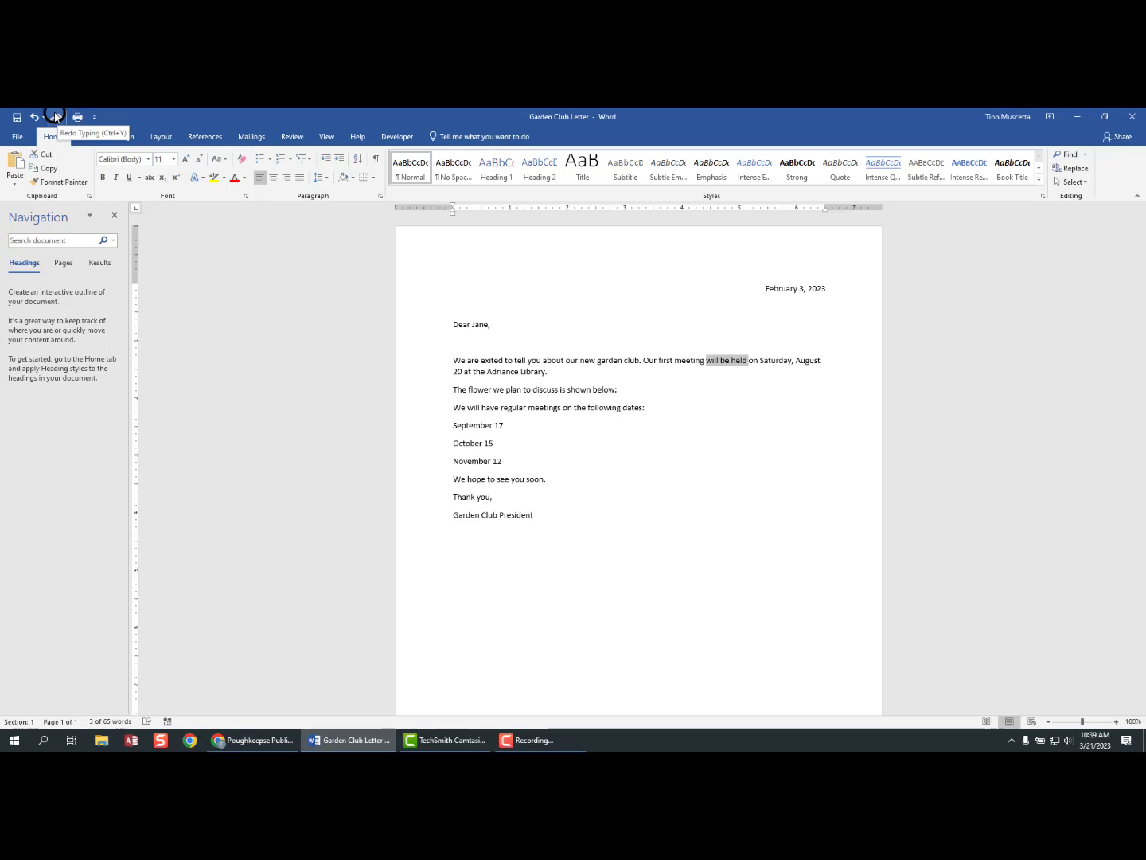
{"action": "left_click", "coordinate": [54, 117]}
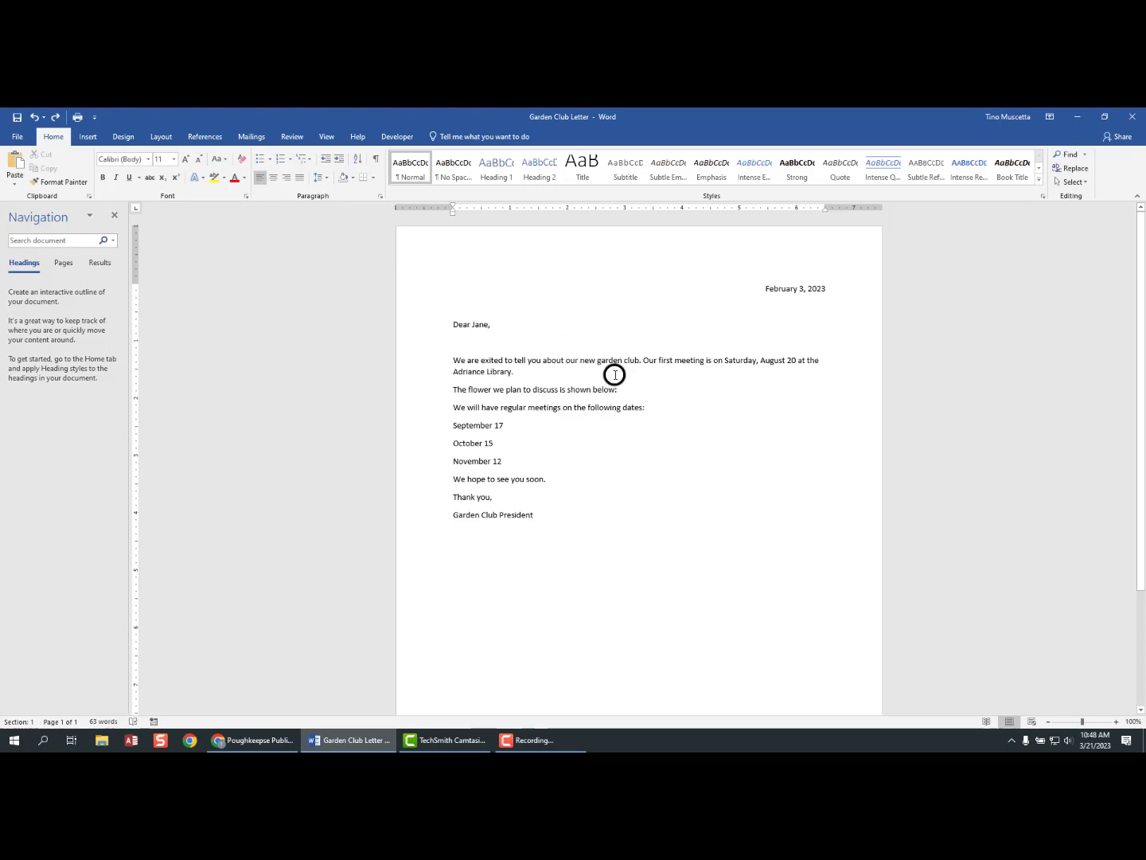
{"action": "double_click", "coordinate": [578, 389]}
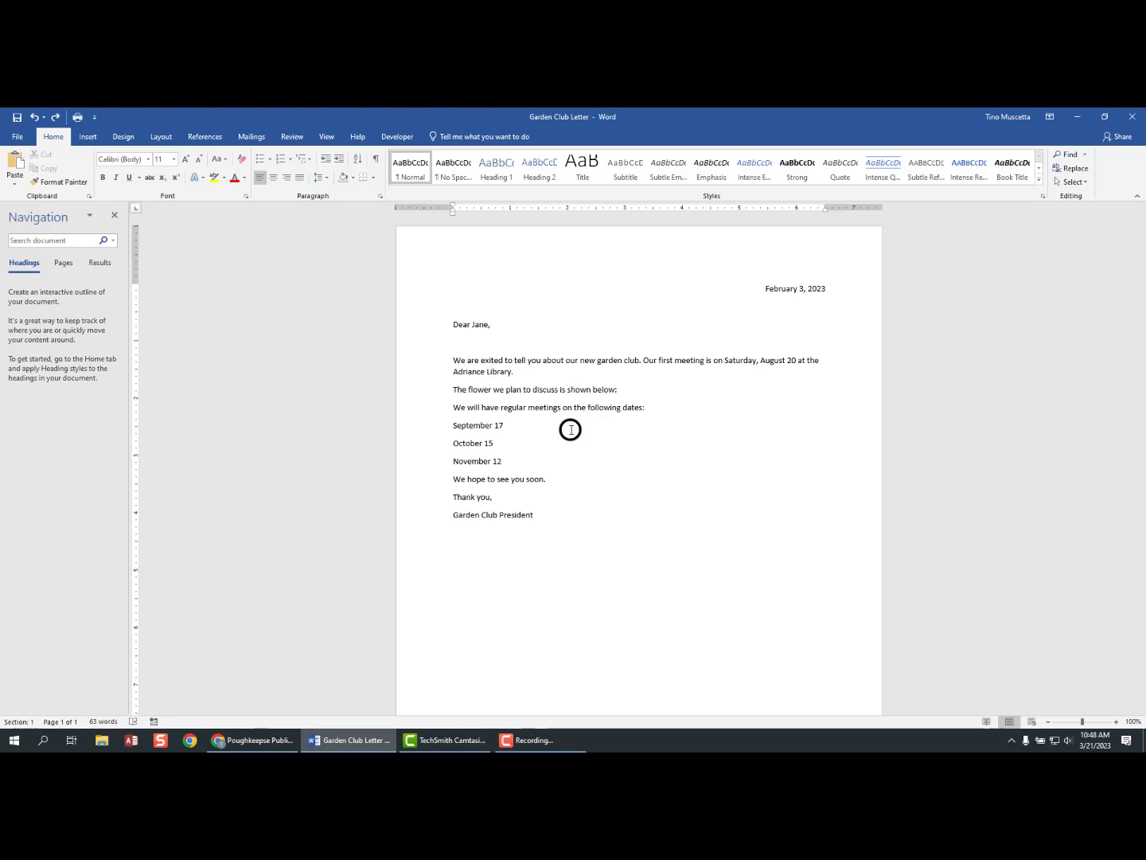
{"action": "key", "text": "ctrl+a"}
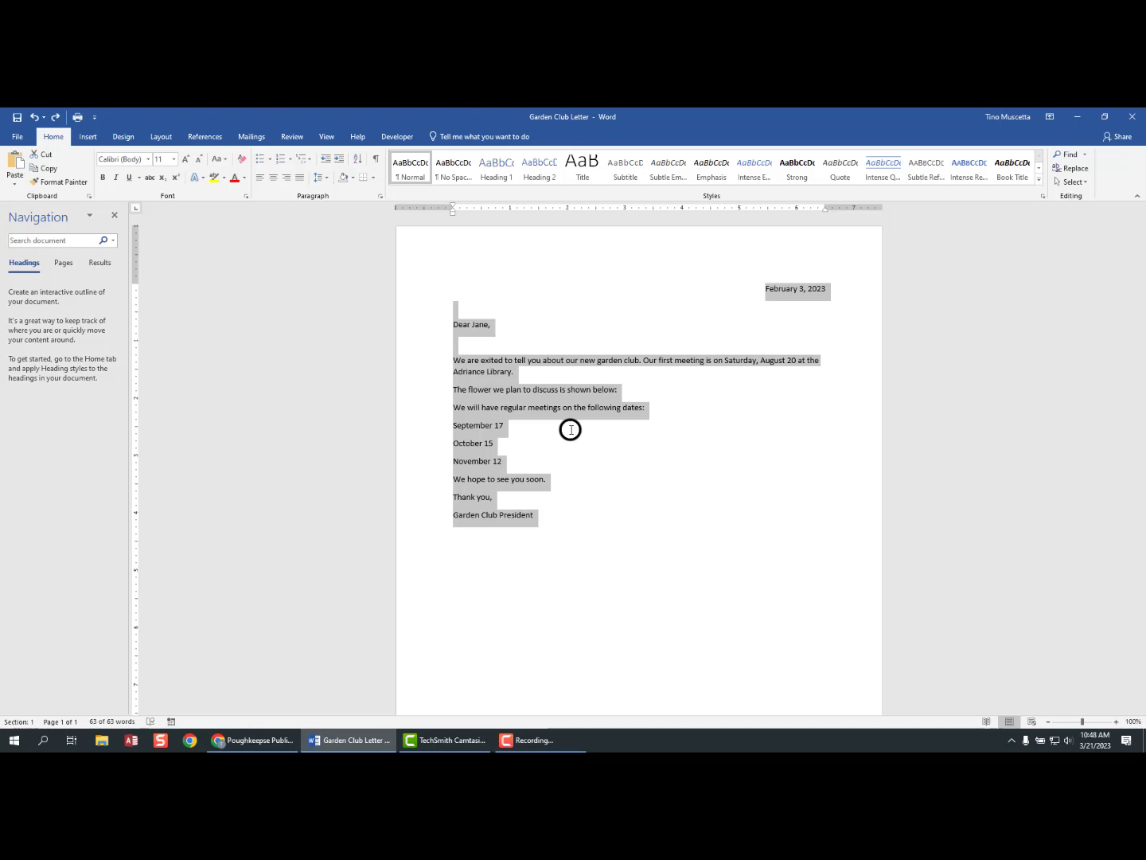
- Apply the Arial Rounded MT Bold font to the entire letter
{"action": "left_click", "coordinate": [149, 160]}
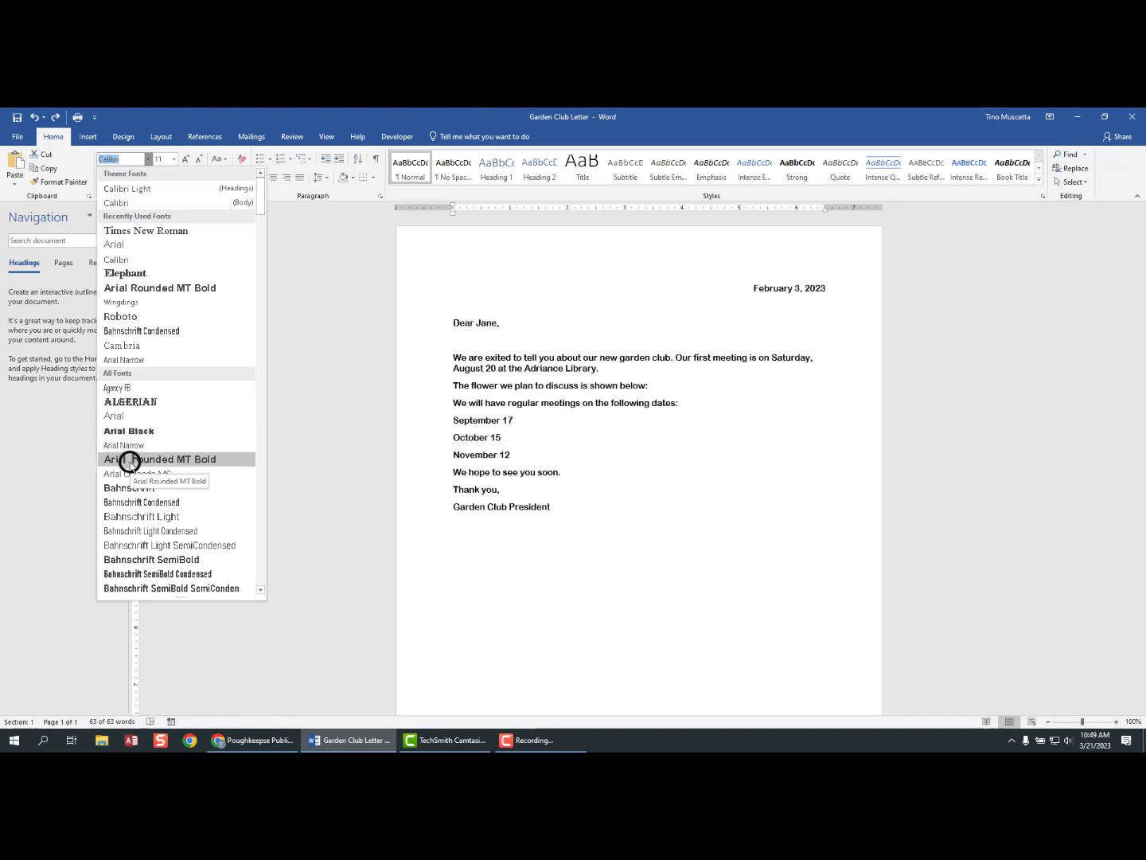
{"action": "left_click", "coordinate": [203, 460]}
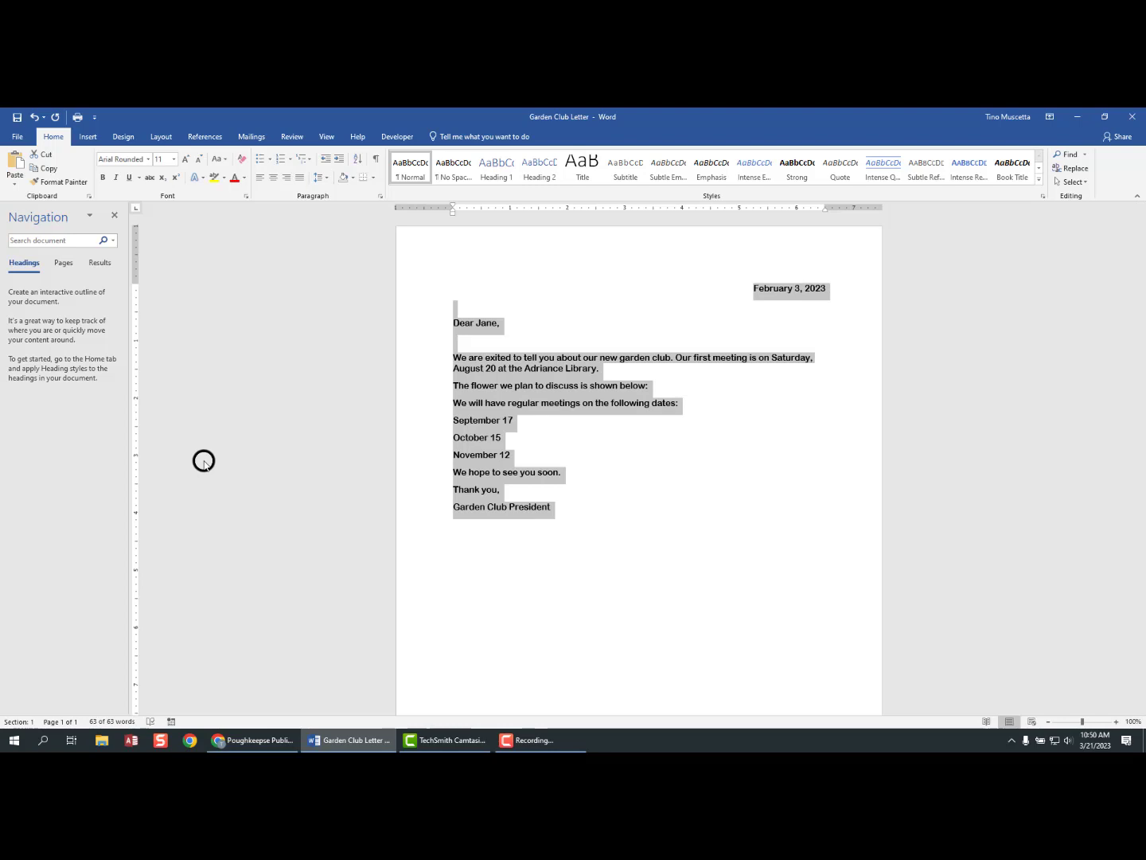
- Set the whole letter's text to 14 point and deselect it
{"action": "left_click", "coordinate": [174, 161]}
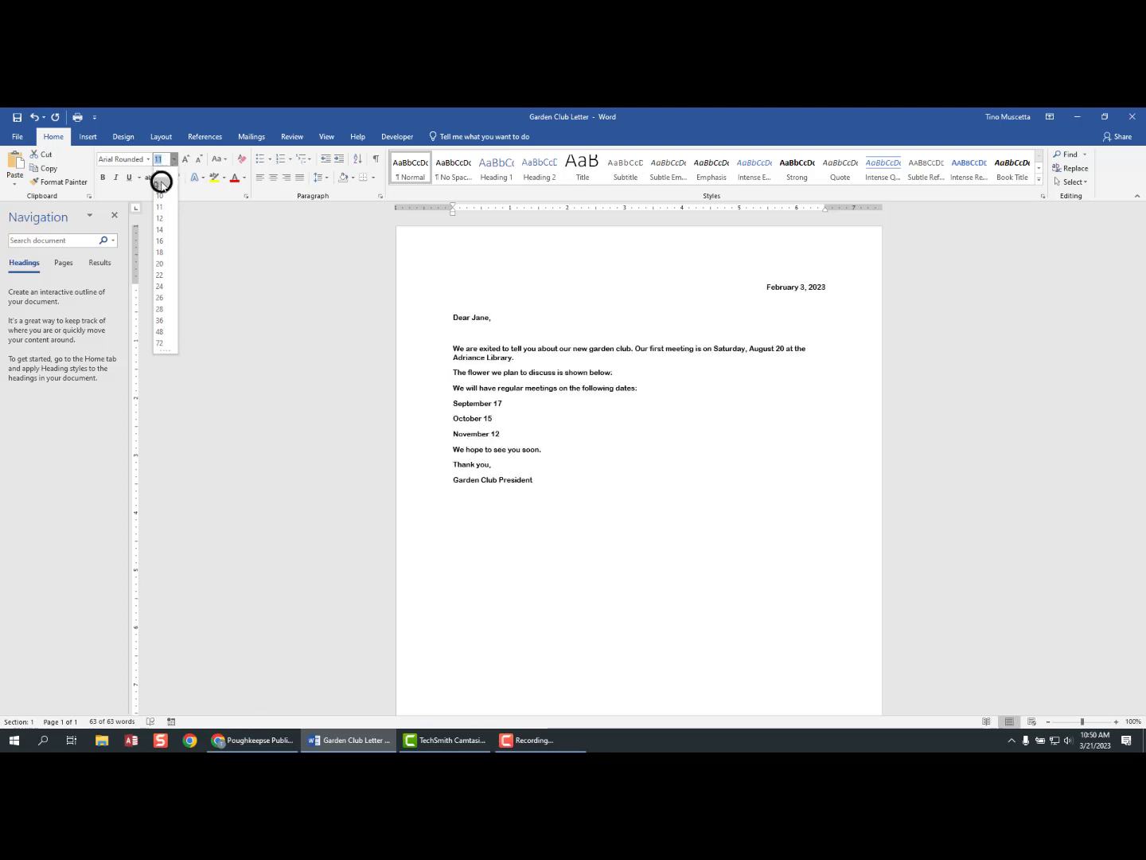
{"action": "left_click", "coordinate": [160, 228]}
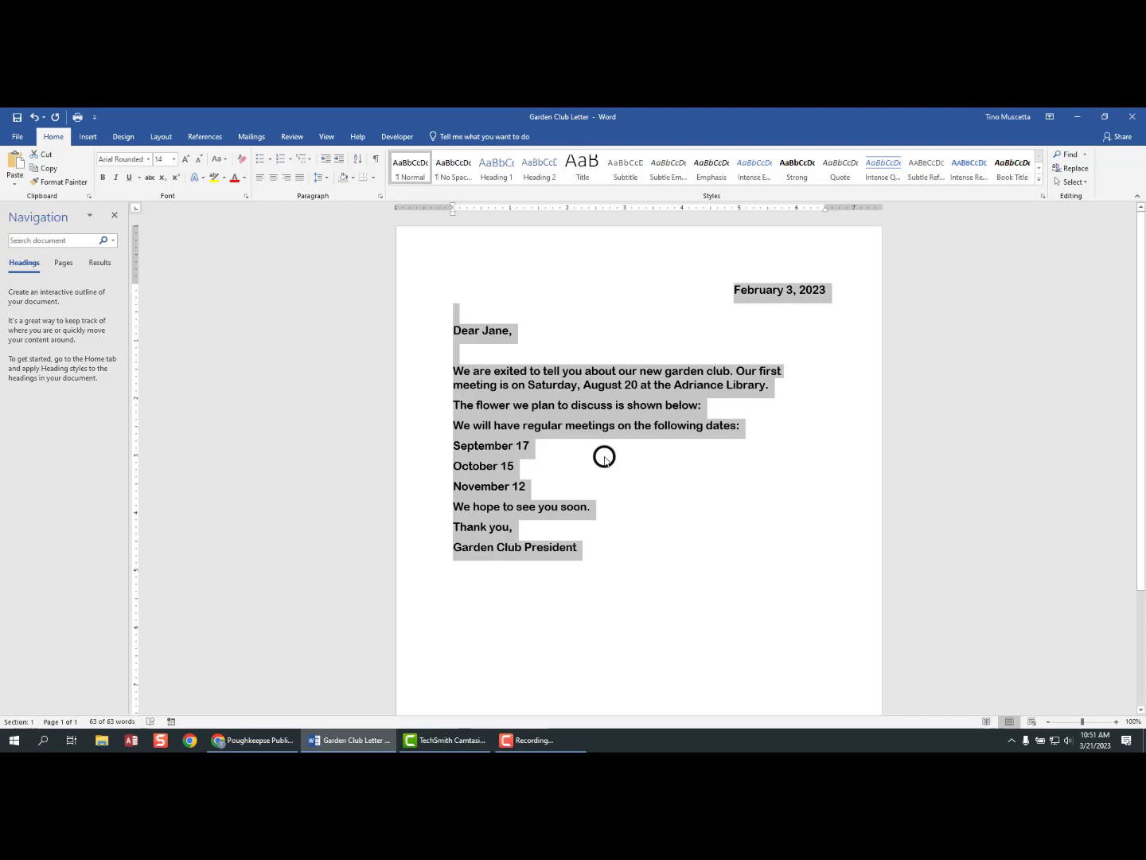
{"action": "left_click", "coordinate": [604, 456]}
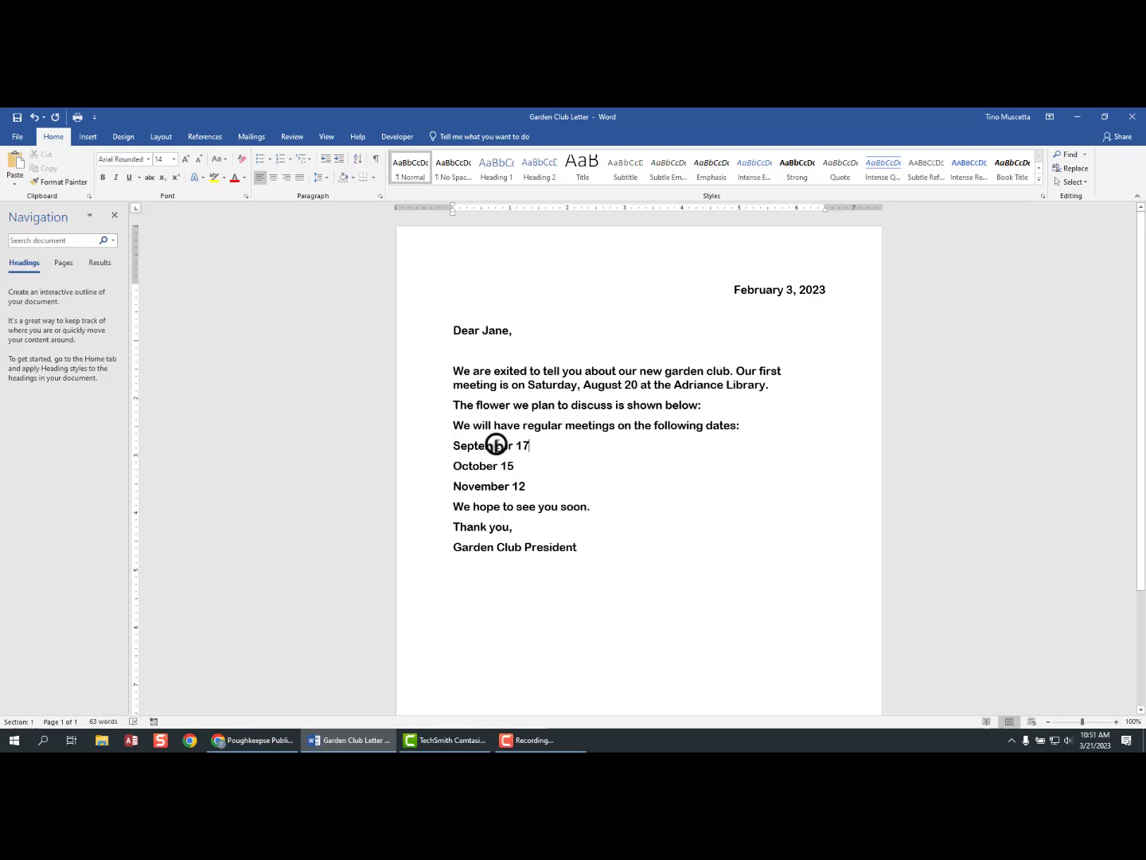
- Set the September 17, October 15 and November 12 lines in the Elephant font
{"action": "left_click", "coordinate": [434, 448]}
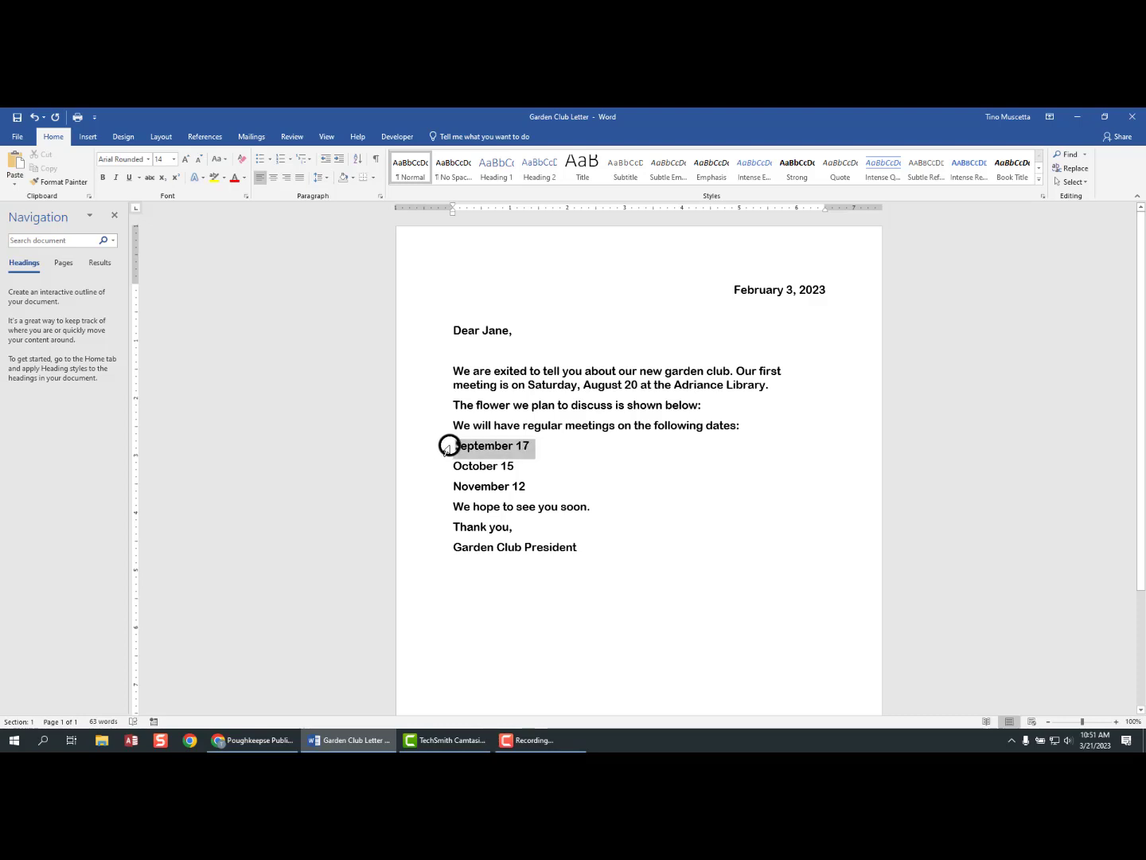
{"action": "left_click_drag", "start_coordinate": [448, 445], "coordinate": [524, 481]}
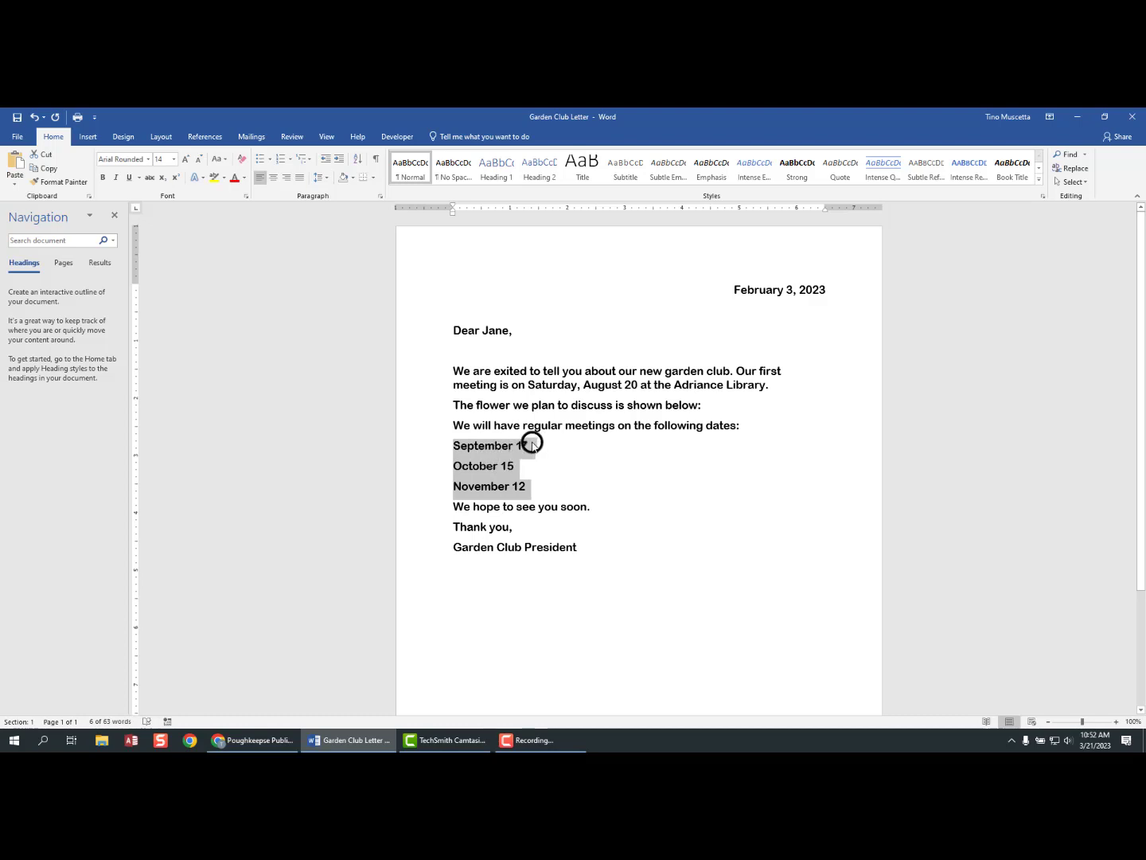
{"action": "left_click", "coordinate": [148, 160]}
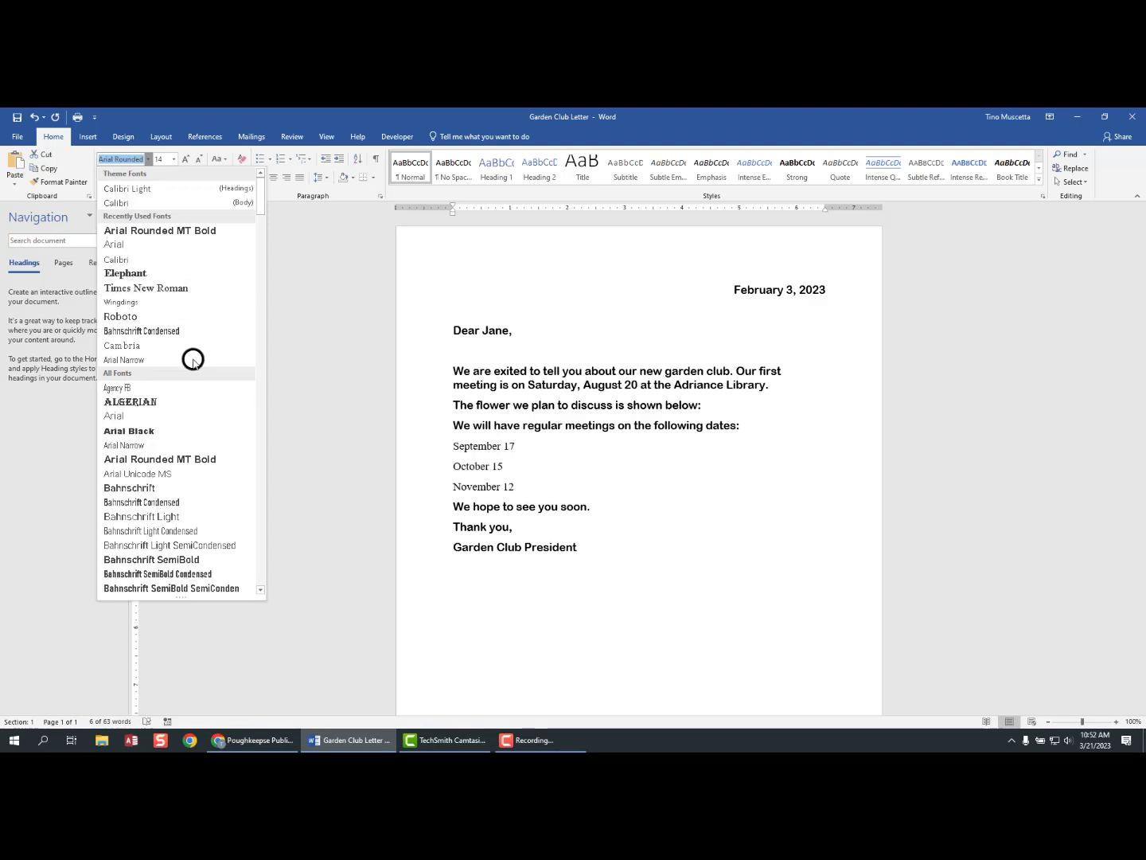
{"action": "scroll", "coordinate": [133, 388], "scroll_direction": "down", "scroll_amount": 5}
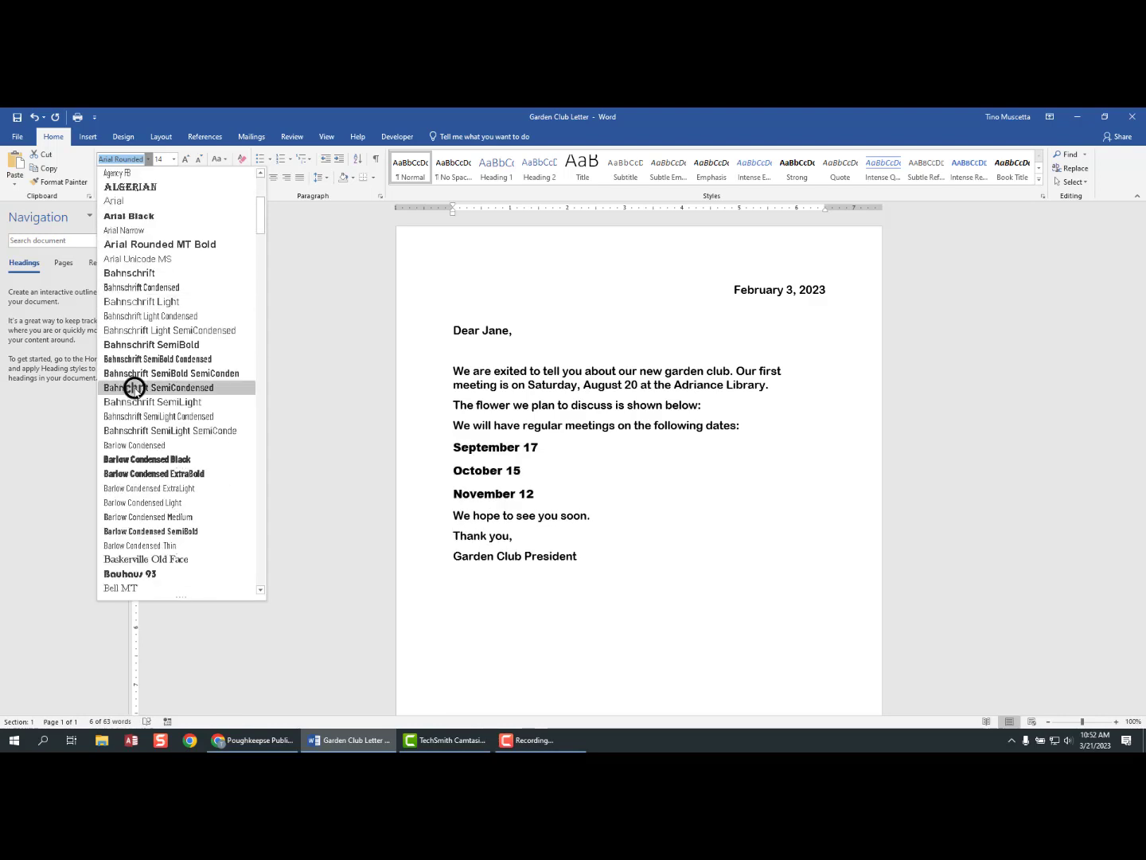
{"action": "scroll", "coordinate": [123, 227], "scroll_direction": "down", "scroll_amount": 2}
{"action": "scroll", "coordinate": [123, 235], "scroll_direction": "down", "scroll_amount": 9}
{"action": "scroll", "coordinate": [125, 246], "scroll_direction": "down", "scroll_amount": 9}
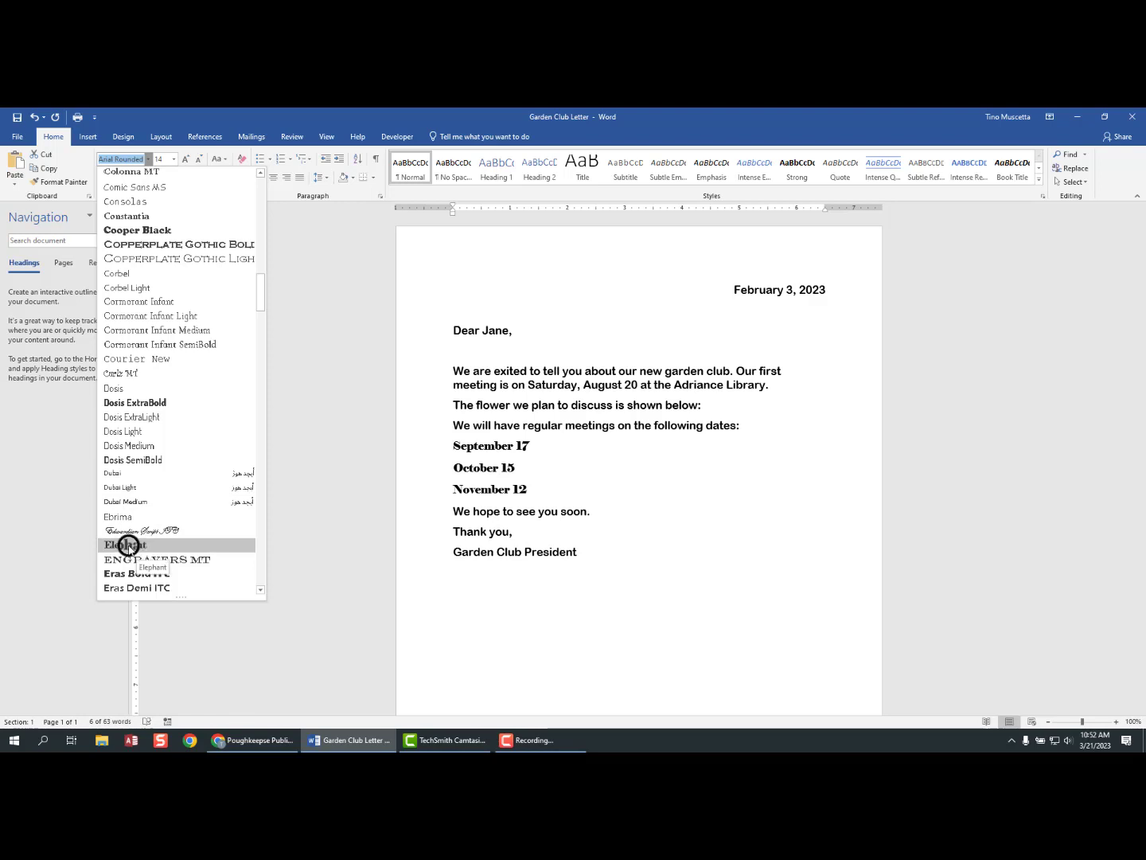
{"action": "left_click", "coordinate": [128, 546]}
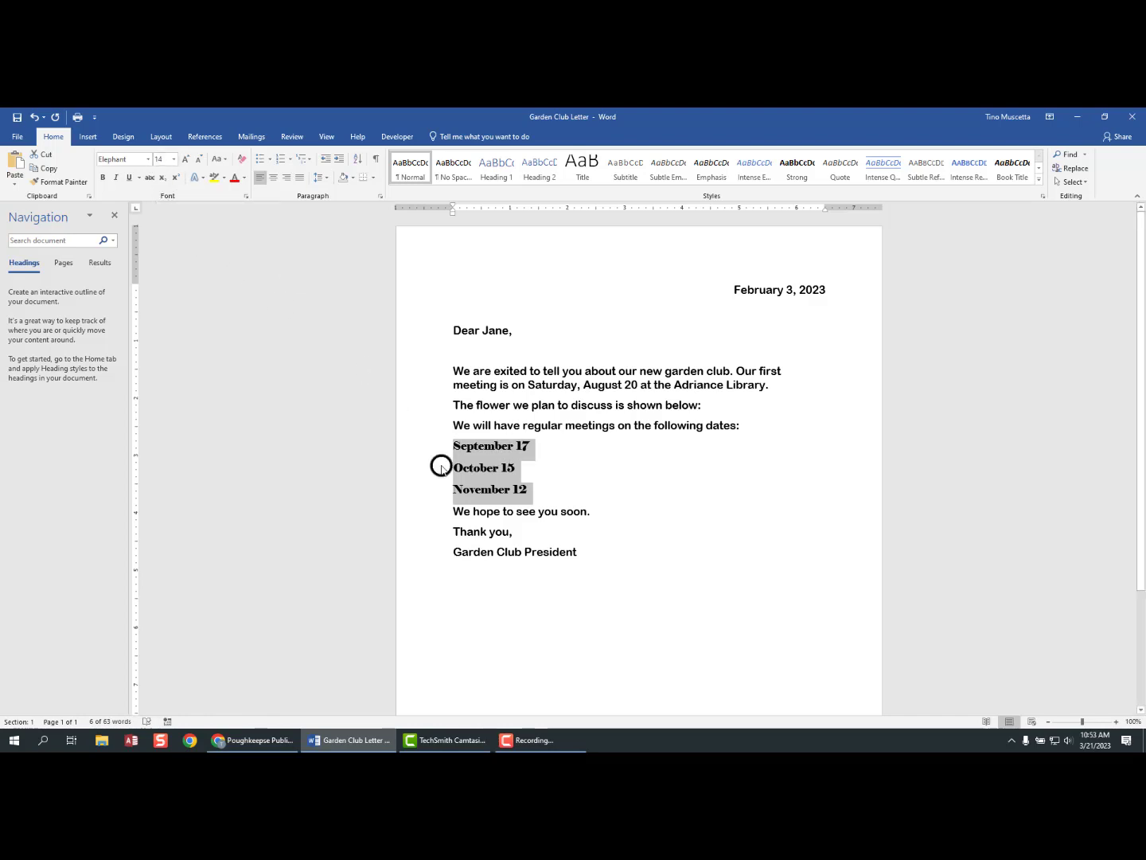
- Change the three Elephant meeting dates to 17 point
{"action": "left_click", "coordinate": [173, 160]}
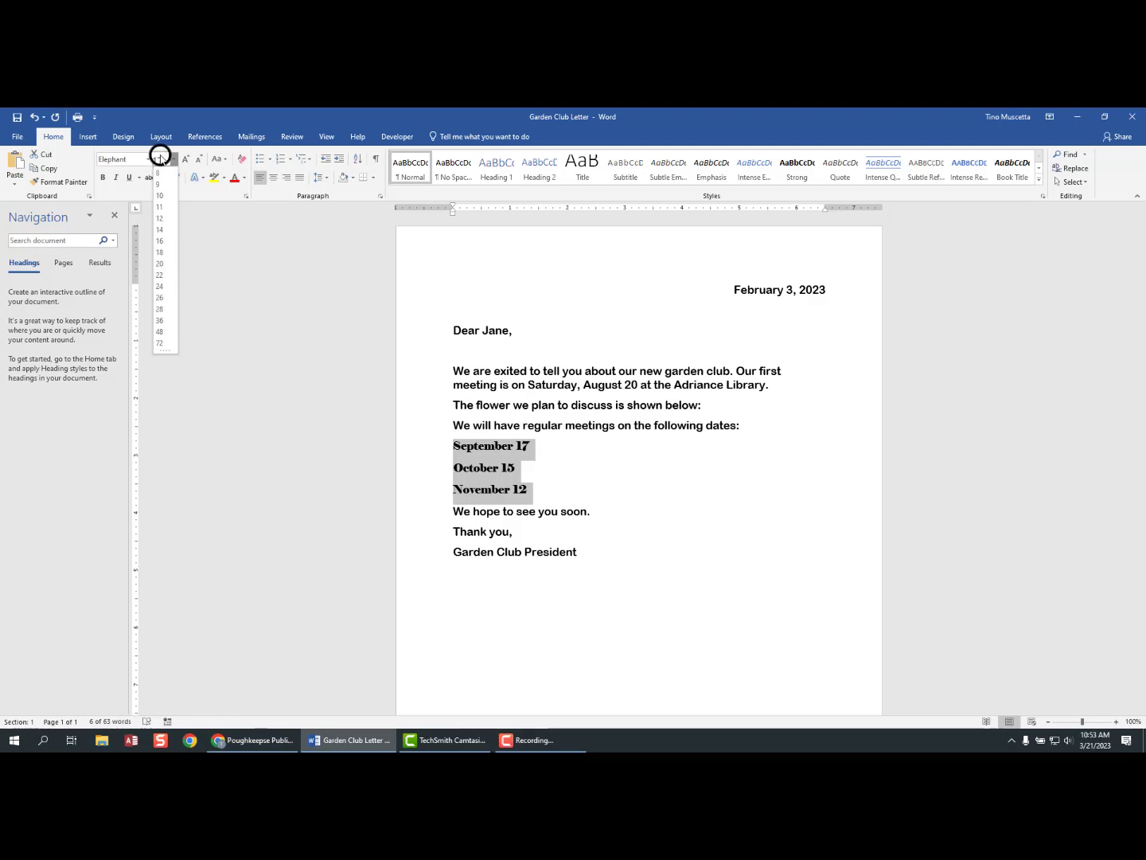
{"action": "key", "text": "Return"}
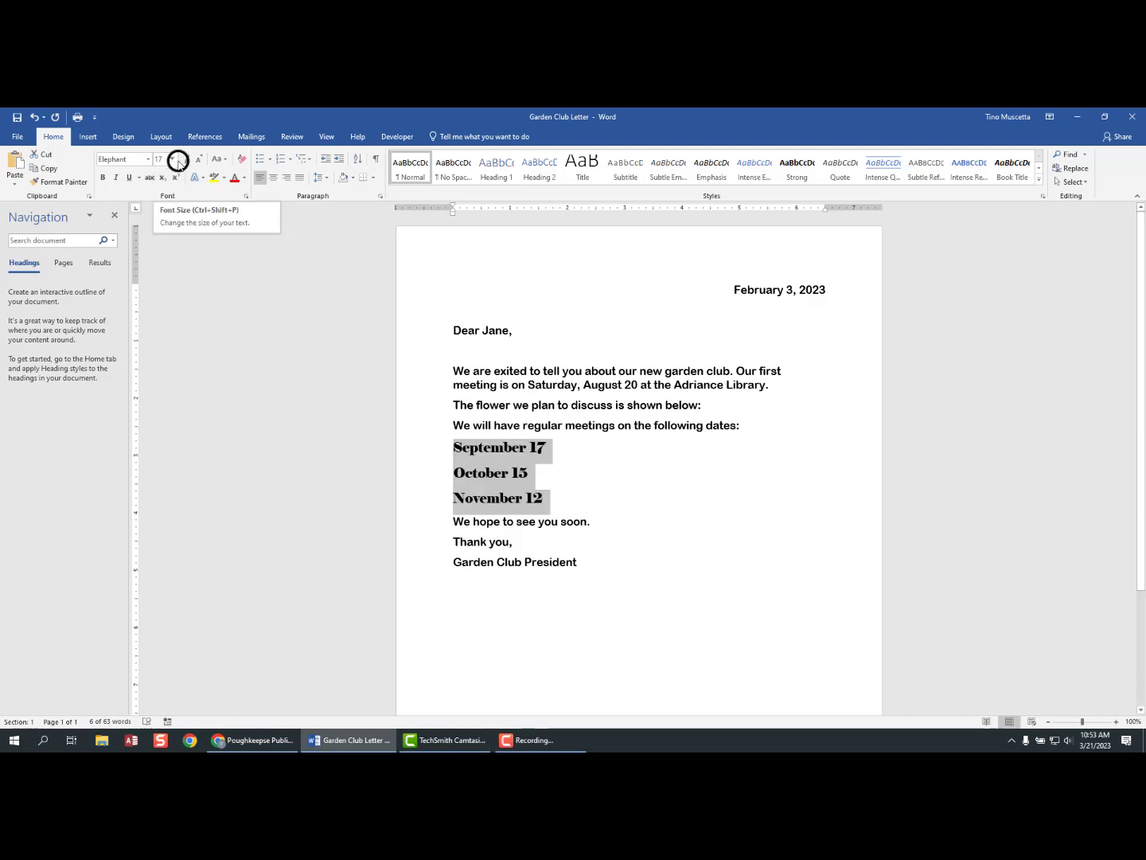
{"action": "left_click", "coordinate": [173, 158]}
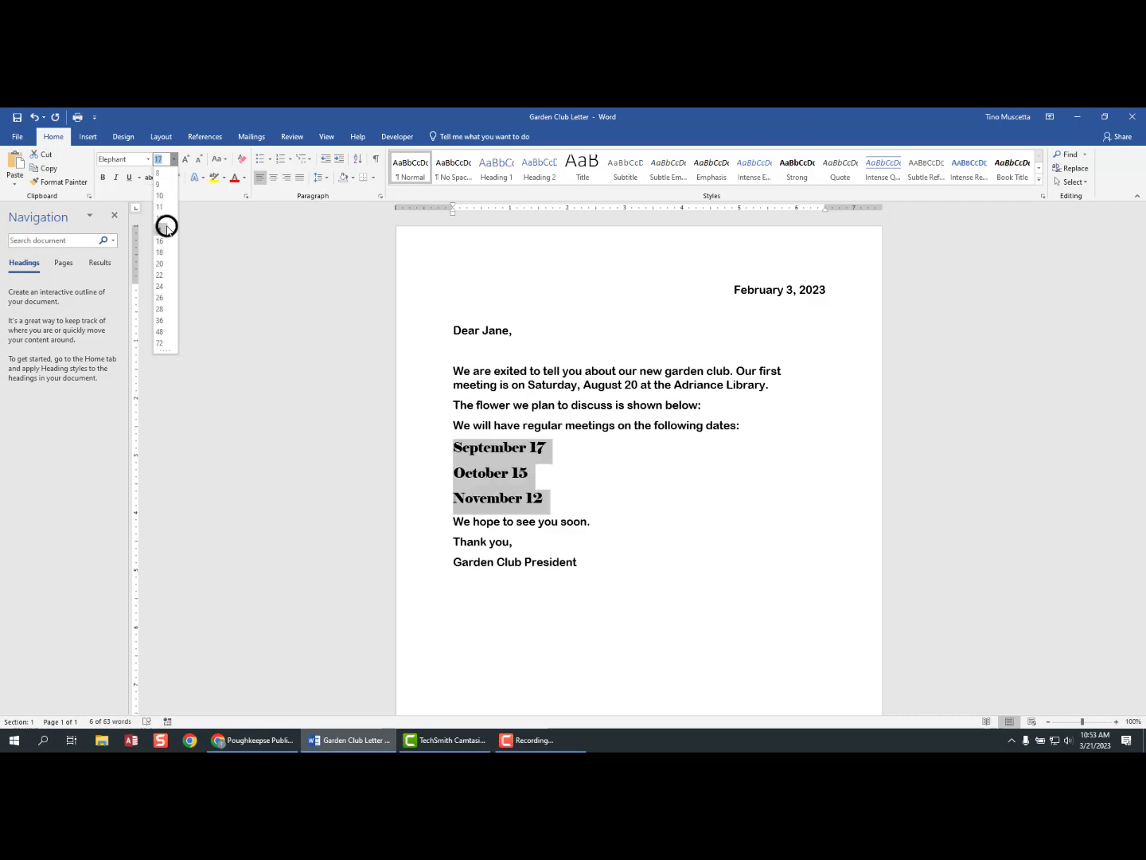
{"action": "left_click", "coordinate": [173, 158]}
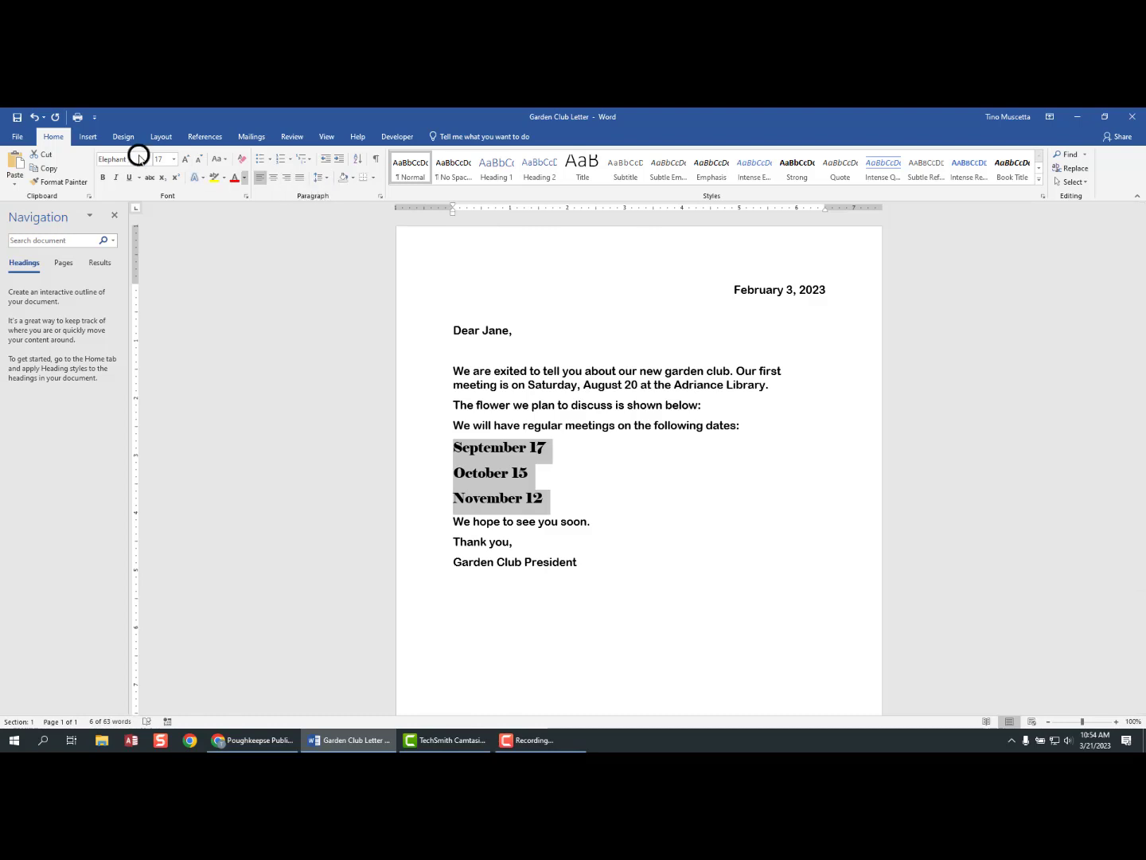
- Center the three meeting dates on the page
{"action": "left_click", "coordinate": [272, 182]}
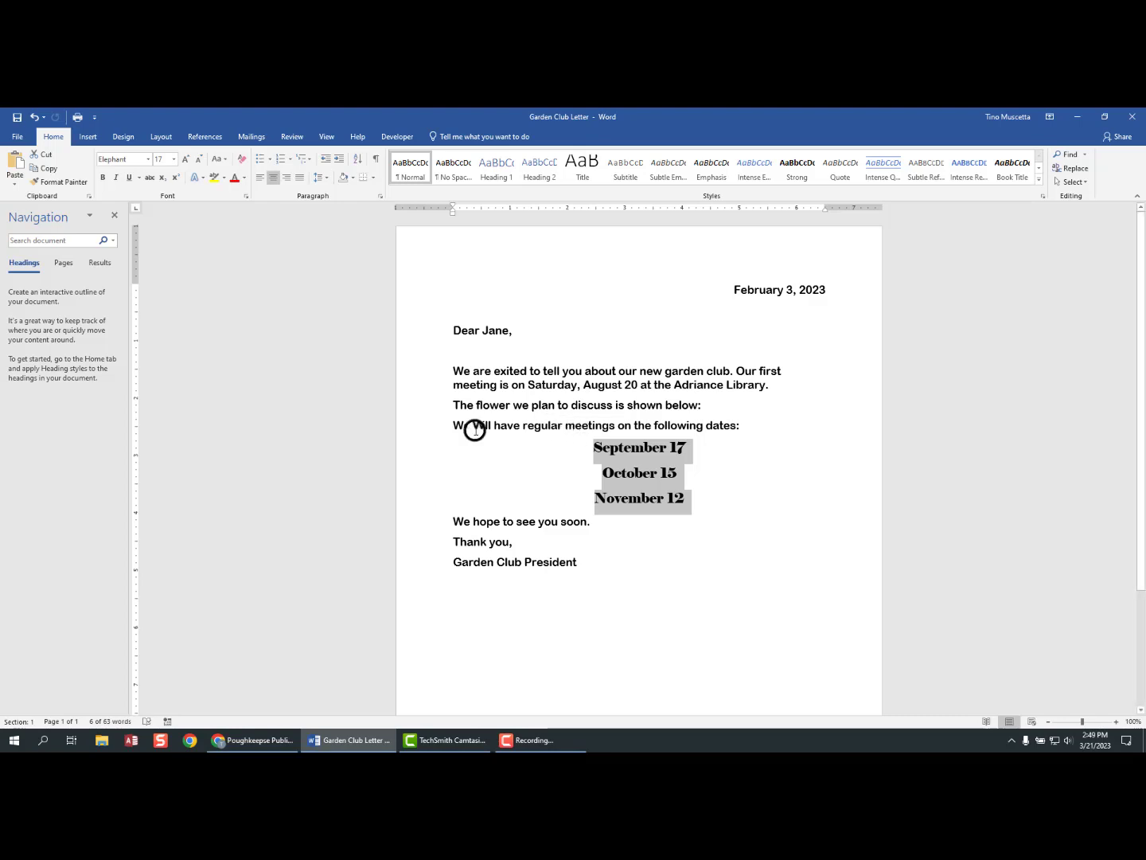
- Add an empty line after 'The flower we plan to discuss is shown below:'
{"action": "left_click", "coordinate": [706, 404]}
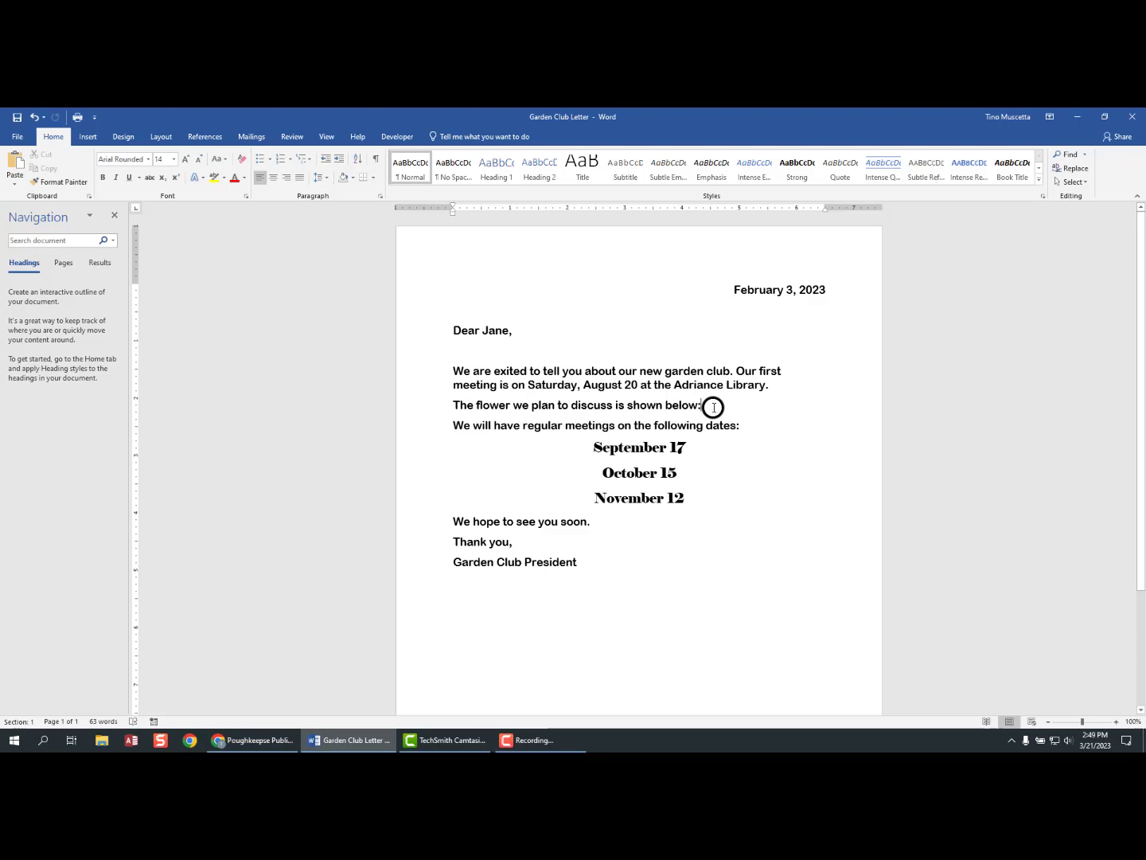
{"action": "key", "text": "Return"}
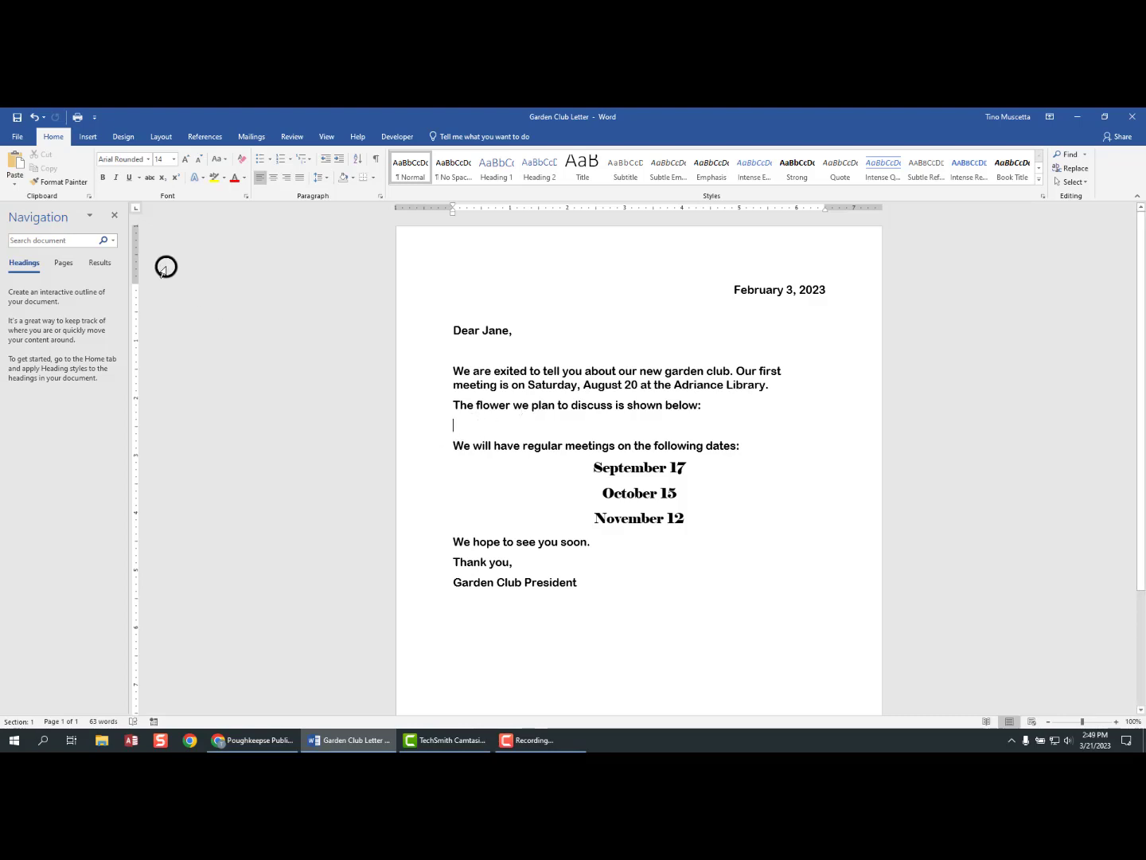
- Insert the Tulips picture from Pictures below the flower line and review the resulting layout
{"action": "left_click", "coordinate": [87, 137]}
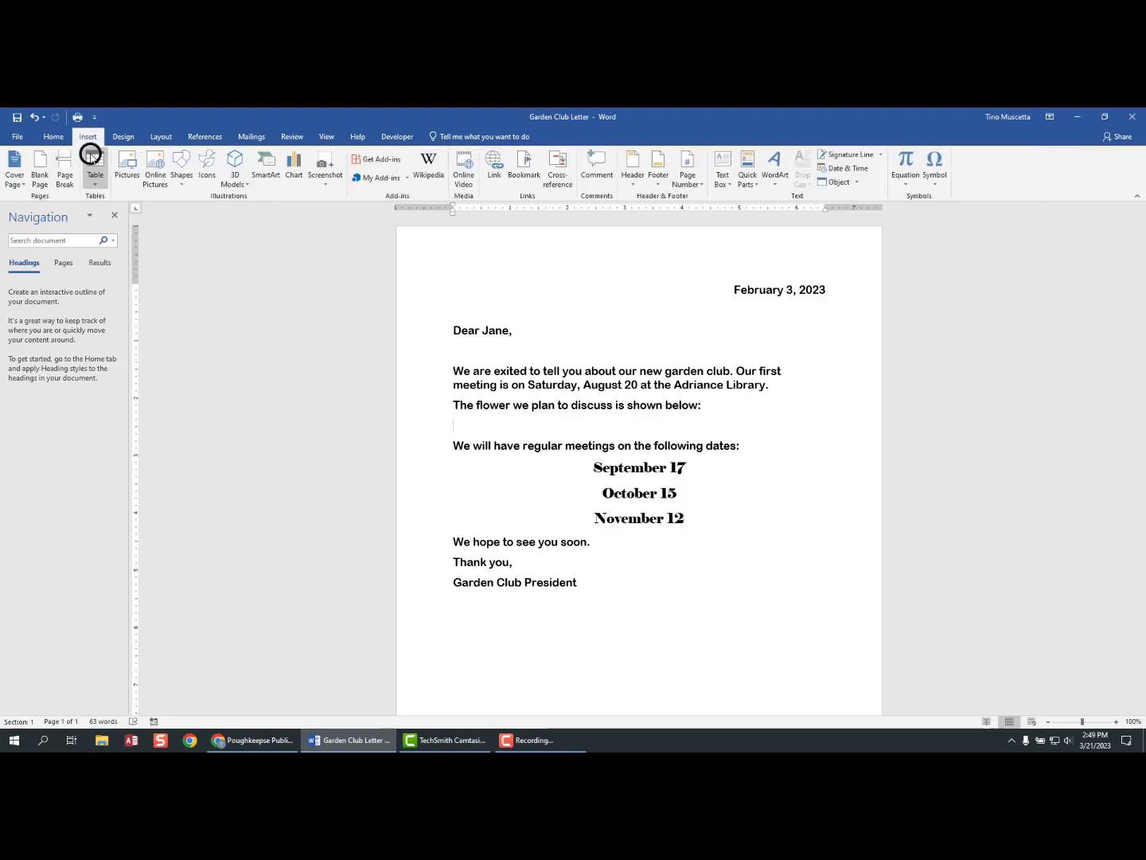
{"action": "left_click", "coordinate": [126, 168]}
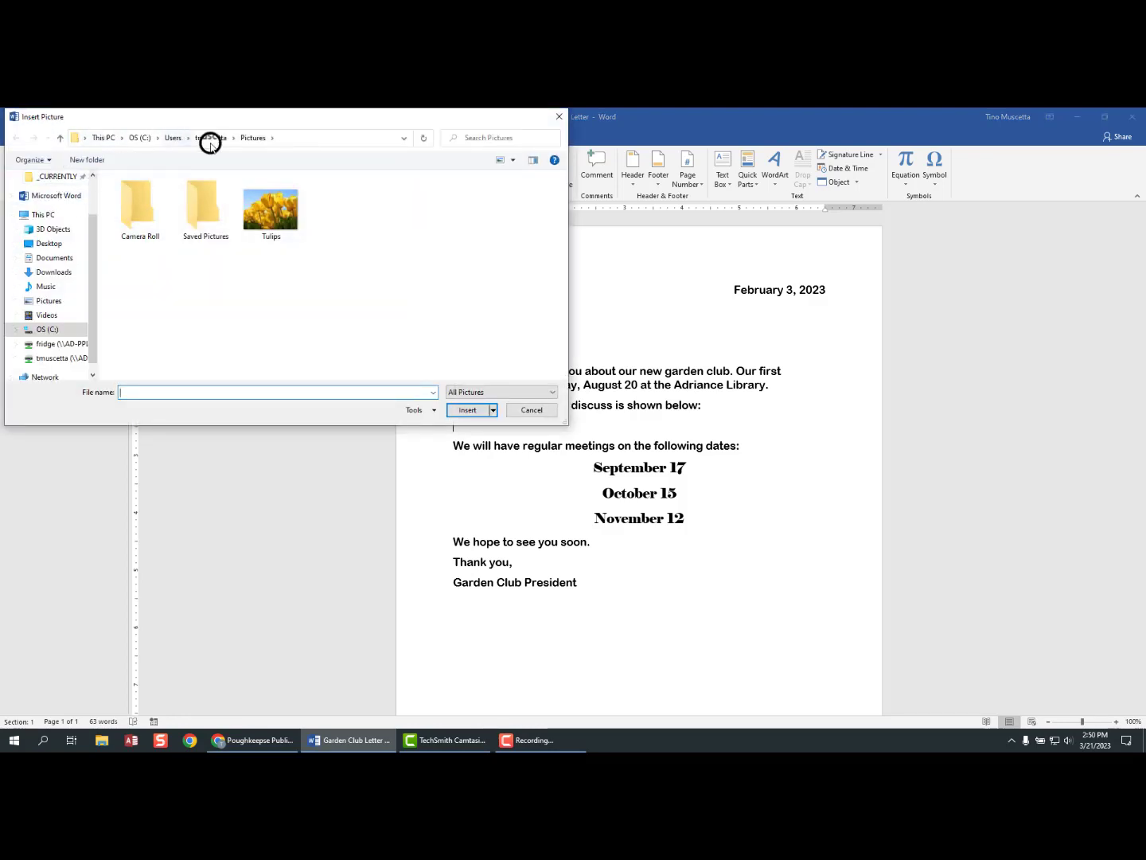
{"action": "left_click", "coordinate": [265, 211]}
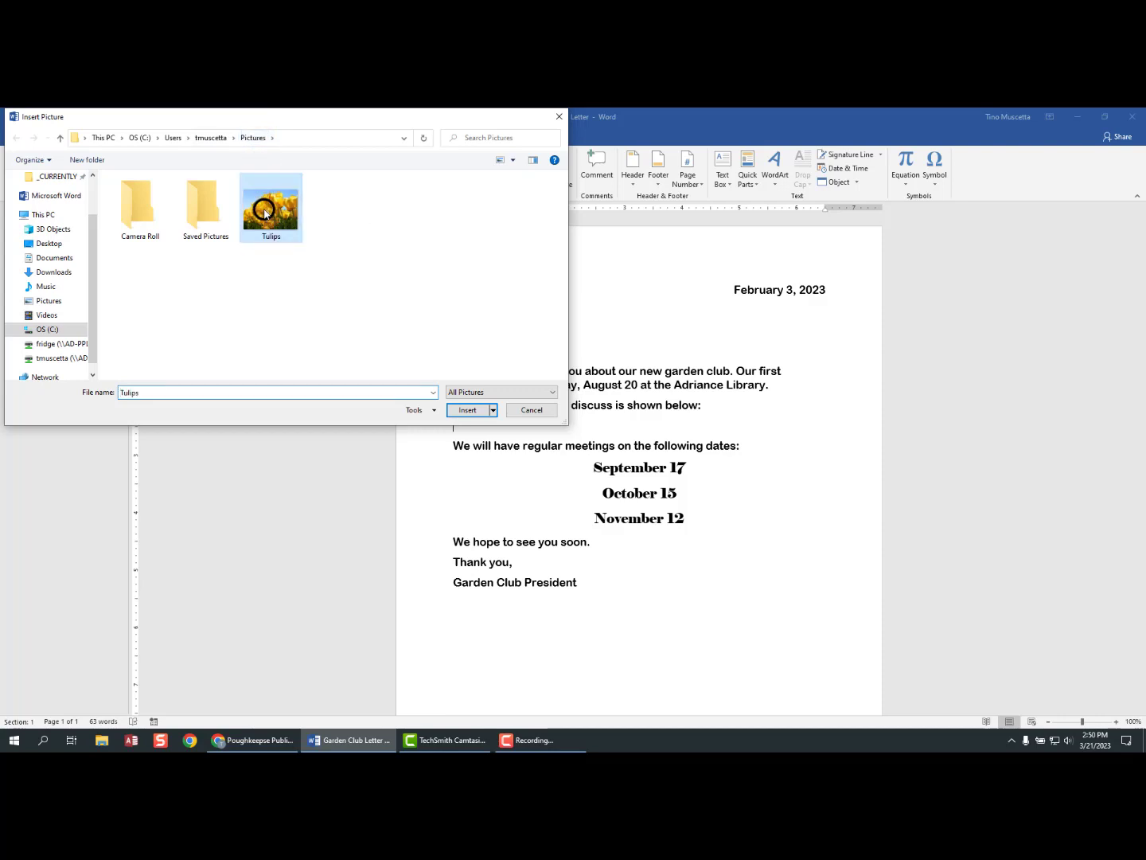
{"action": "left_click", "coordinate": [465, 410]}
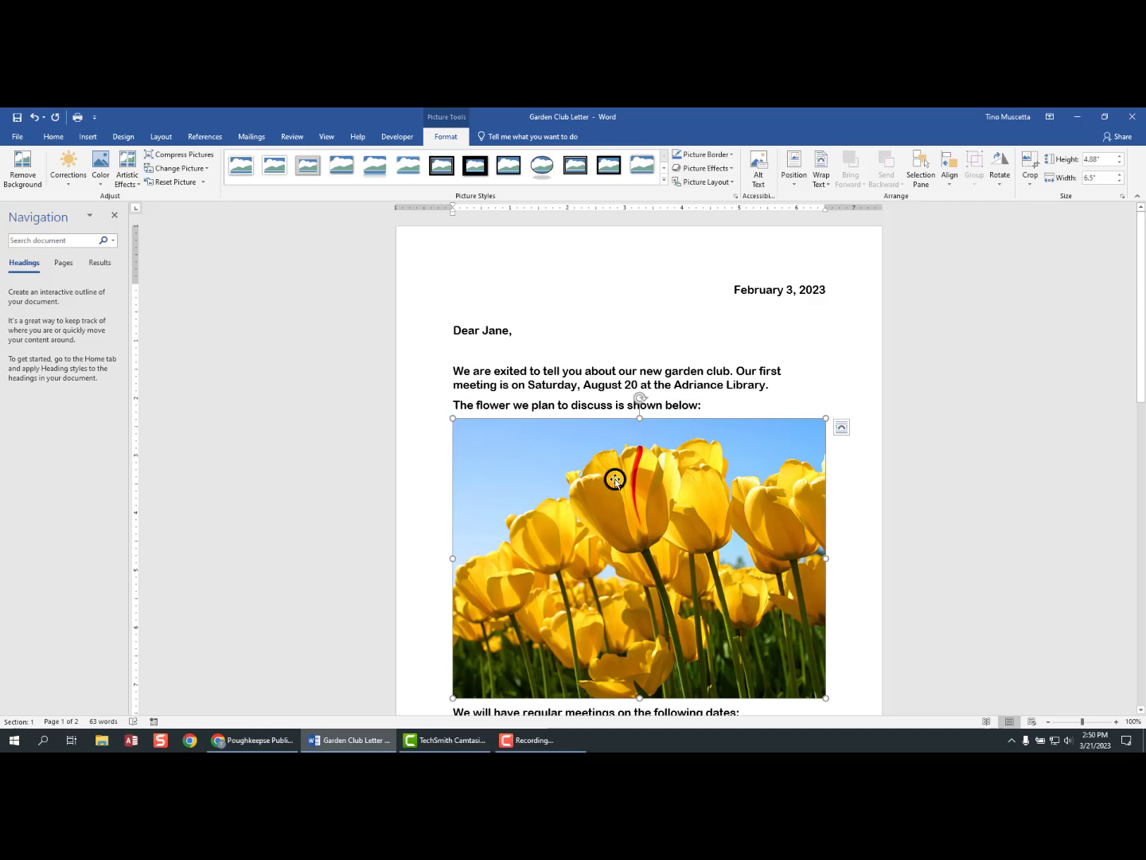
{"action": "scroll", "coordinate": [557, 476], "scroll_direction": "down", "scroll_amount": 8}
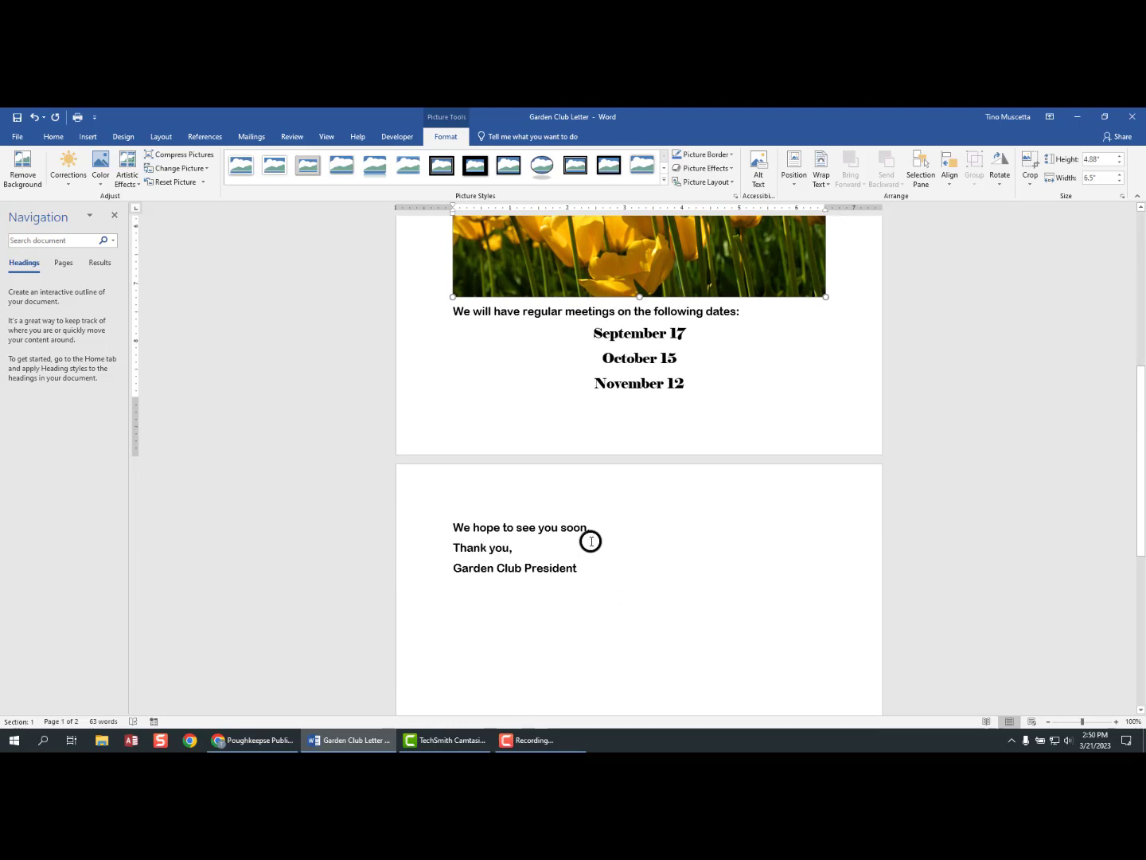
{"action": "scroll", "coordinate": [591, 542], "scroll_direction": "up", "scroll_amount": 8}
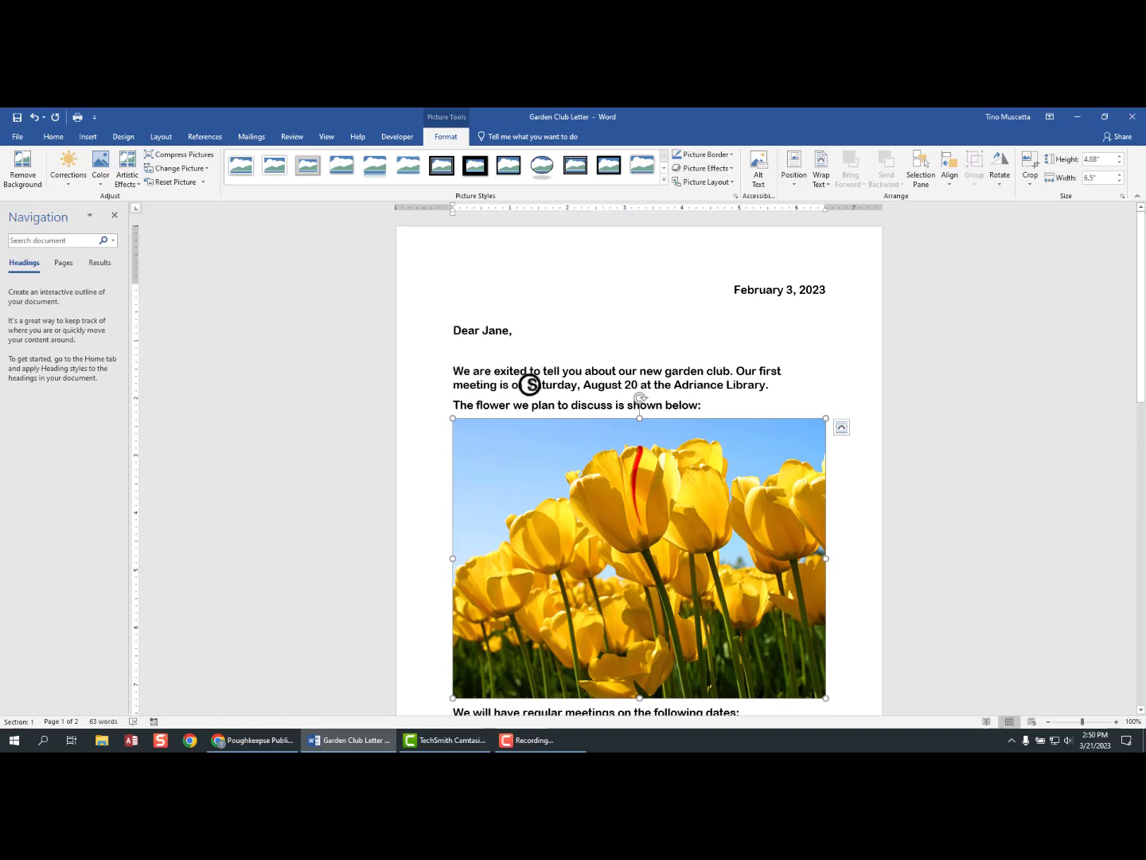
{"action": "scroll", "coordinate": [535, 394], "scroll_direction": "down", "scroll_amount": 3}
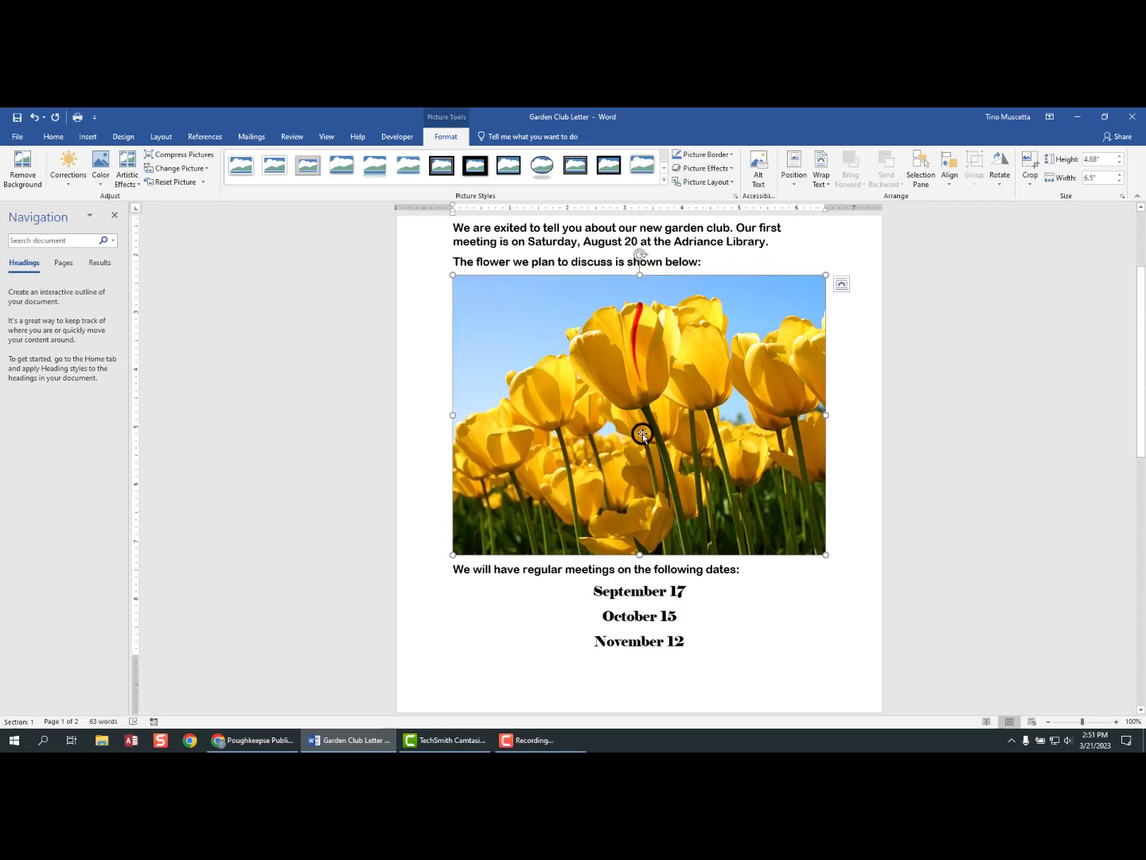
{"action": "scroll", "coordinate": [642, 434], "scroll_direction": "down", "scroll_amount": 4}
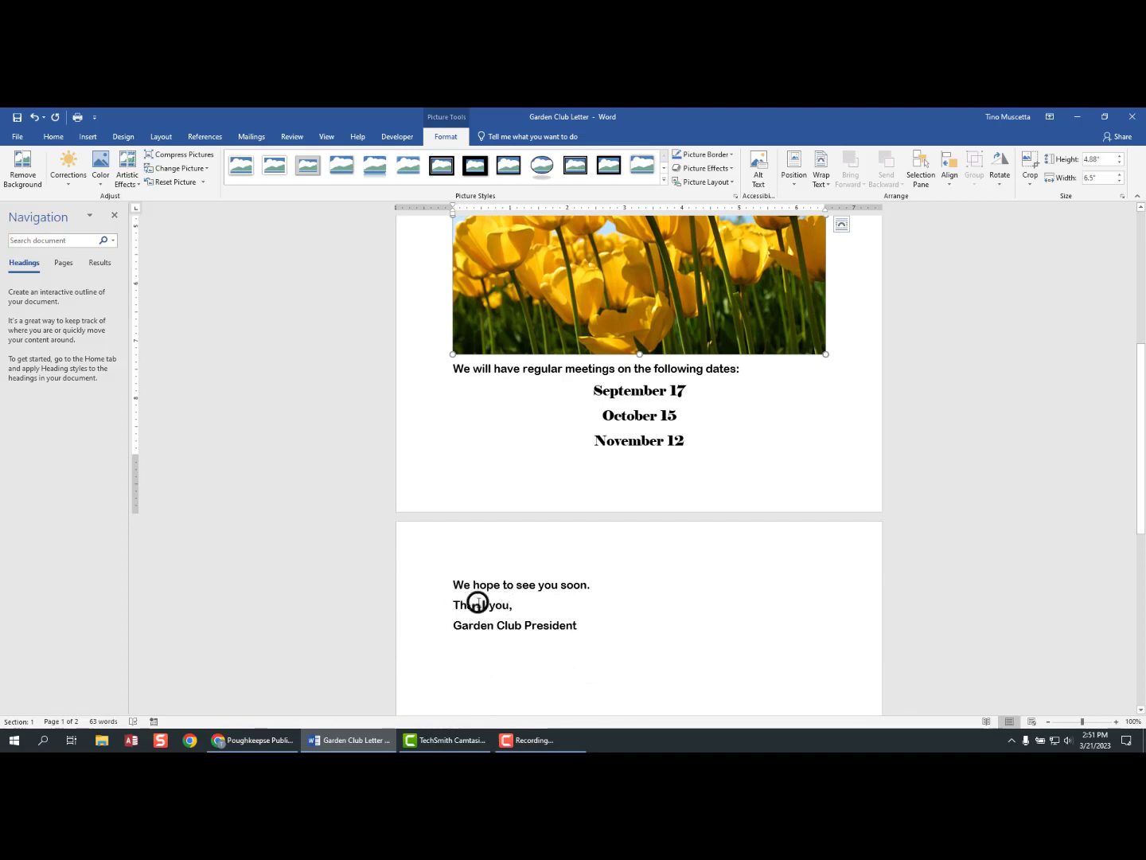
{"action": "scroll", "coordinate": [640, 527], "scroll_direction": "up", "scroll_amount": 7}
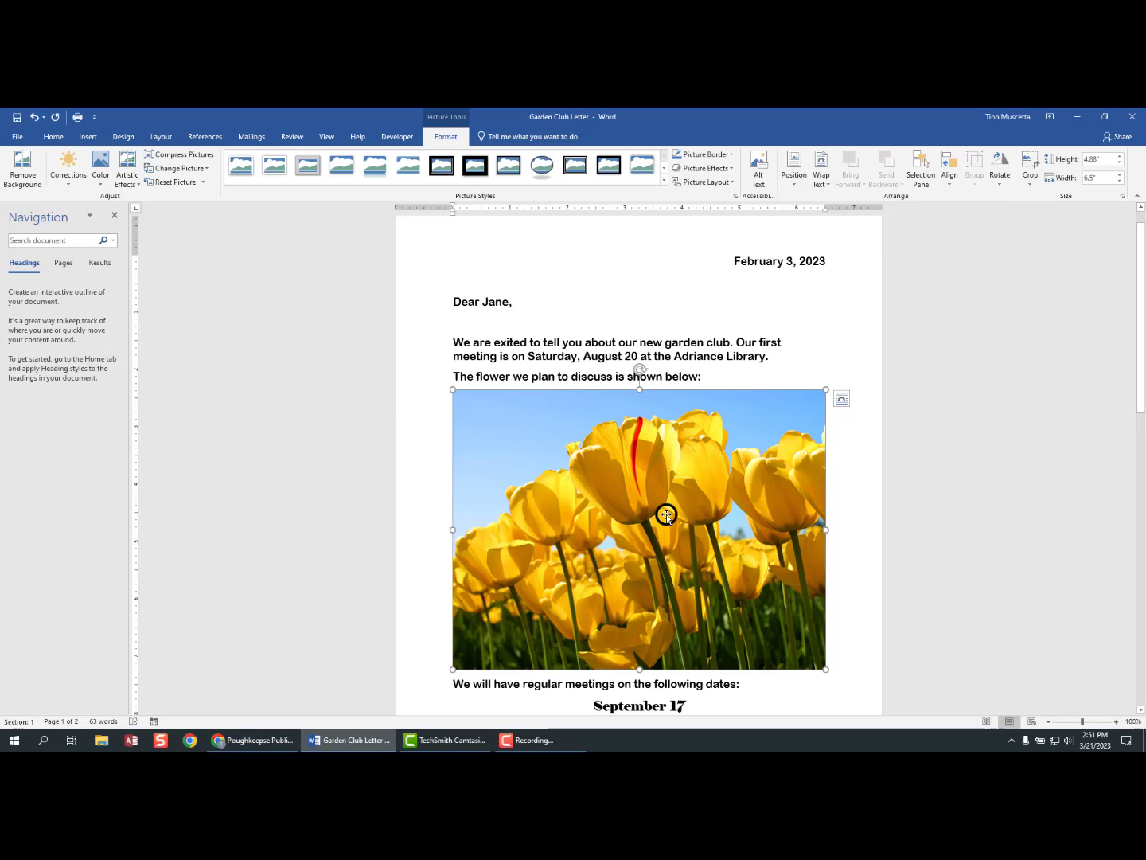
{"action": "scroll", "coordinate": [666, 515], "scroll_direction": "down", "scroll_amount": 4}
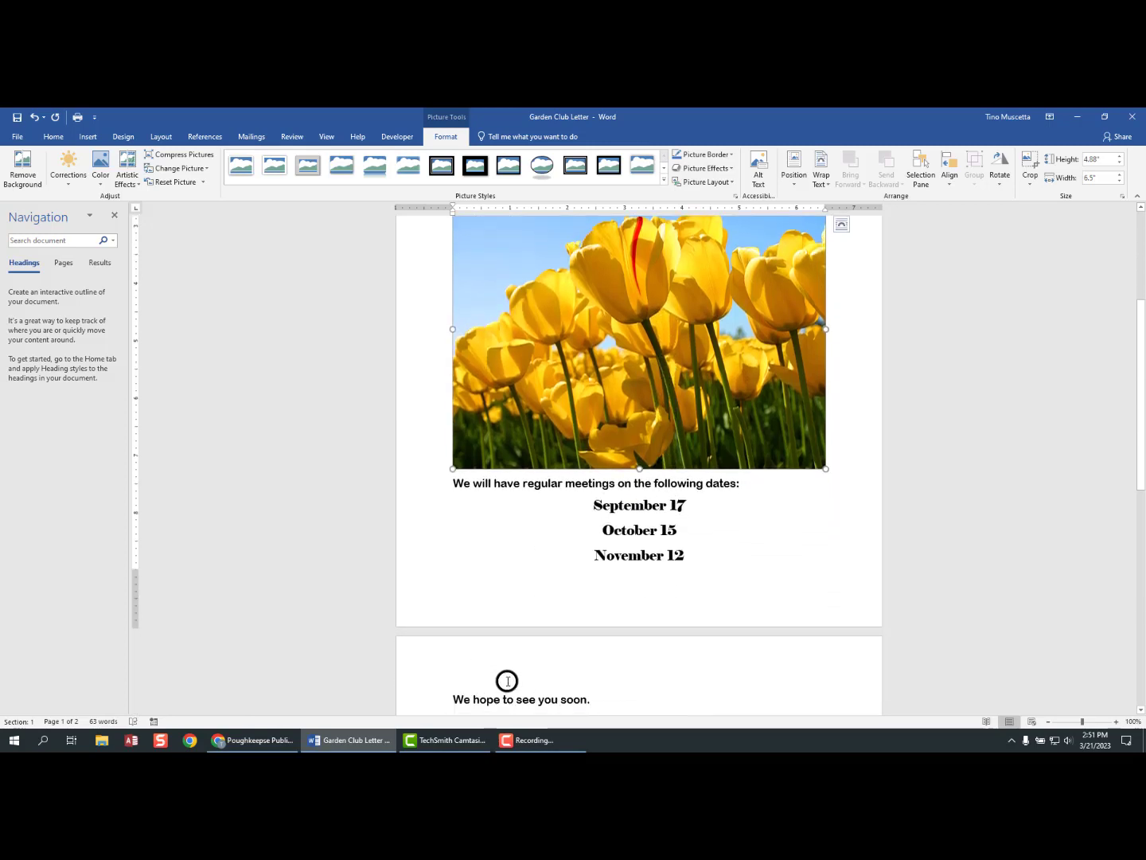
{"action": "scroll", "coordinate": [632, 510], "scroll_direction": "up", "scroll_amount": 4}
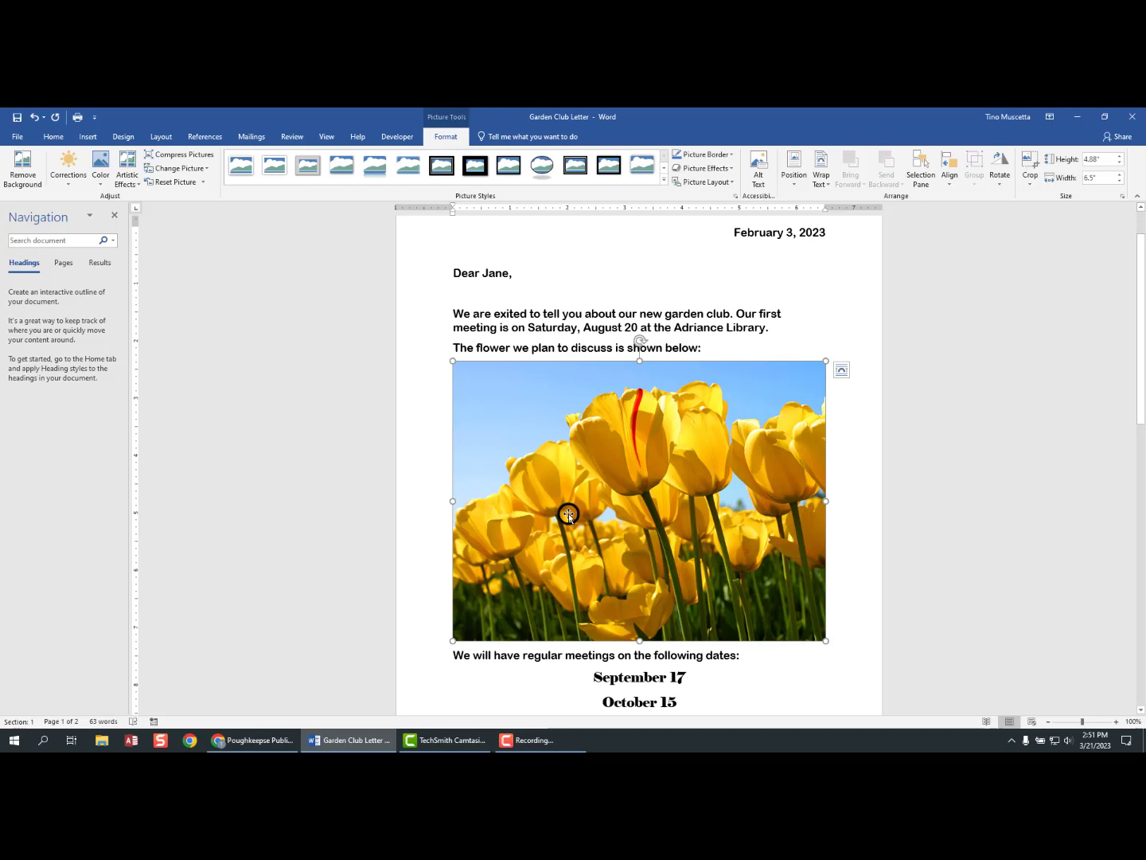
- Reselect the tulip picture so its height can be set to 3 inches
{"action": "left_click", "coordinate": [510, 314]}
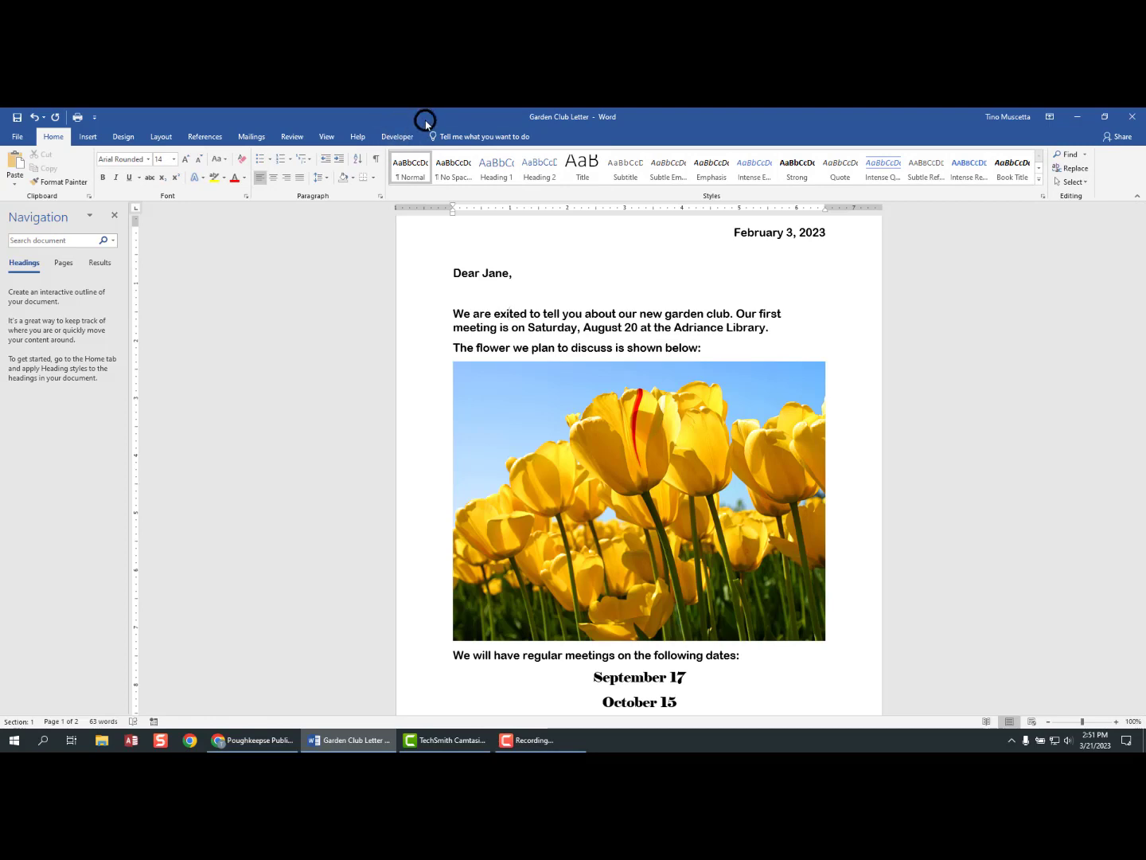
{"action": "left_click", "coordinate": [604, 483]}
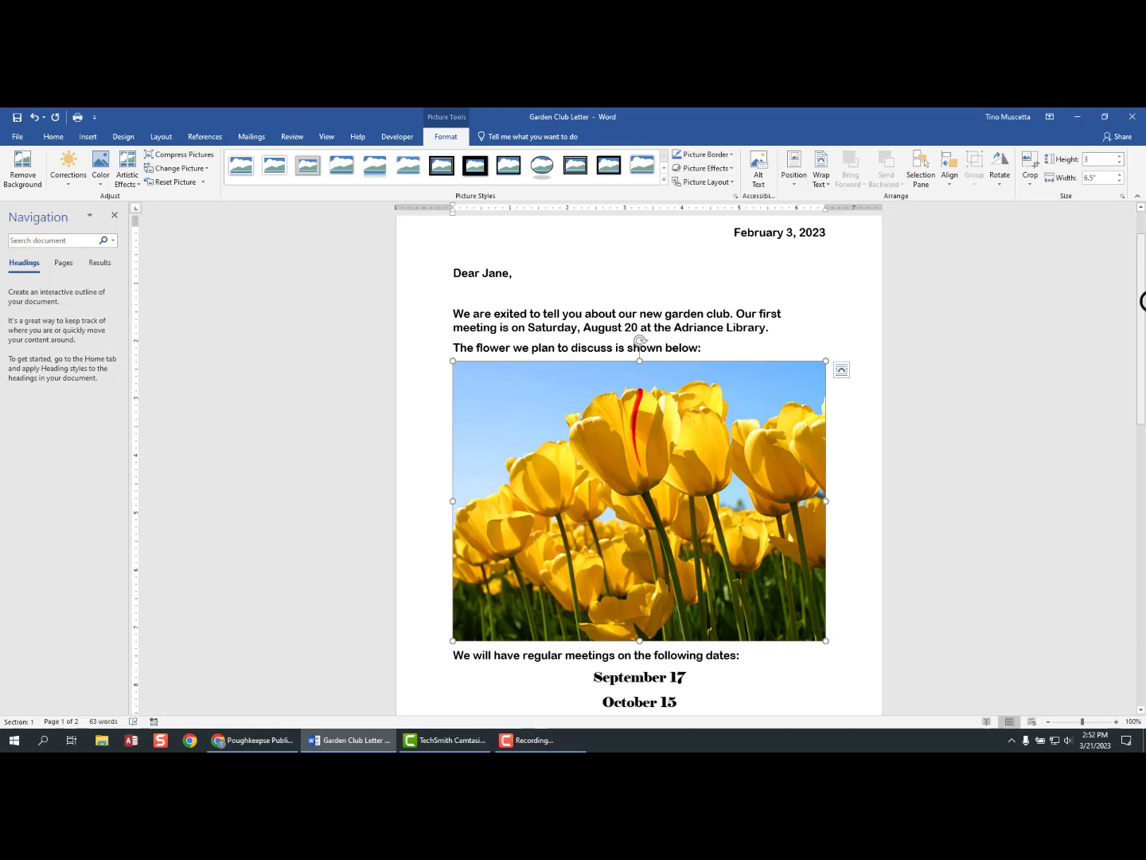
- Apply a 3-inch height to the tulip picture, check the page, then undo the resize
{"action": "key", "text": "Return"}
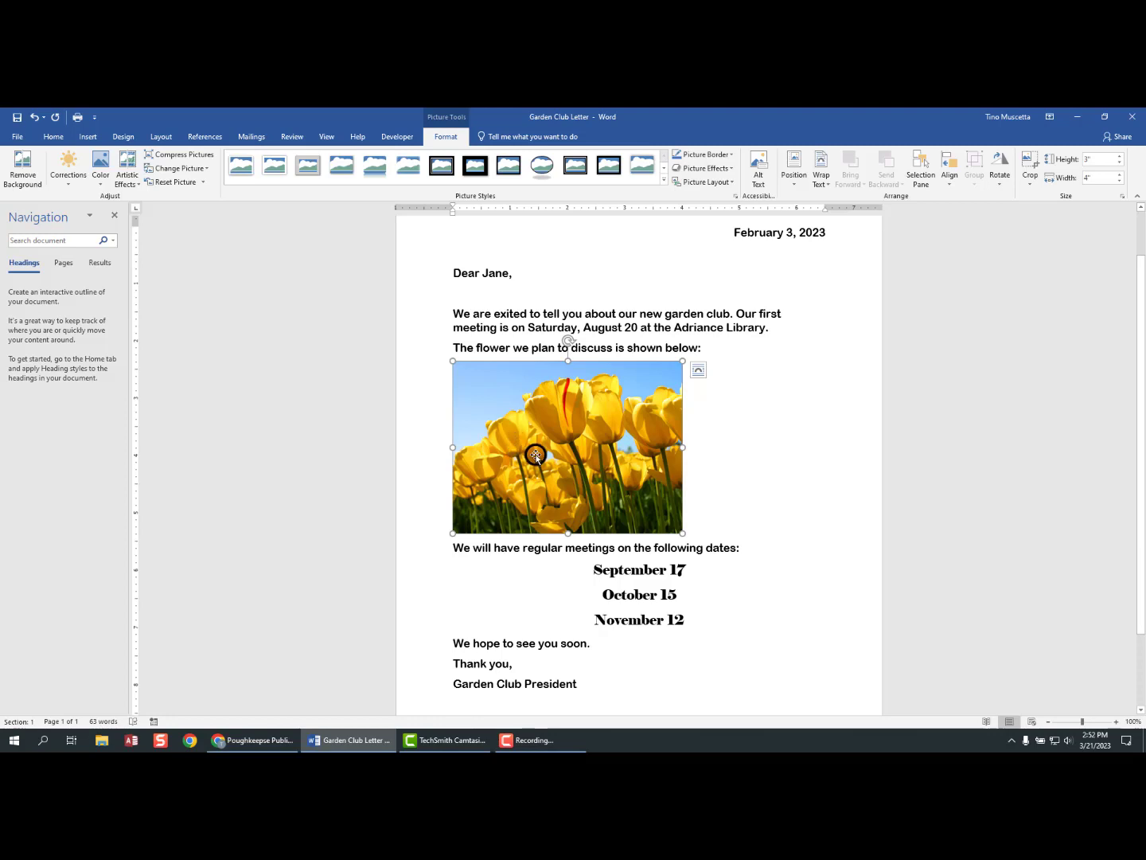
{"action": "scroll", "coordinate": [537, 464], "scroll_direction": "down", "scroll_amount": 2}
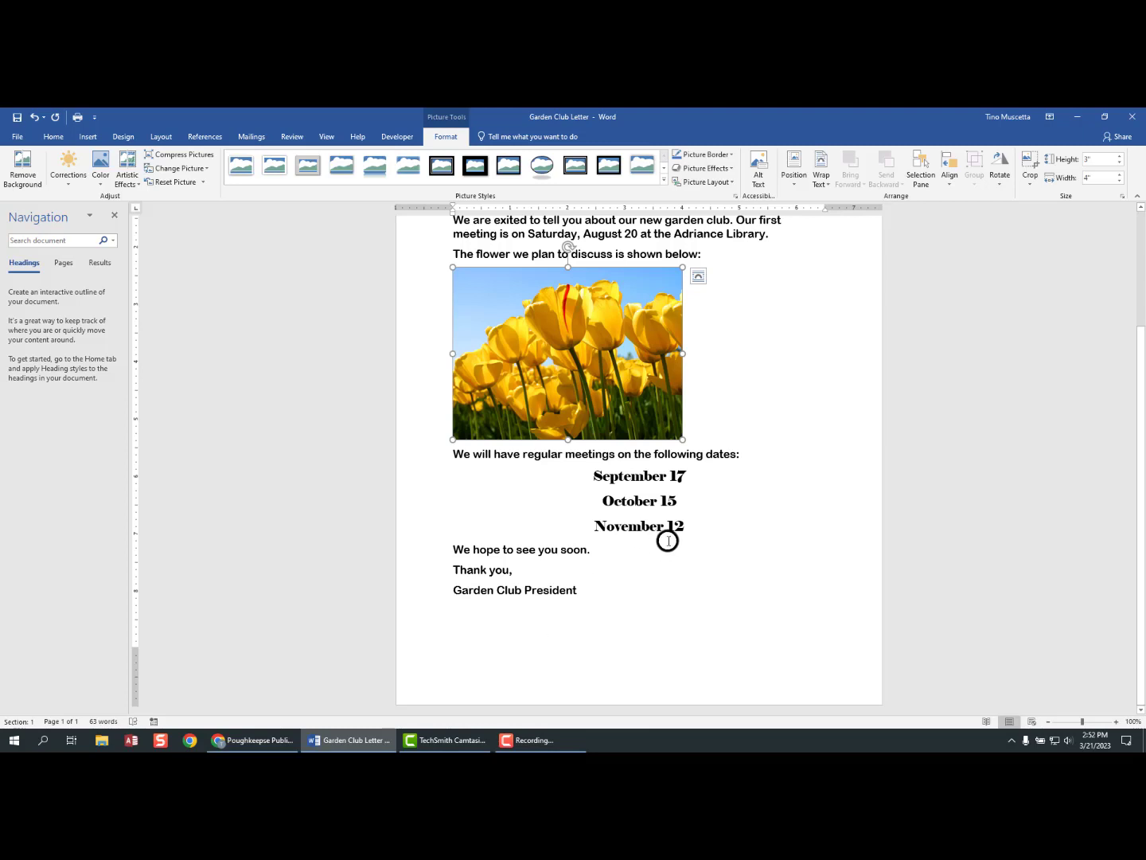
{"action": "scroll", "coordinate": [667, 541], "scroll_direction": "up", "scroll_amount": 3}
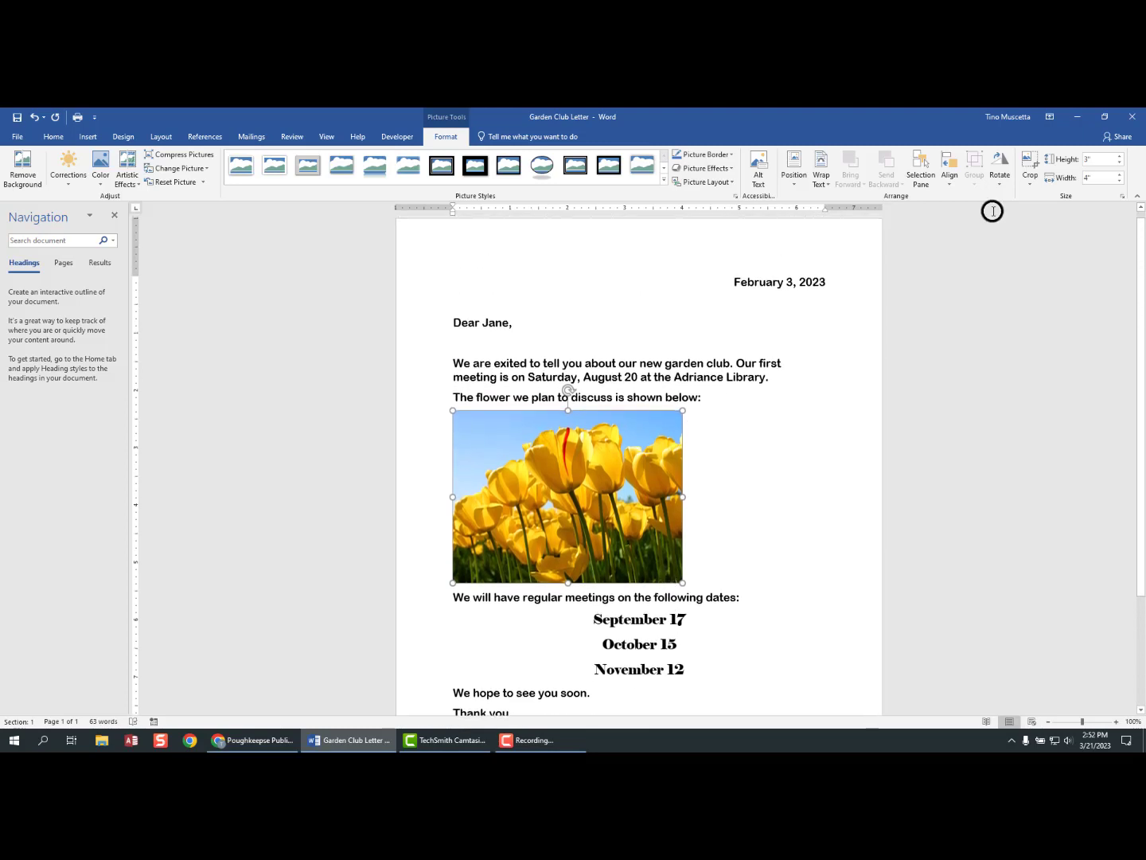
{"action": "left_click", "coordinate": [1096, 159]}
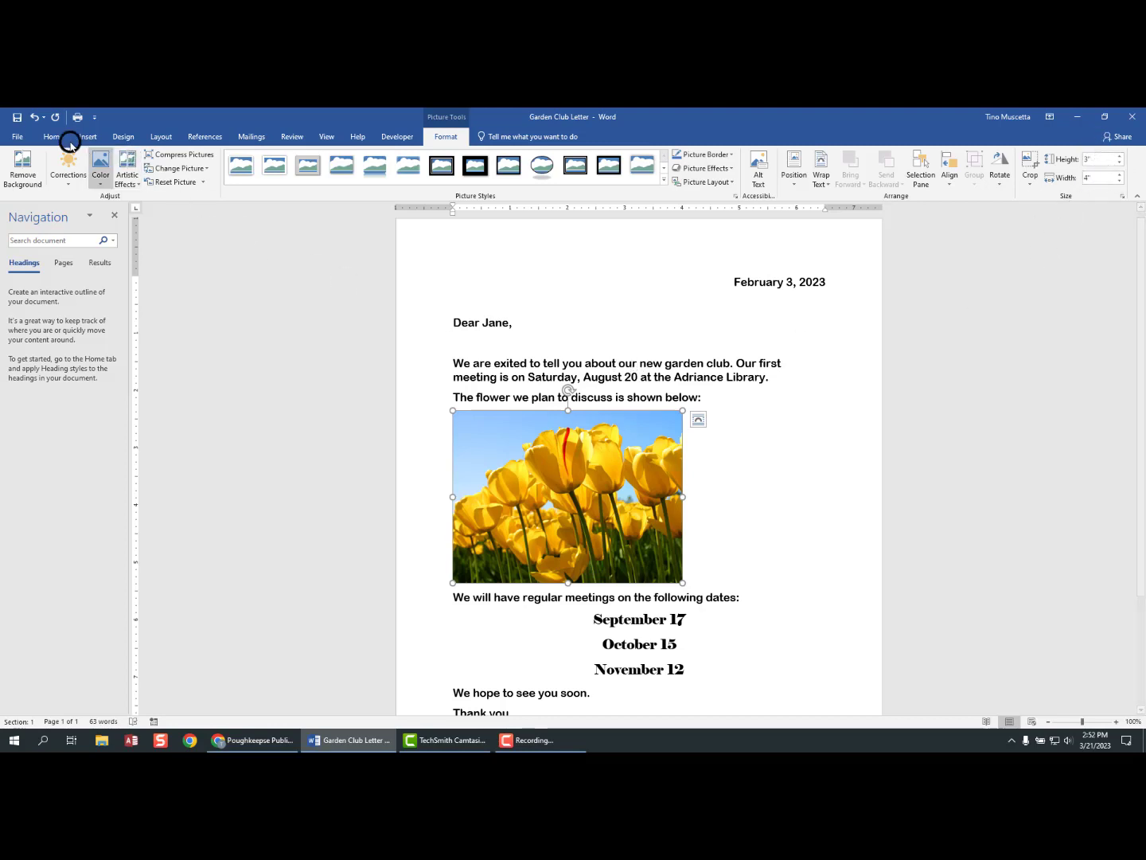
{"action": "left_click", "coordinate": [34, 117]}
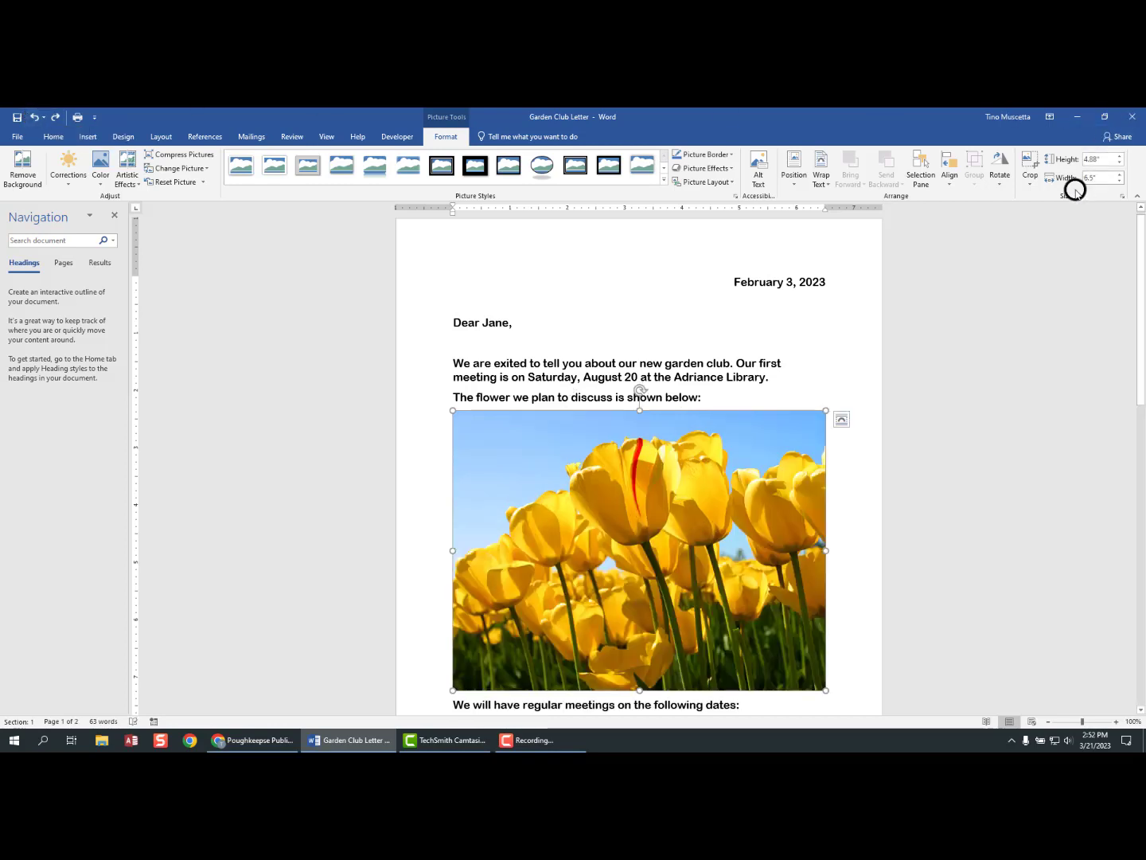
- Scroll through the letter to review the full-size tulip picture spilling onto two pages
{"action": "scroll", "coordinate": [714, 435], "scroll_direction": "down", "scroll_amount": 3}
{"action": "scroll", "coordinate": [612, 473], "scroll_direction": "down", "scroll_amount": 2}
{"action": "scroll", "coordinate": [739, 574], "scroll_direction": "up", "scroll_amount": 1}
{"action": "scroll", "coordinate": [739, 573], "scroll_direction": "up", "scroll_amount": 4}
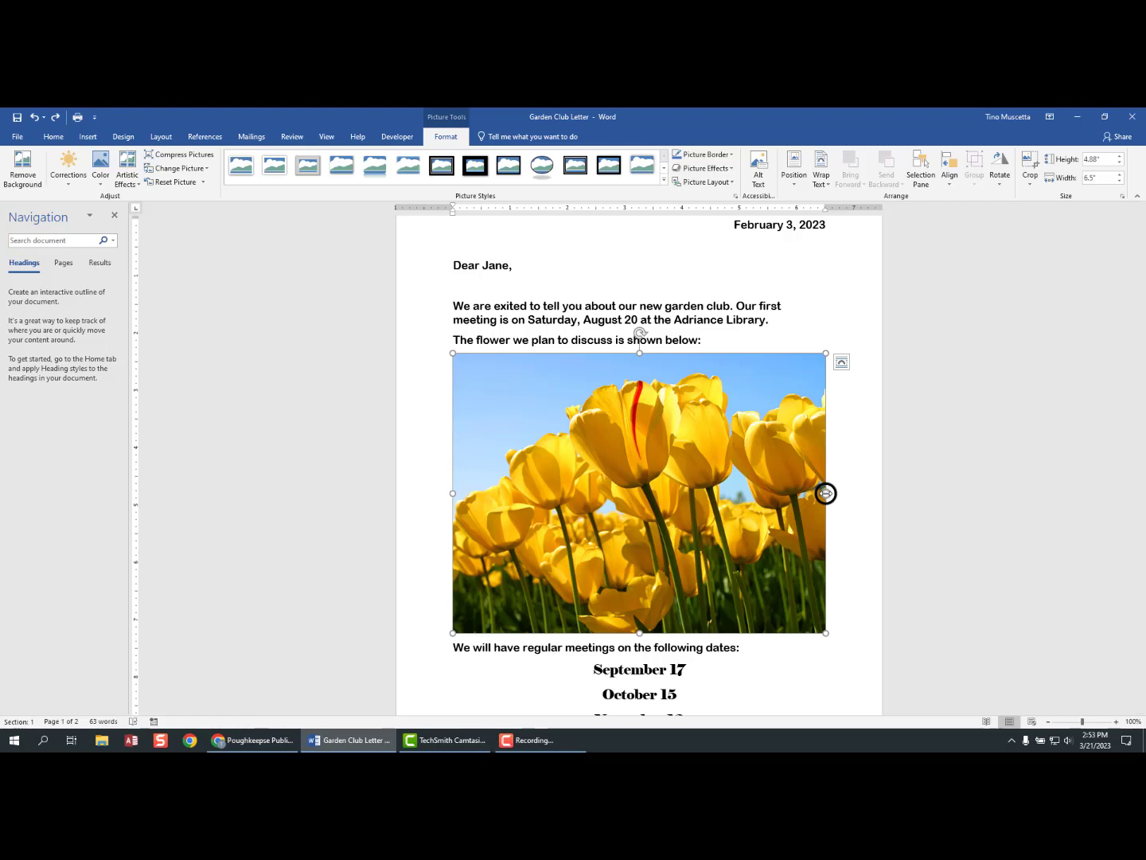
{"action": "left_click_drag", "start_coordinate": [825, 493], "coordinate": [624, 497]}
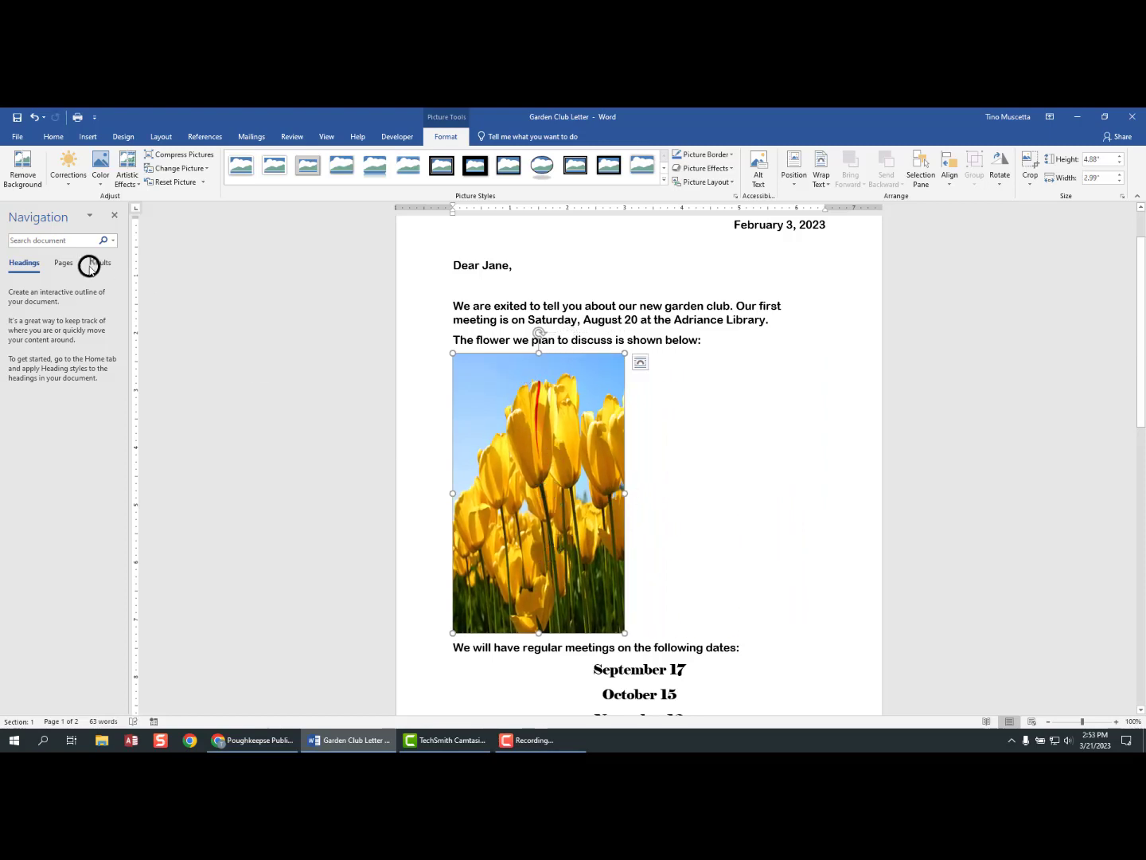
{"action": "left_click", "coordinate": [34, 118]}
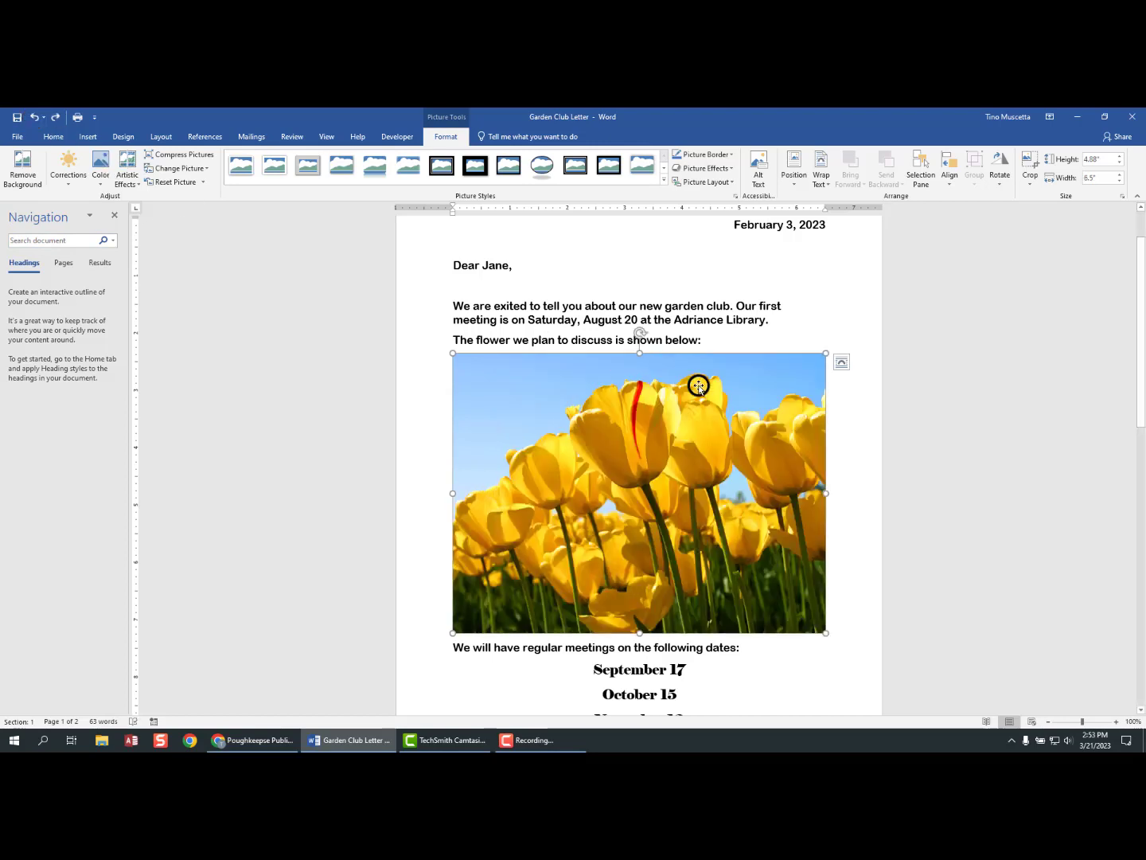
{"action": "left_click_drag", "start_coordinate": [636, 354], "coordinate": [630, 452]}
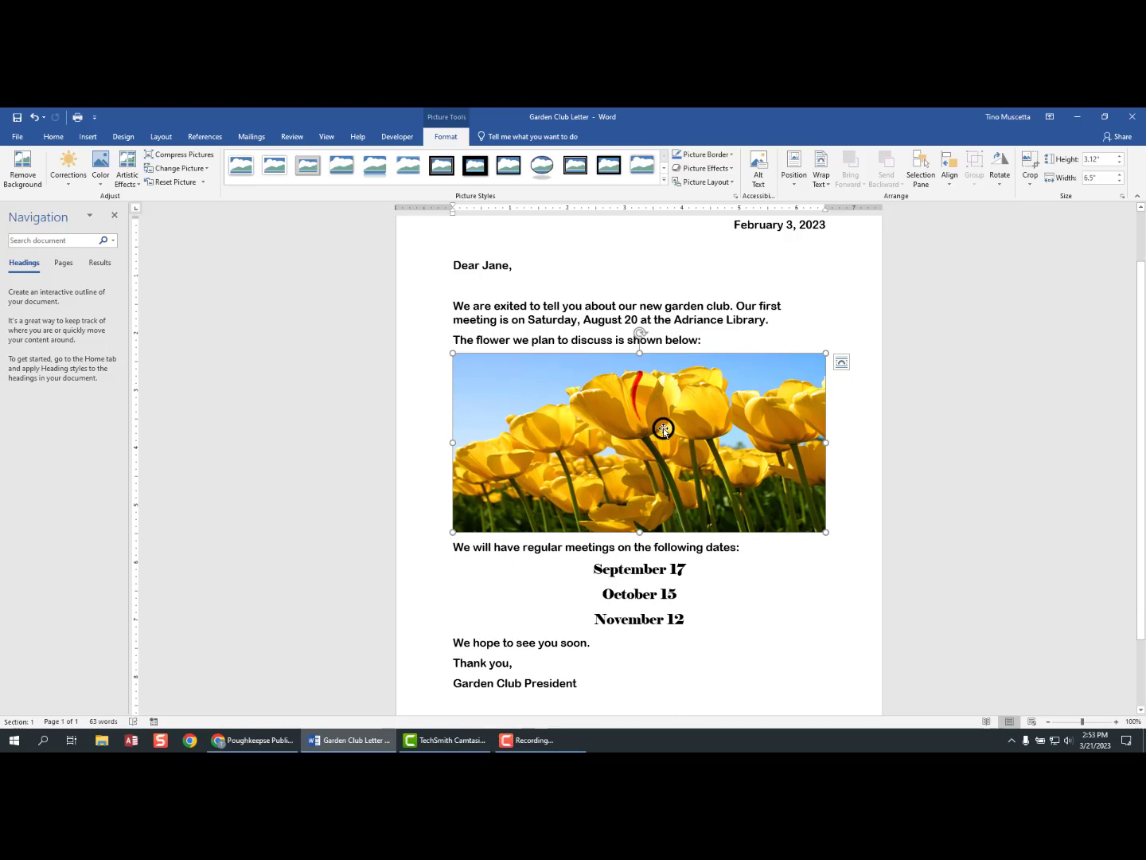
{"action": "left_click", "coordinate": [33, 117]}
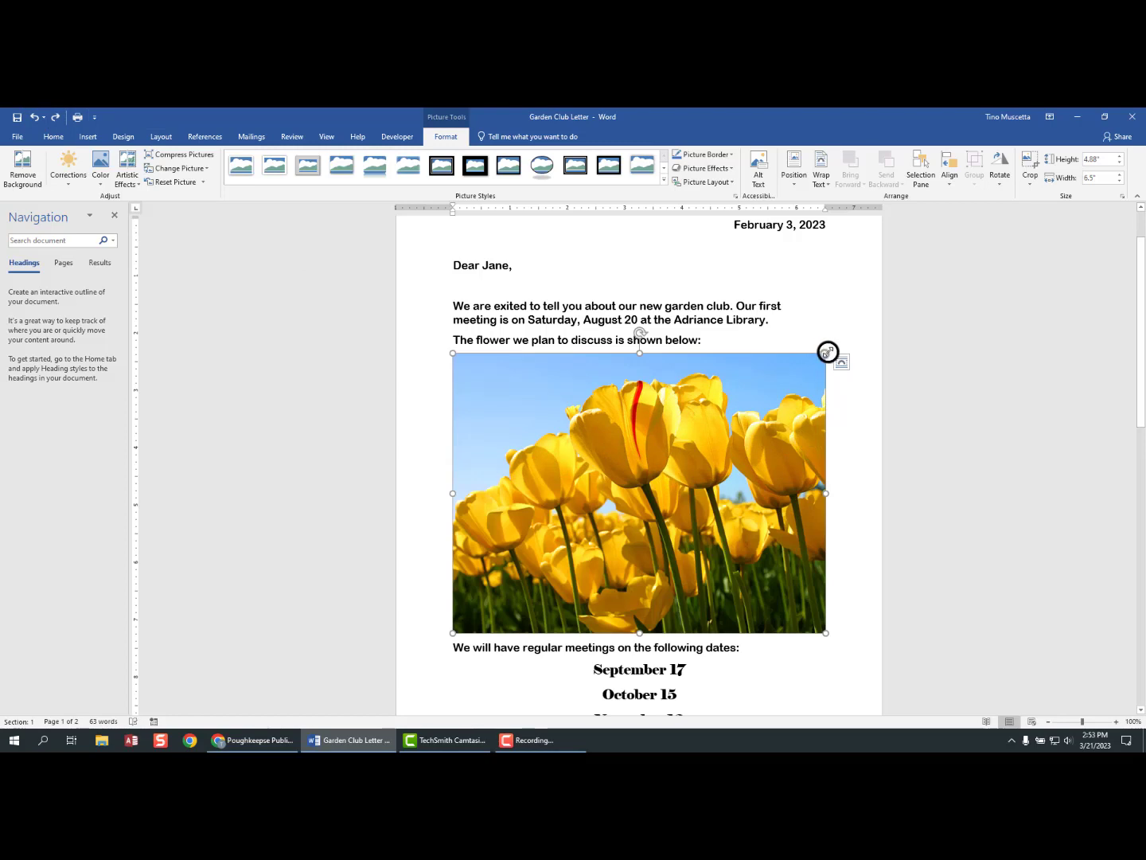
{"action": "left_click_drag", "start_coordinate": [828, 352], "coordinate": [671, 426]}
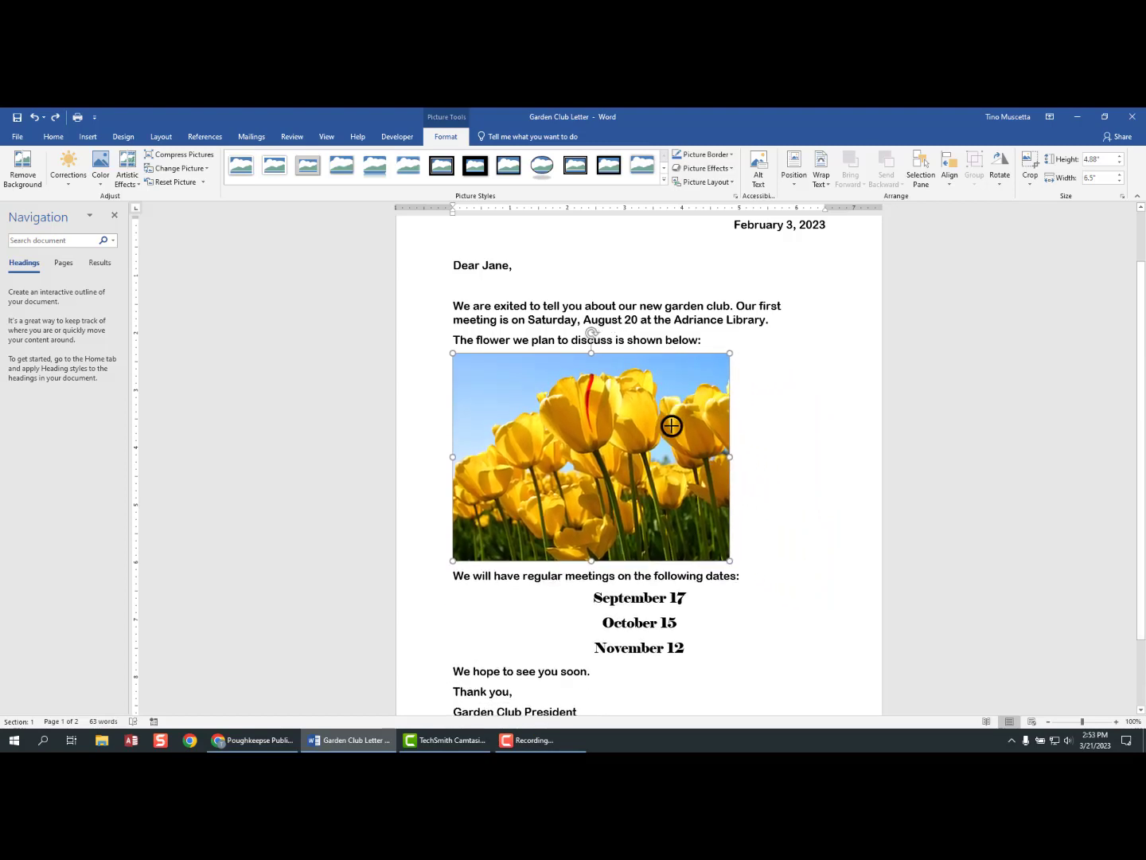
{"action": "scroll", "coordinate": [671, 427], "scroll_direction": "down", "scroll_amount": 2}
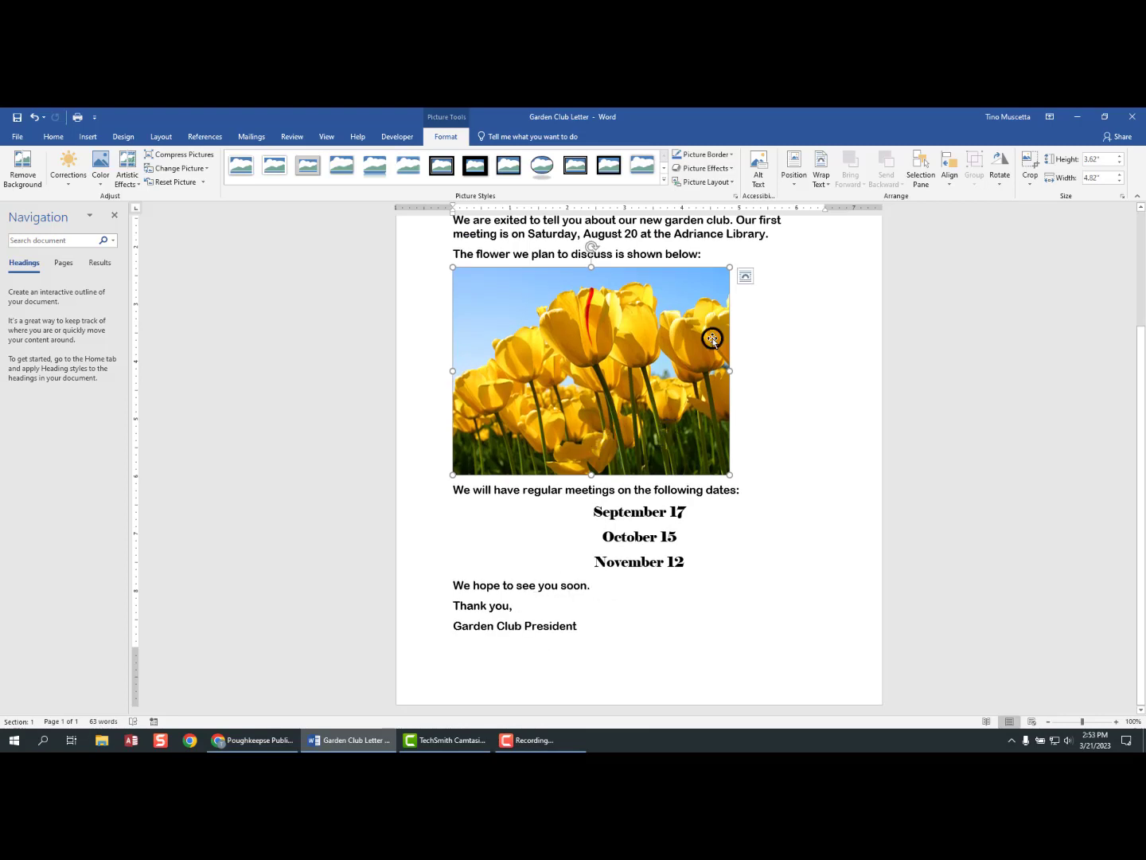
{"action": "left_click_drag", "start_coordinate": [729, 266], "coordinate": [712, 274]}
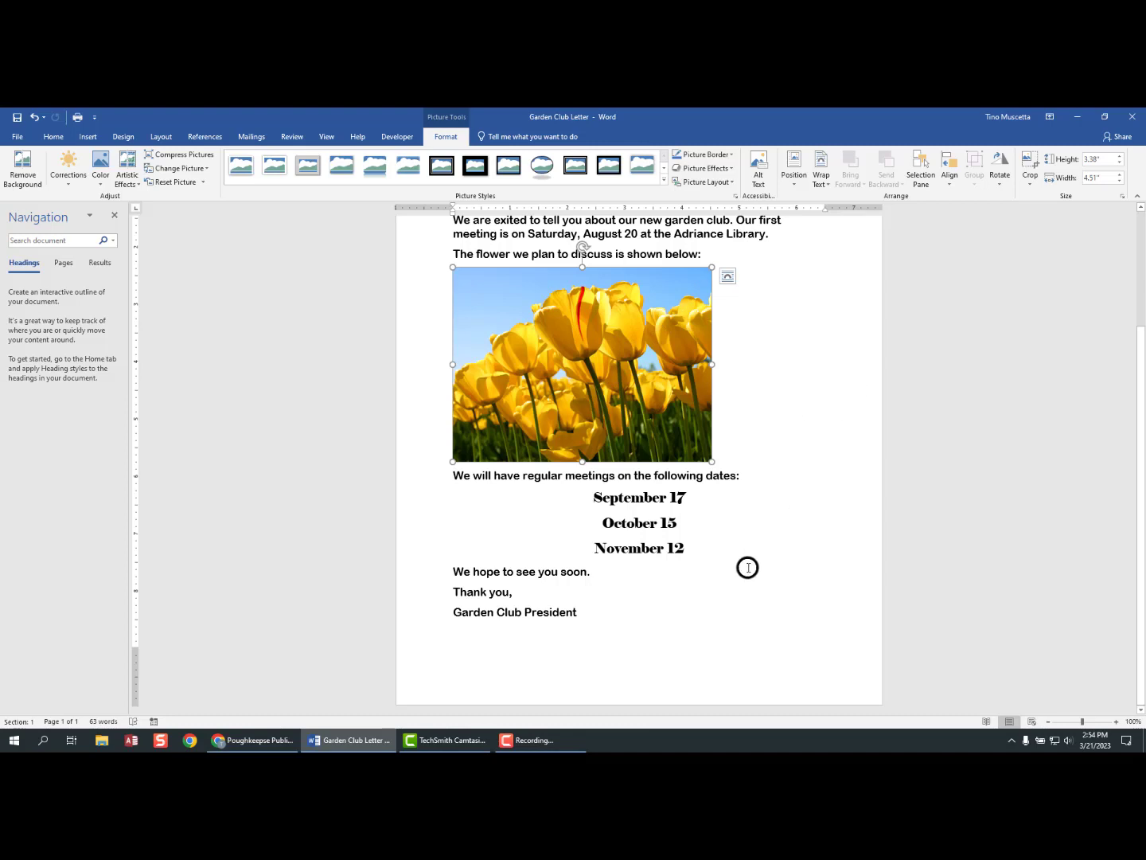
{"action": "scroll", "coordinate": [741, 571], "scroll_direction": "up", "scroll_amount": 5}
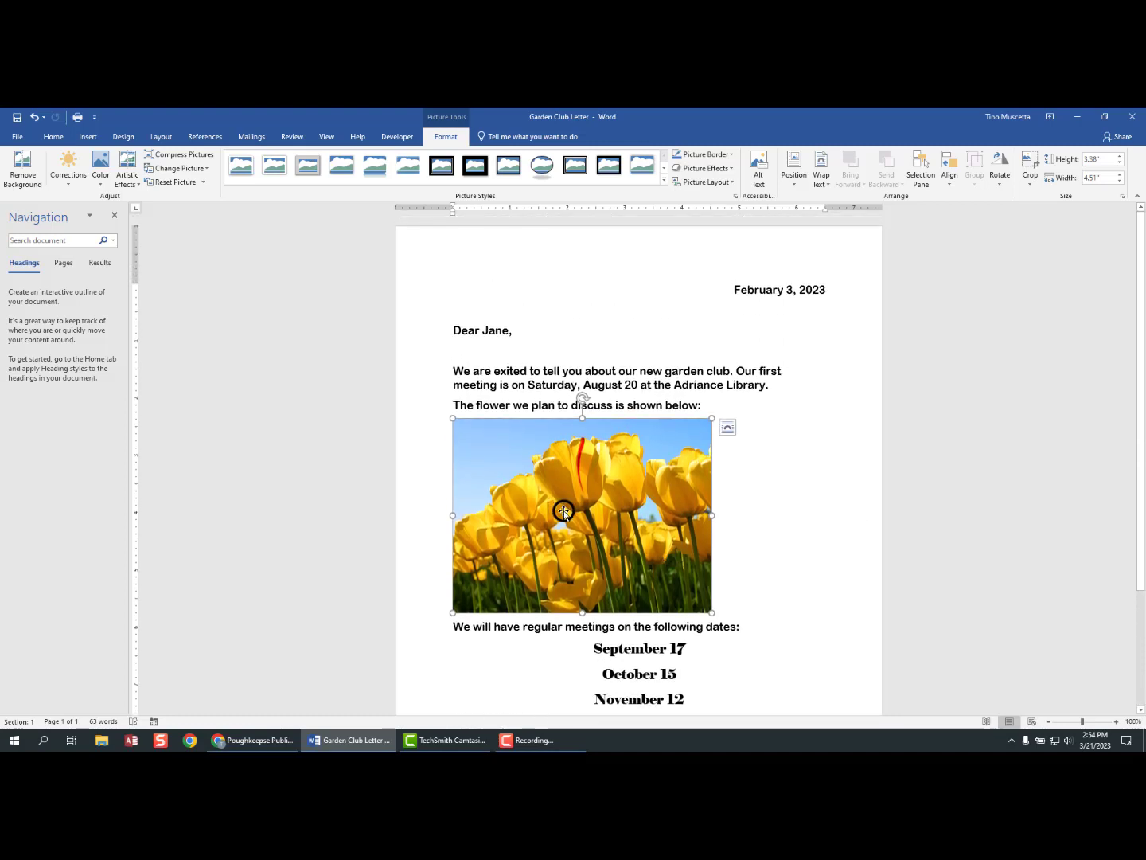
{"action": "scroll", "coordinate": [634, 486], "scroll_direction": "down", "scroll_amount": 4}
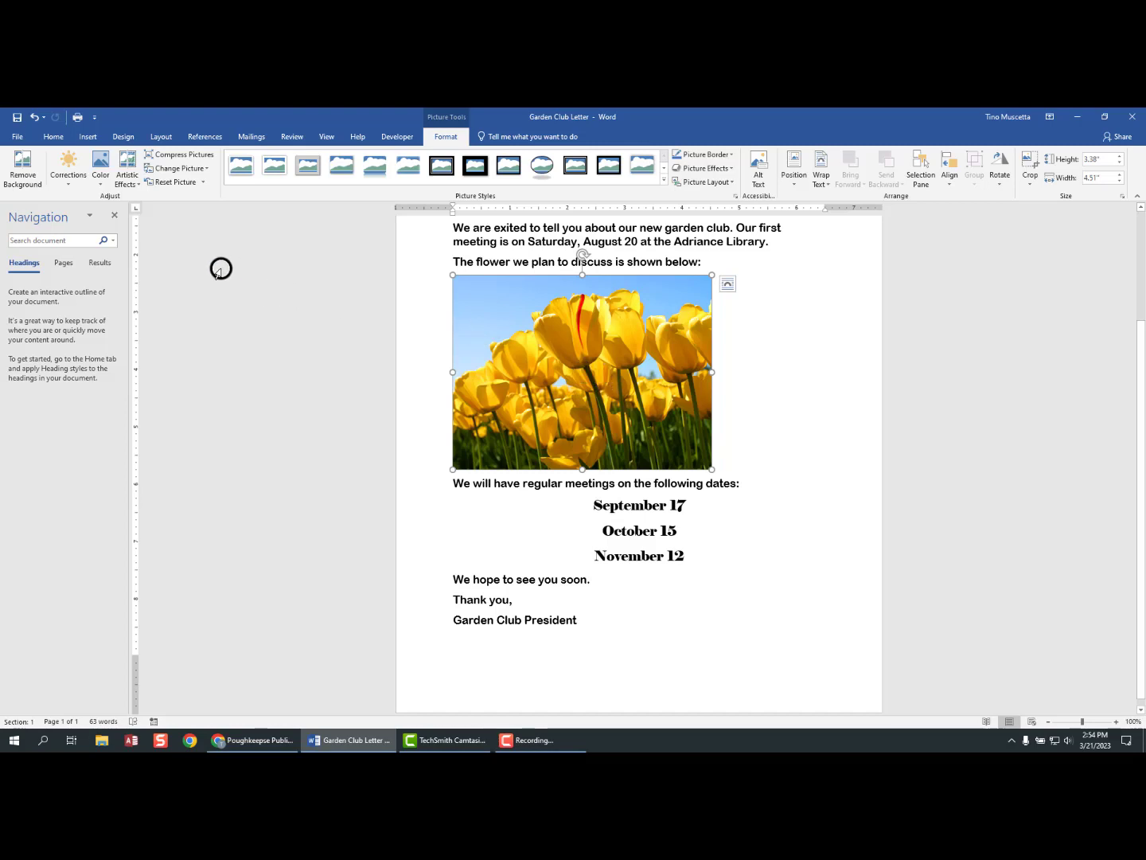
- Center-align the tulip picture from the Home tab and check the one-page layout
{"action": "left_click", "coordinate": [51, 137]}
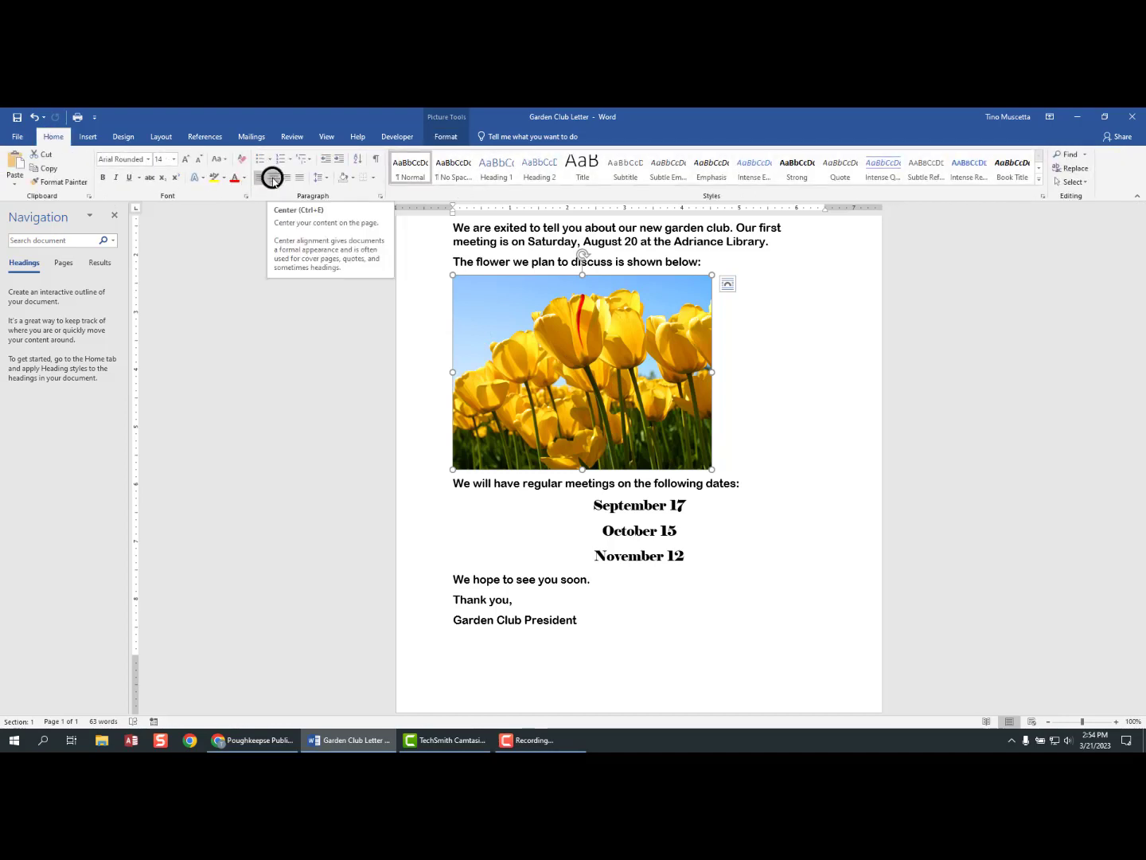
{"action": "left_click", "coordinate": [272, 178]}
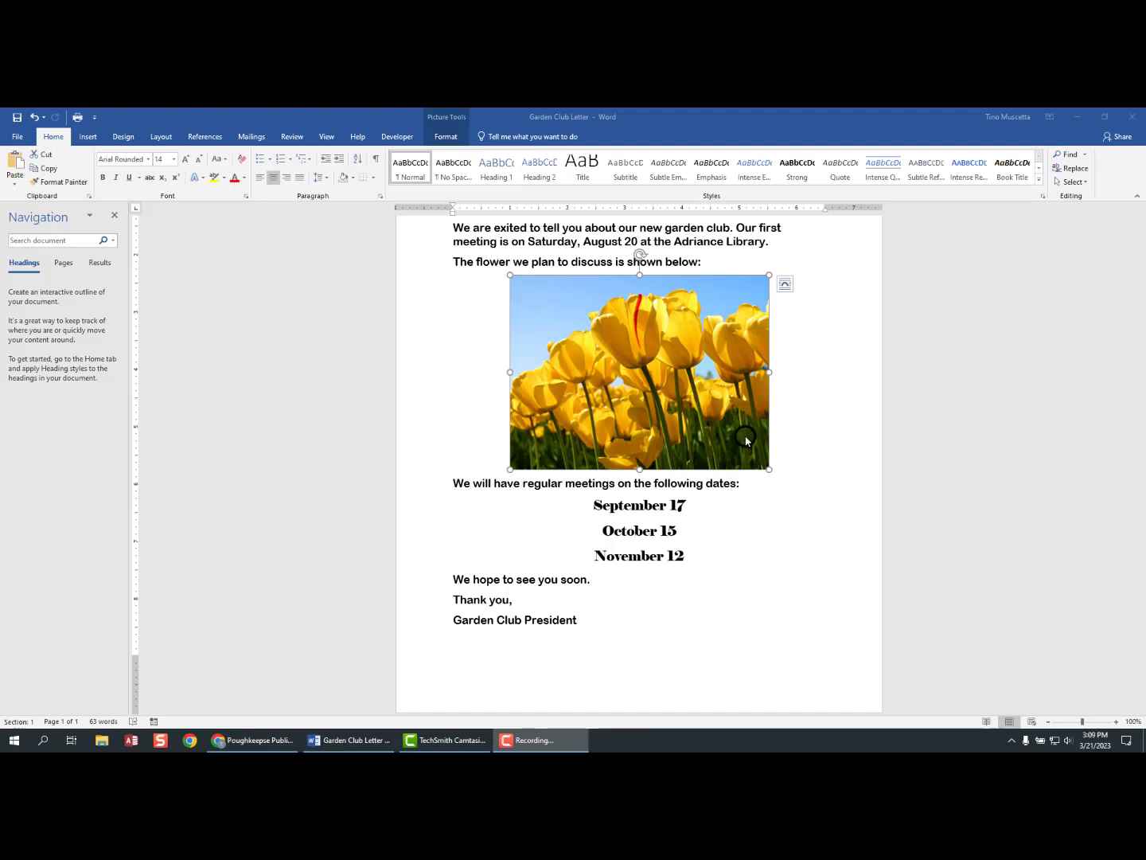
{"action": "scroll", "coordinate": [700, 441], "scroll_direction": "up", "scroll_amount": 3}
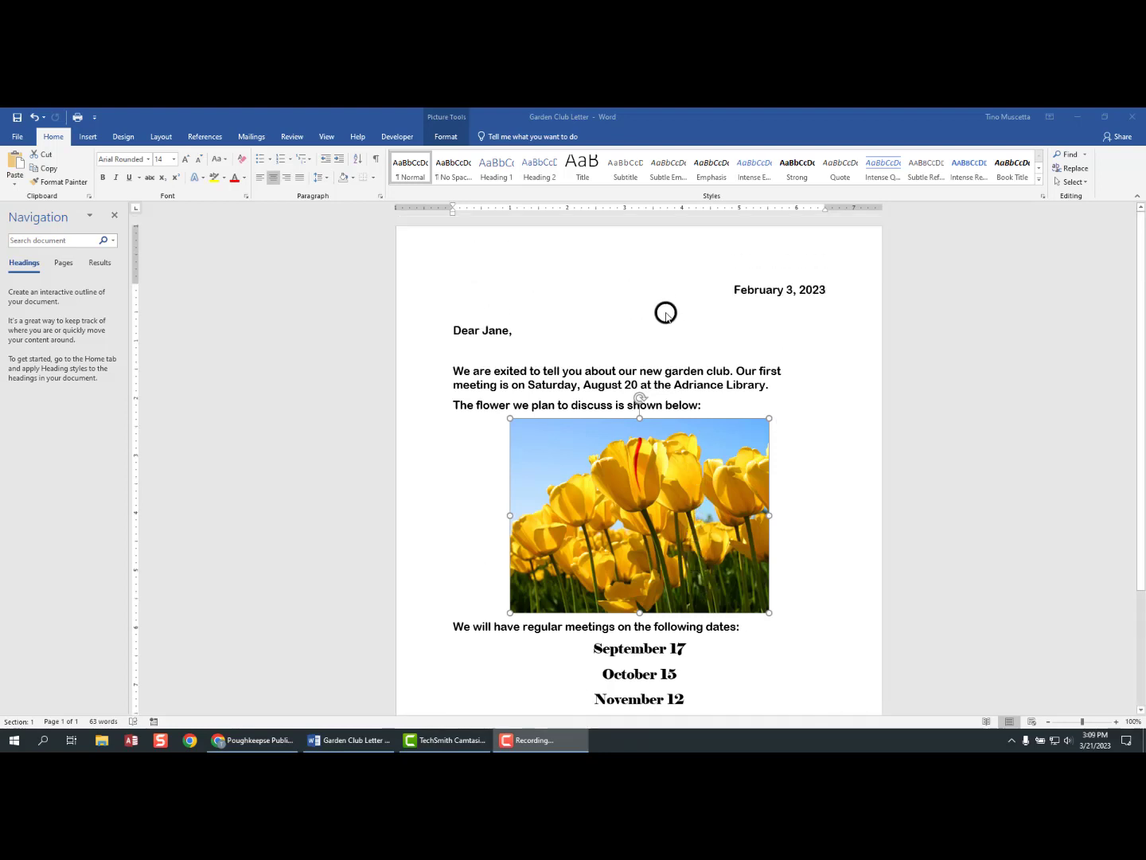
{"action": "scroll", "coordinate": [658, 406], "scroll_direction": "down", "scroll_amount": 3}
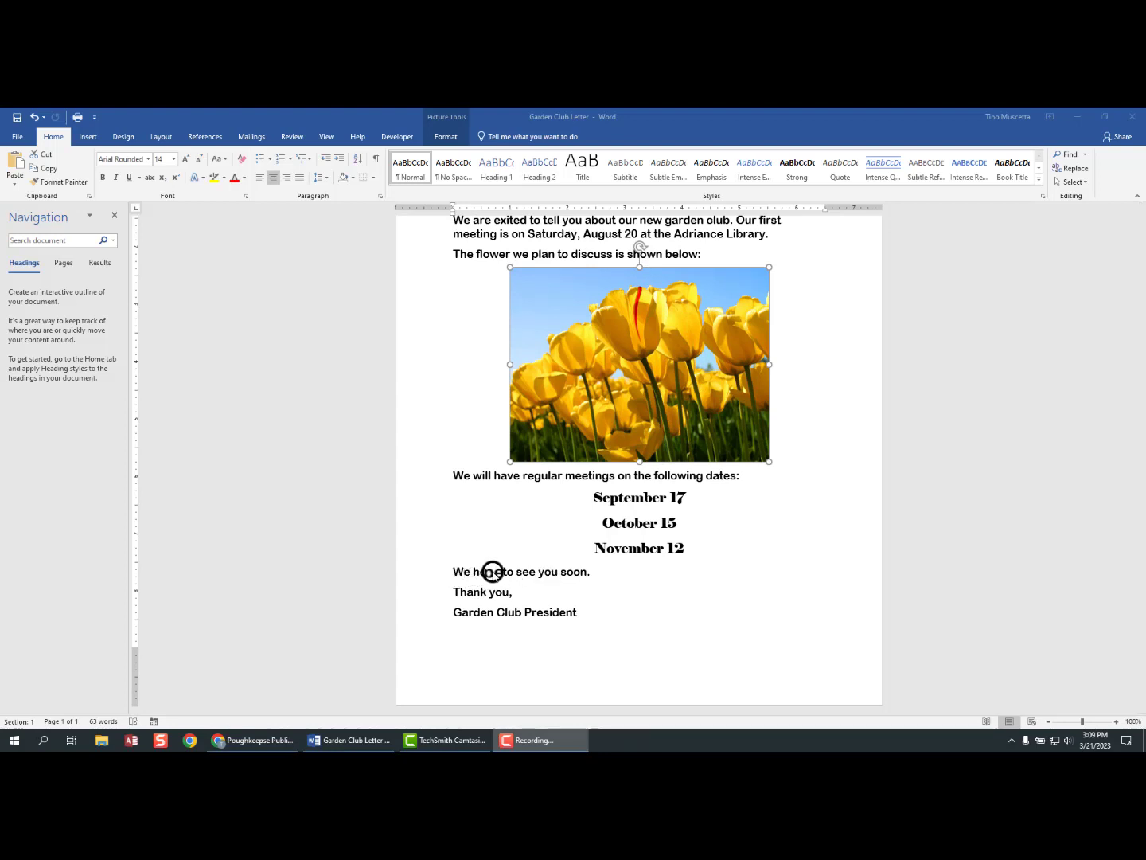
- Add a blank line after 'soon.' and a break after 'Thank you,' for signature space
{"action": "left_click", "coordinate": [598, 571]}
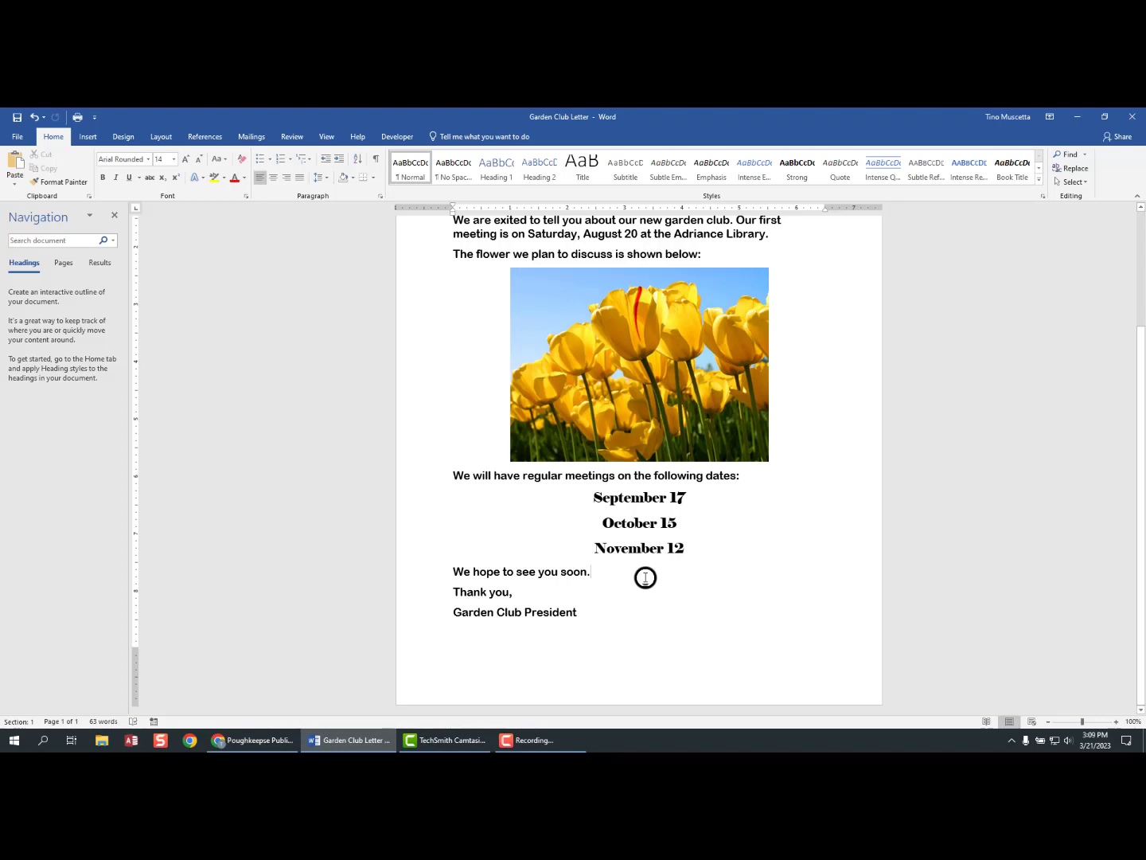
{"action": "key", "text": "Return"}
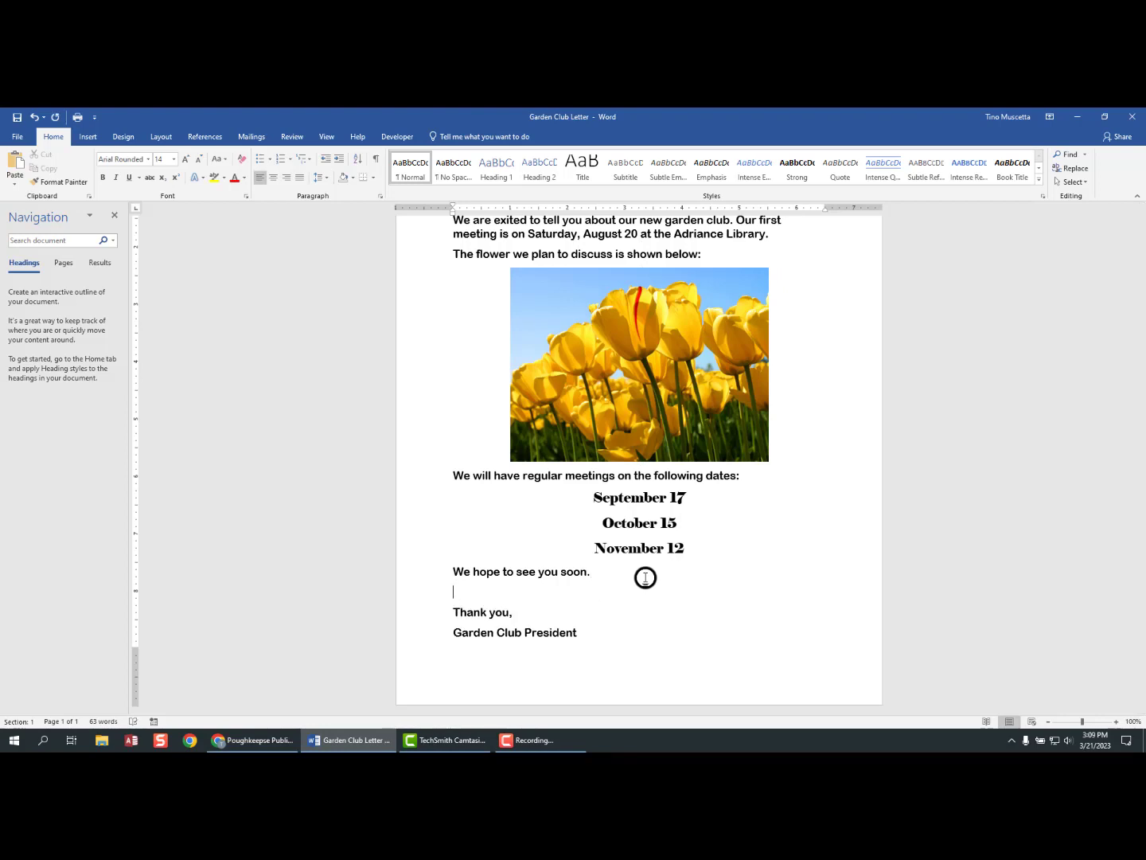
{"action": "left_click", "coordinate": [517, 613]}
{"action": "key", "text": "ctrl+Return"}
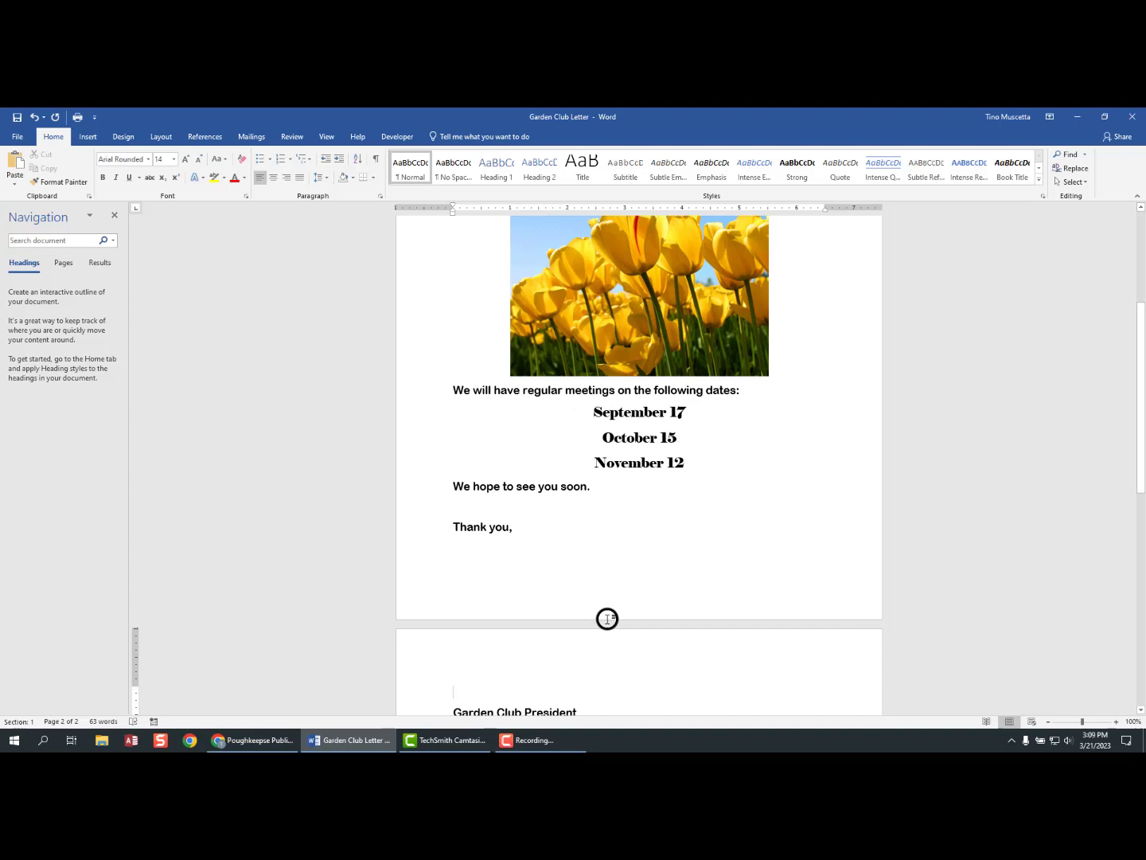
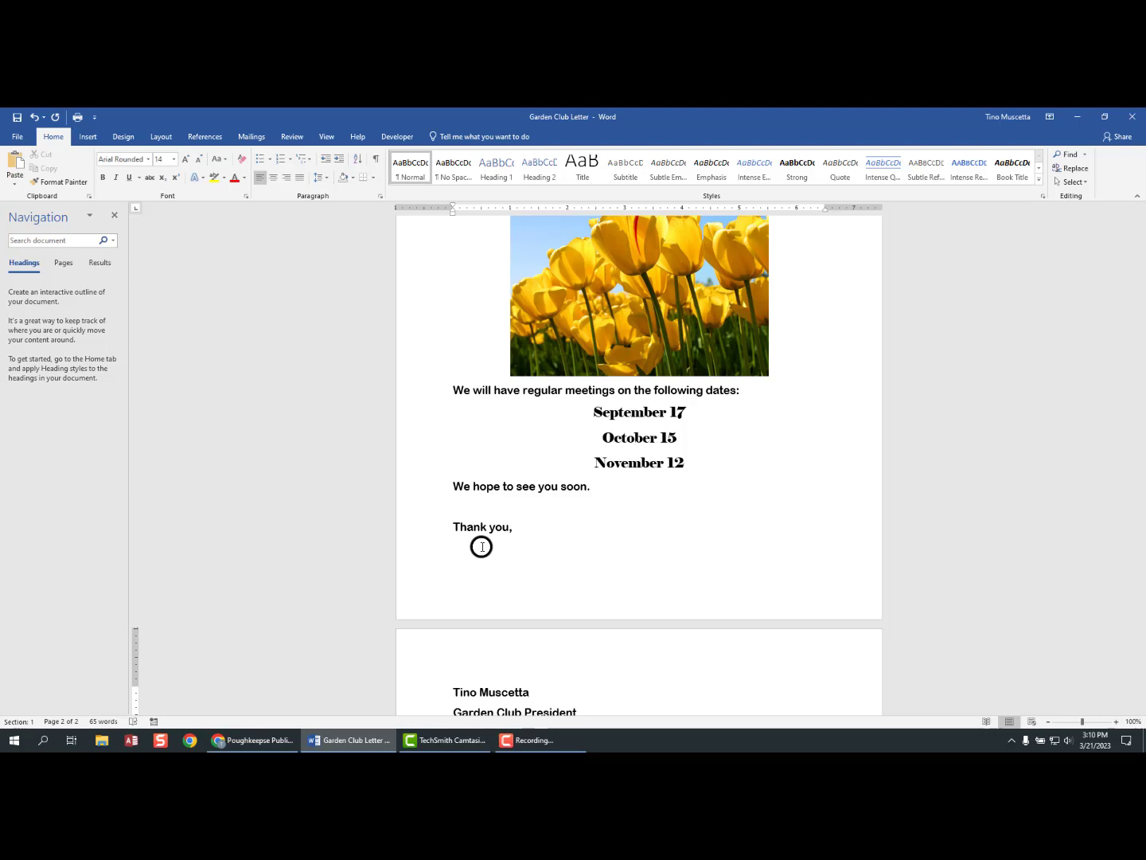
- Type the signer's full name above 'Garden Club President' and review both pages
{"action": "scroll", "coordinate": [620, 518], "scroll_direction": "down", "scroll_amount": 1}
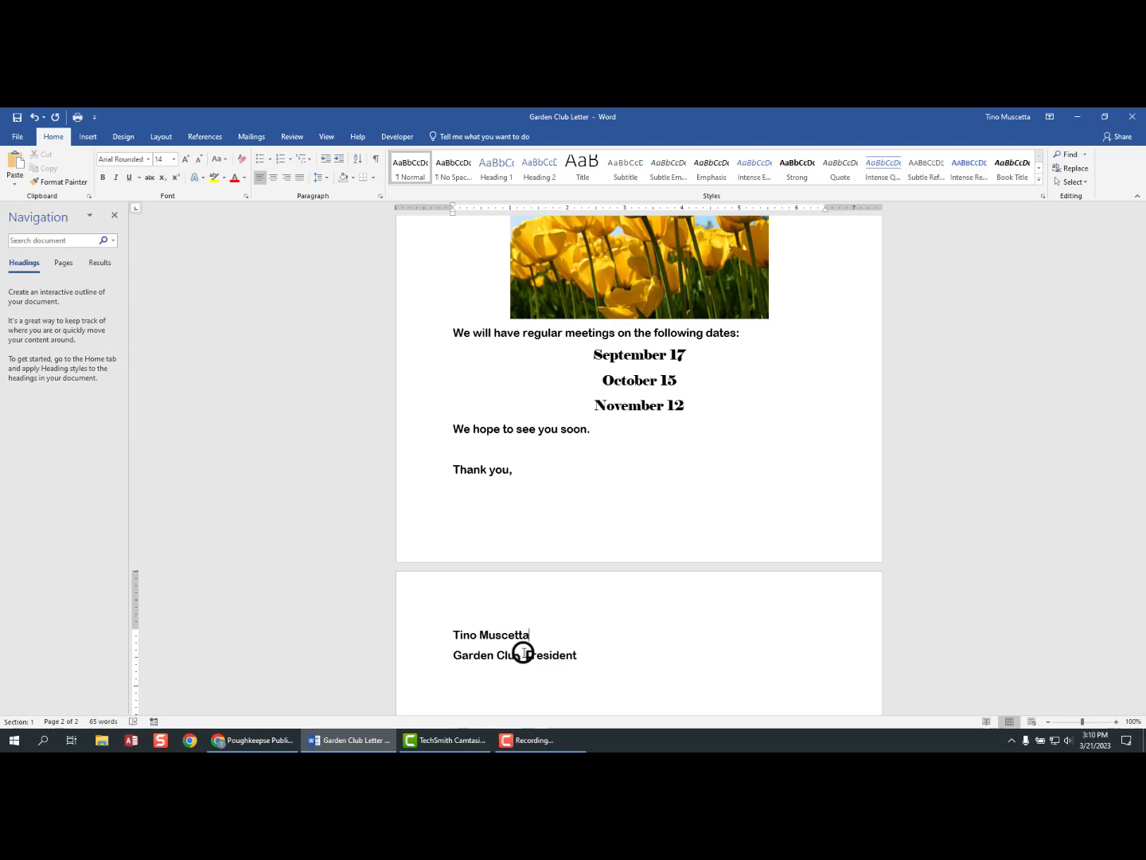
{"action": "scroll", "coordinate": [427, 614], "scroll_direction": "up", "scroll_amount": 6}
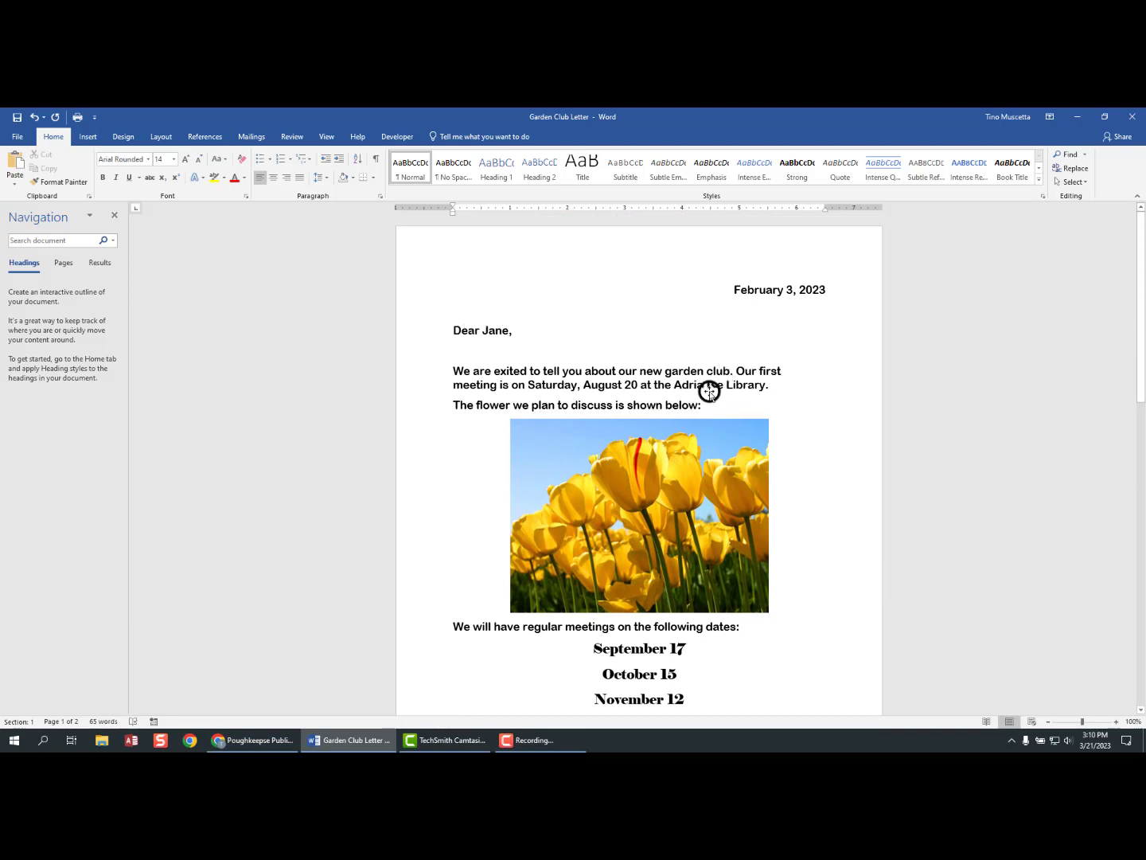
{"action": "scroll", "coordinate": [708, 389], "scroll_direction": "down", "scroll_amount": 5}
{"action": "scroll", "coordinate": [699, 402], "scroll_direction": "down", "scroll_amount": 4}
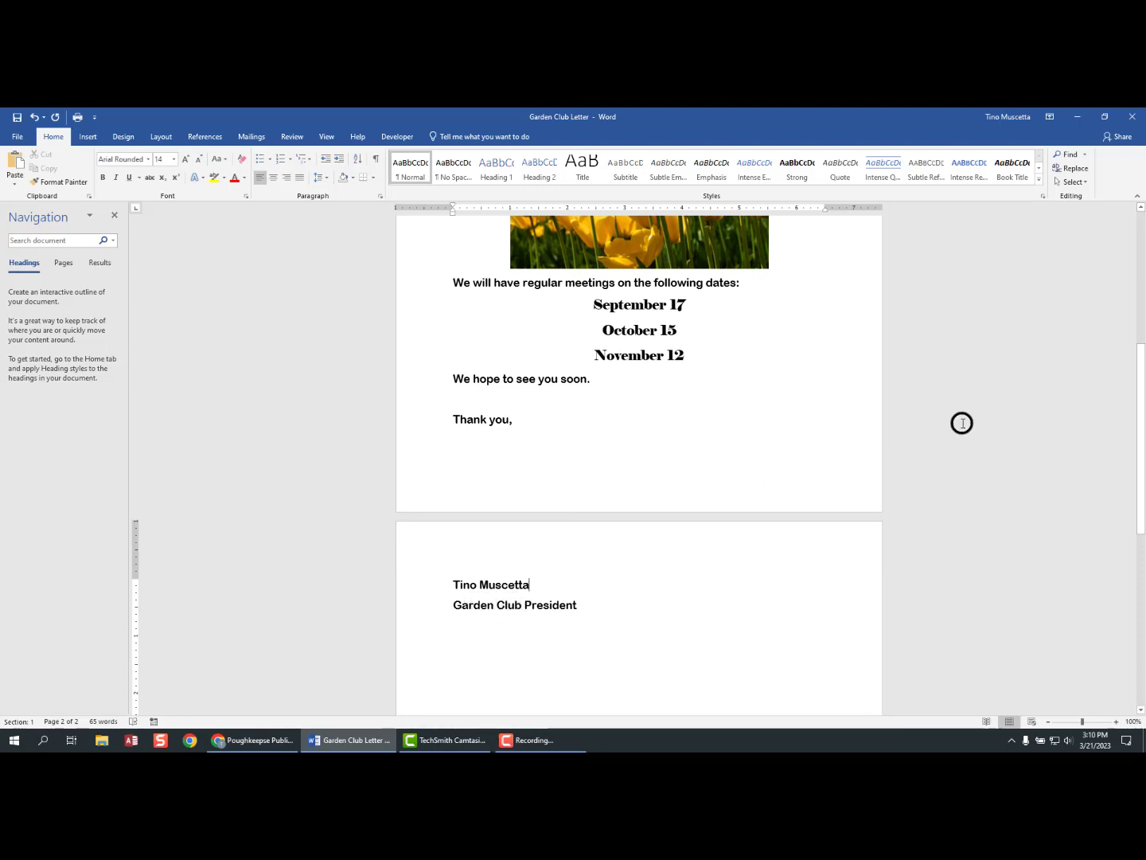
{"action": "left_click_drag", "start_coordinate": [1141, 440], "coordinate": [1138, 315]}
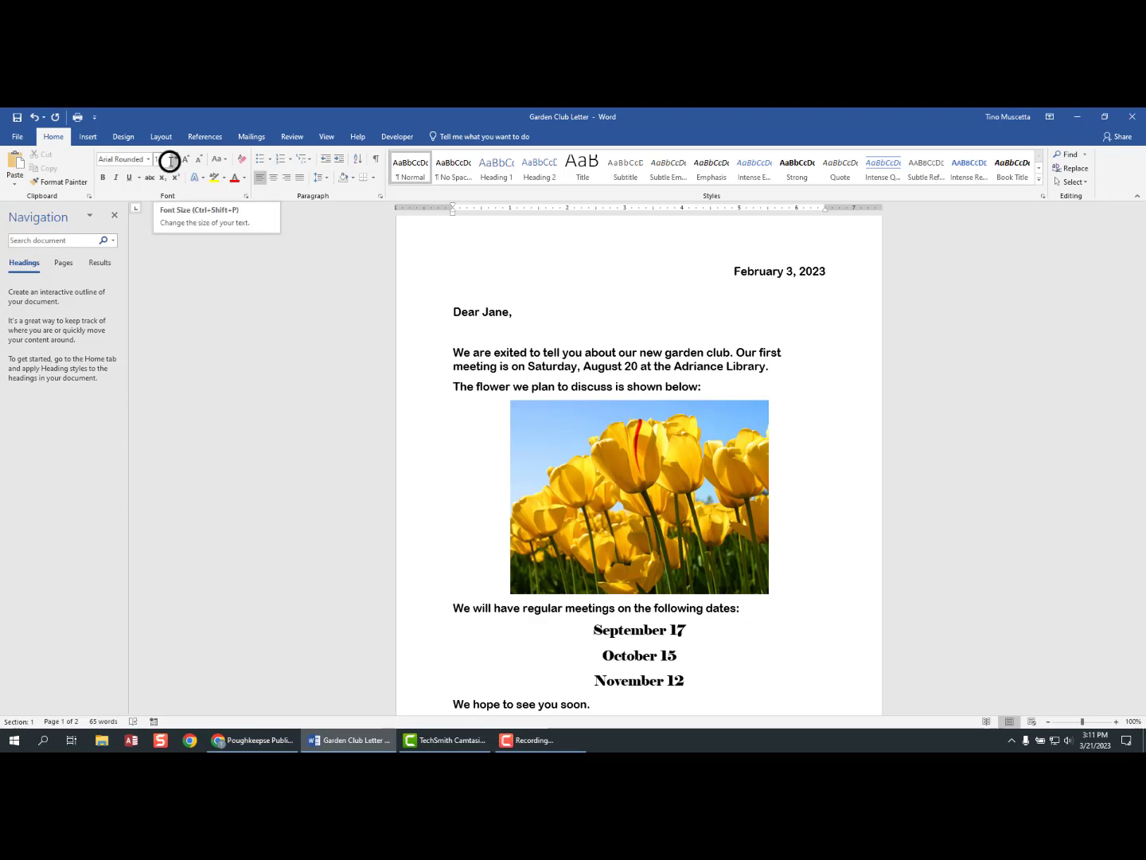
{"action": "left_click", "coordinate": [173, 160]}
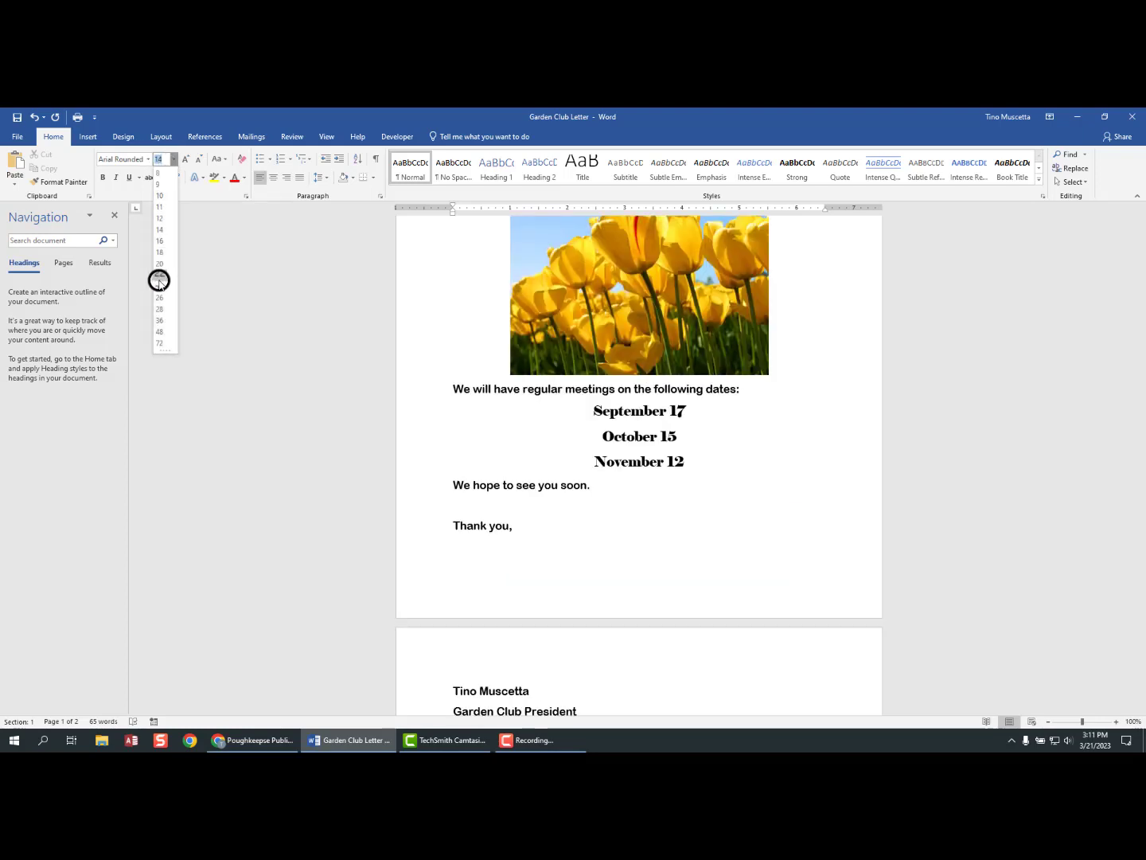
{"action": "left_click", "coordinate": [174, 157]}
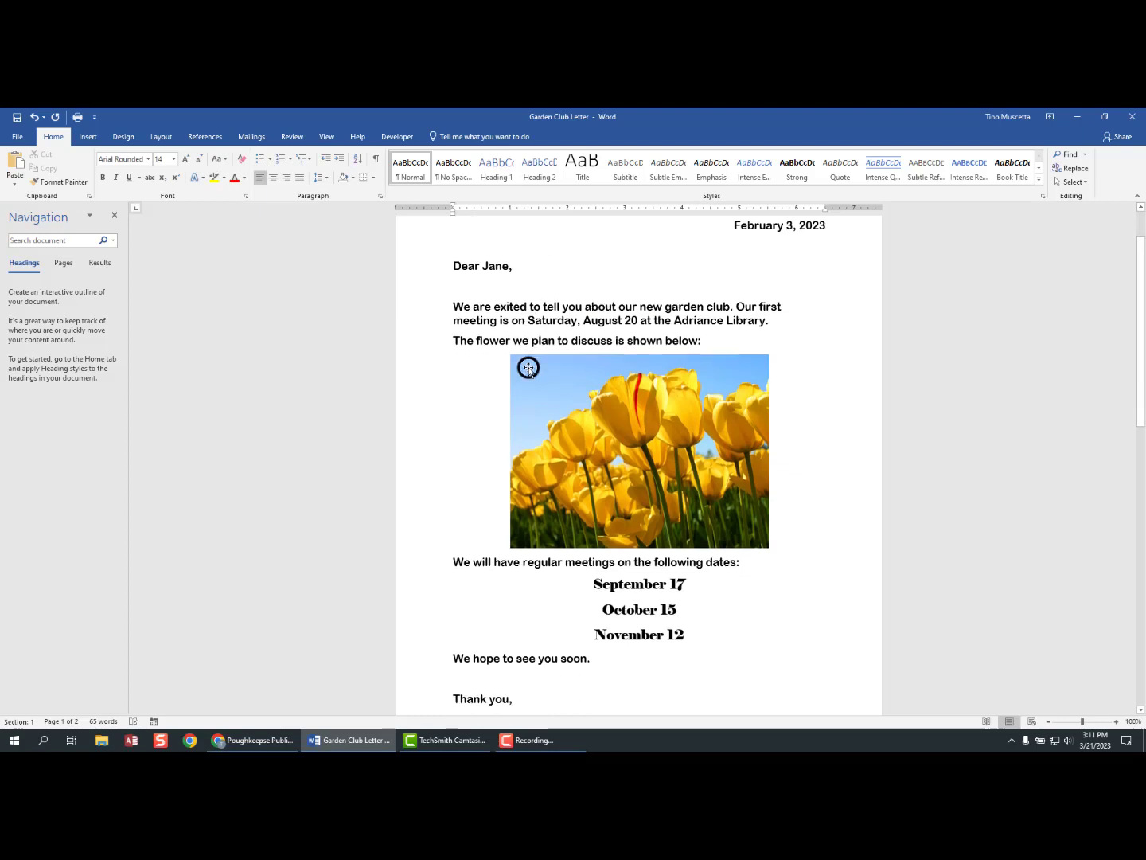
{"action": "scroll", "coordinate": [529, 366], "scroll_direction": "down", "scroll_amount": 3}
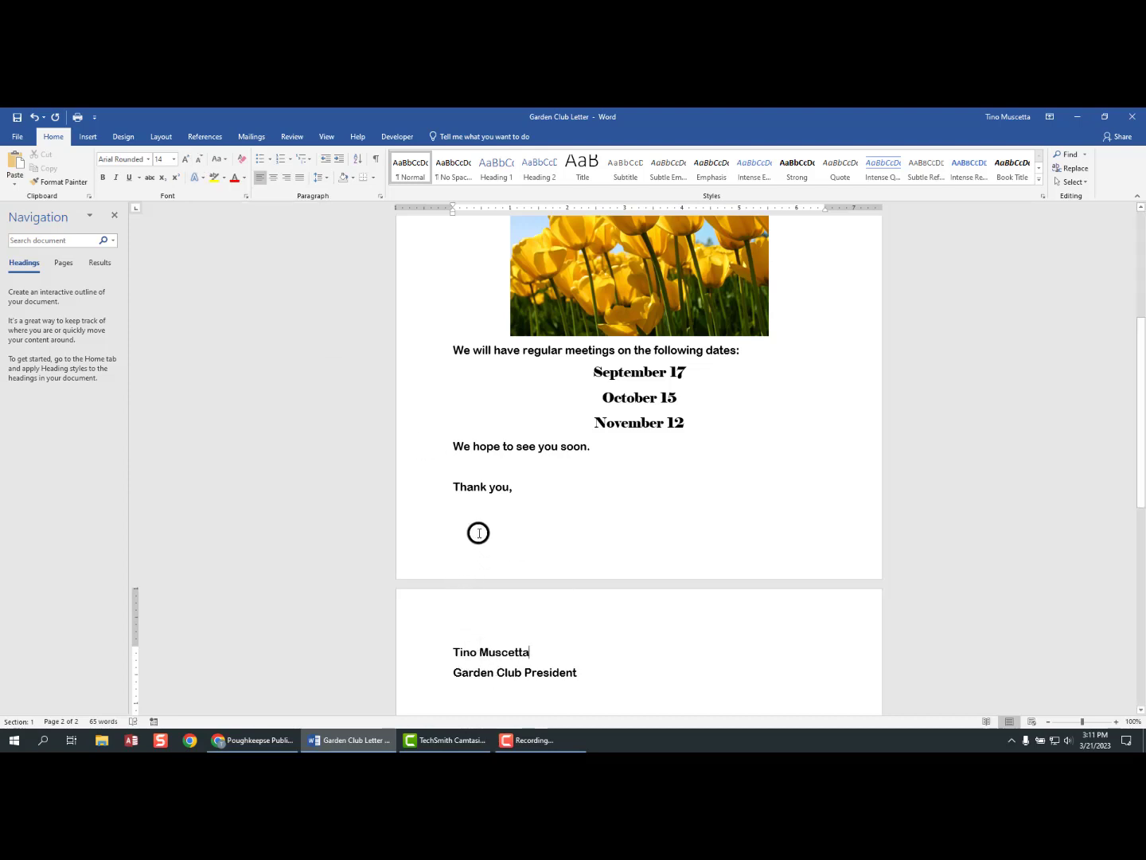
{"action": "left_click", "coordinate": [484, 494]}
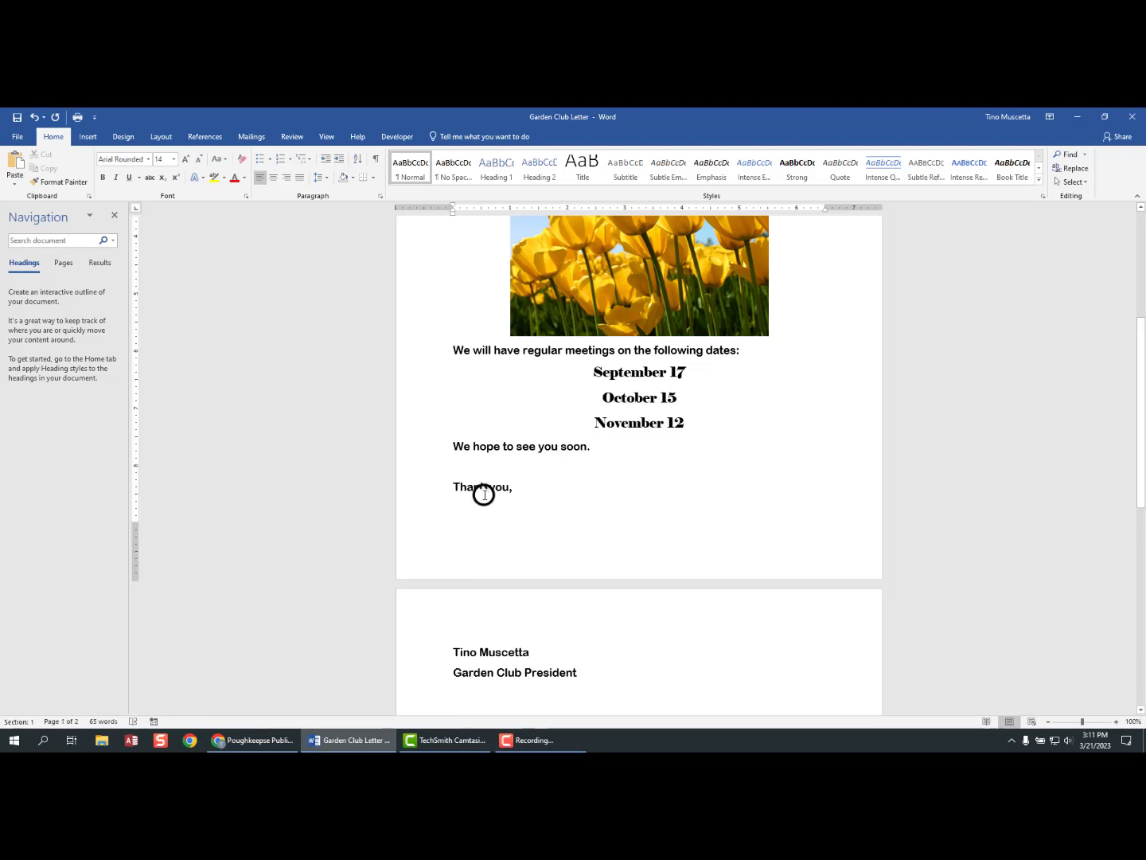
{"action": "key", "text": "ctrl+a"}
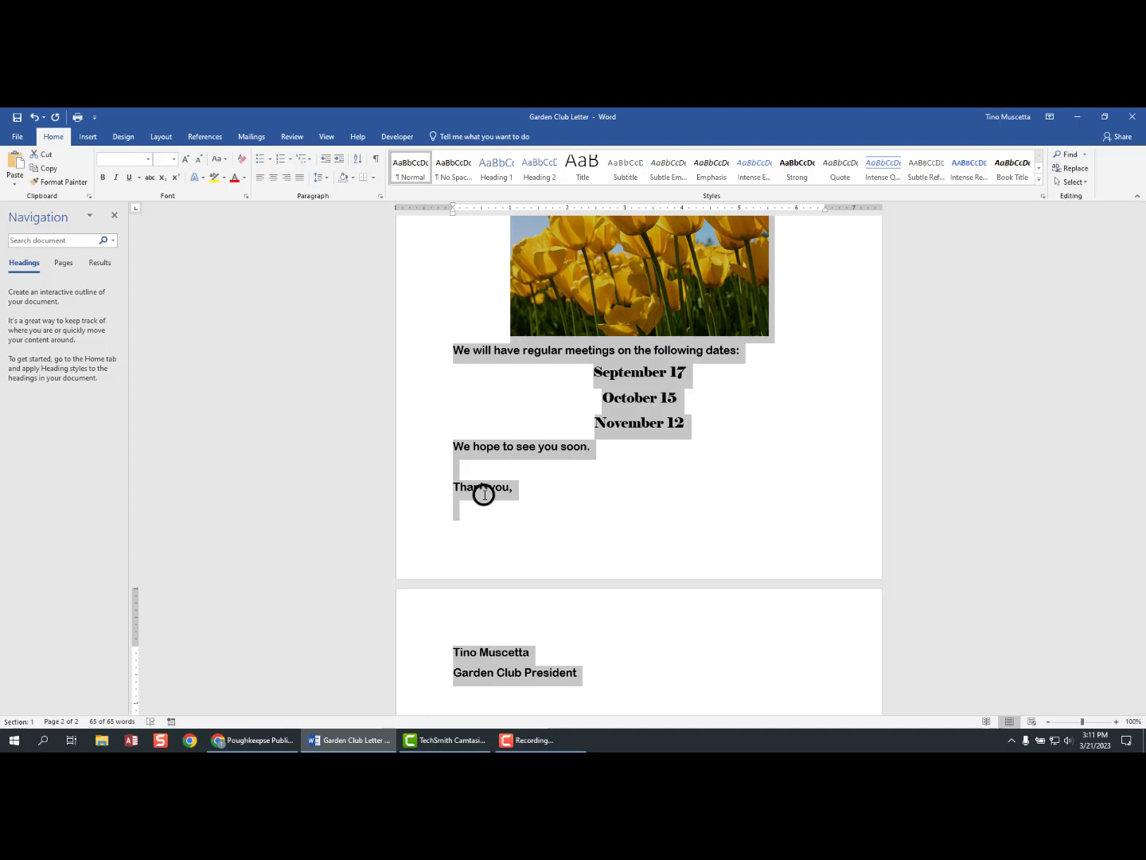
{"action": "left_click", "coordinate": [200, 160]}
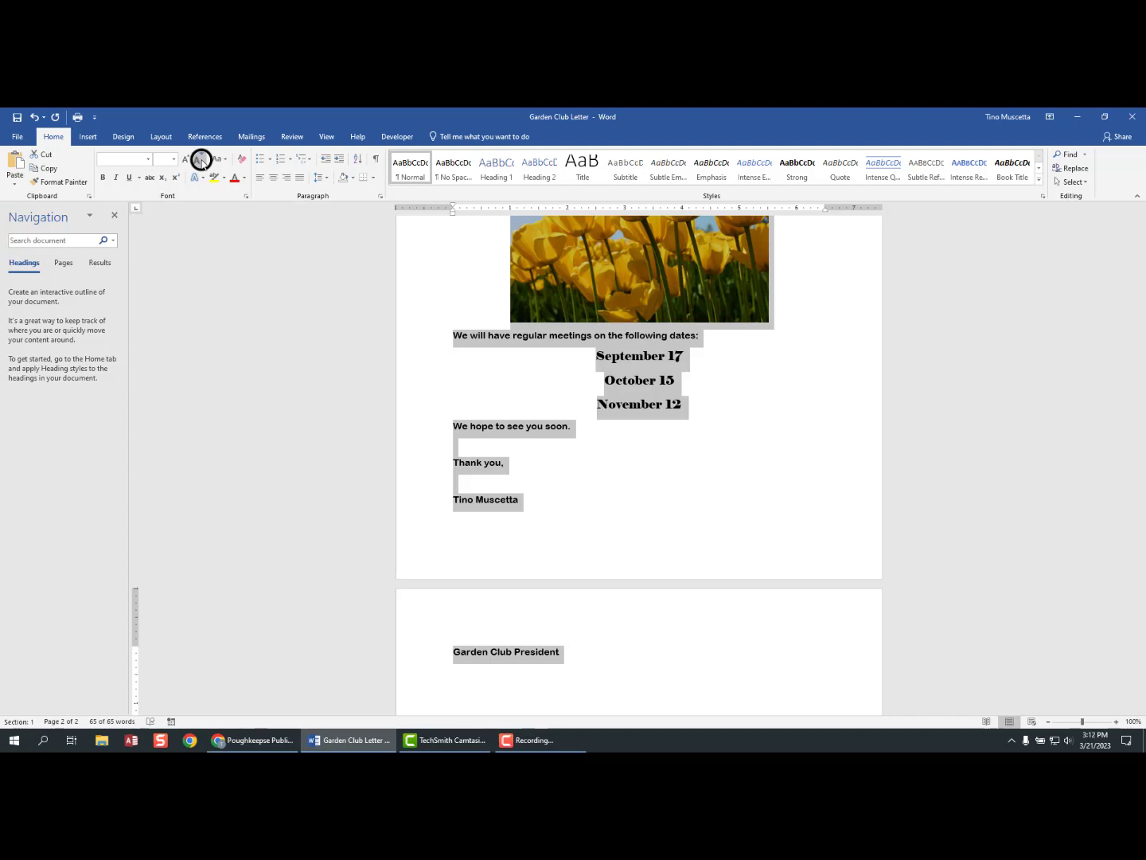
{"action": "left_click", "coordinate": [201, 159]}
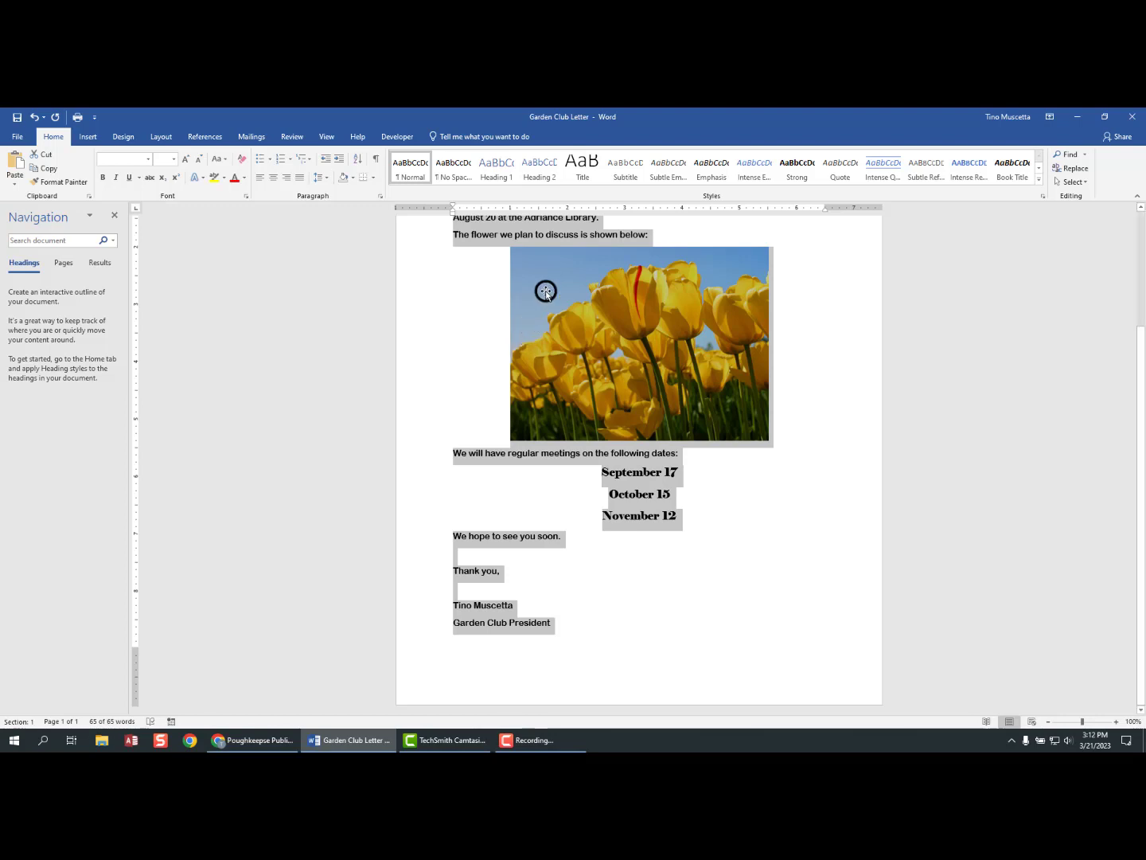
{"action": "scroll", "coordinate": [560, 277], "scroll_direction": "up", "scroll_amount": 3}
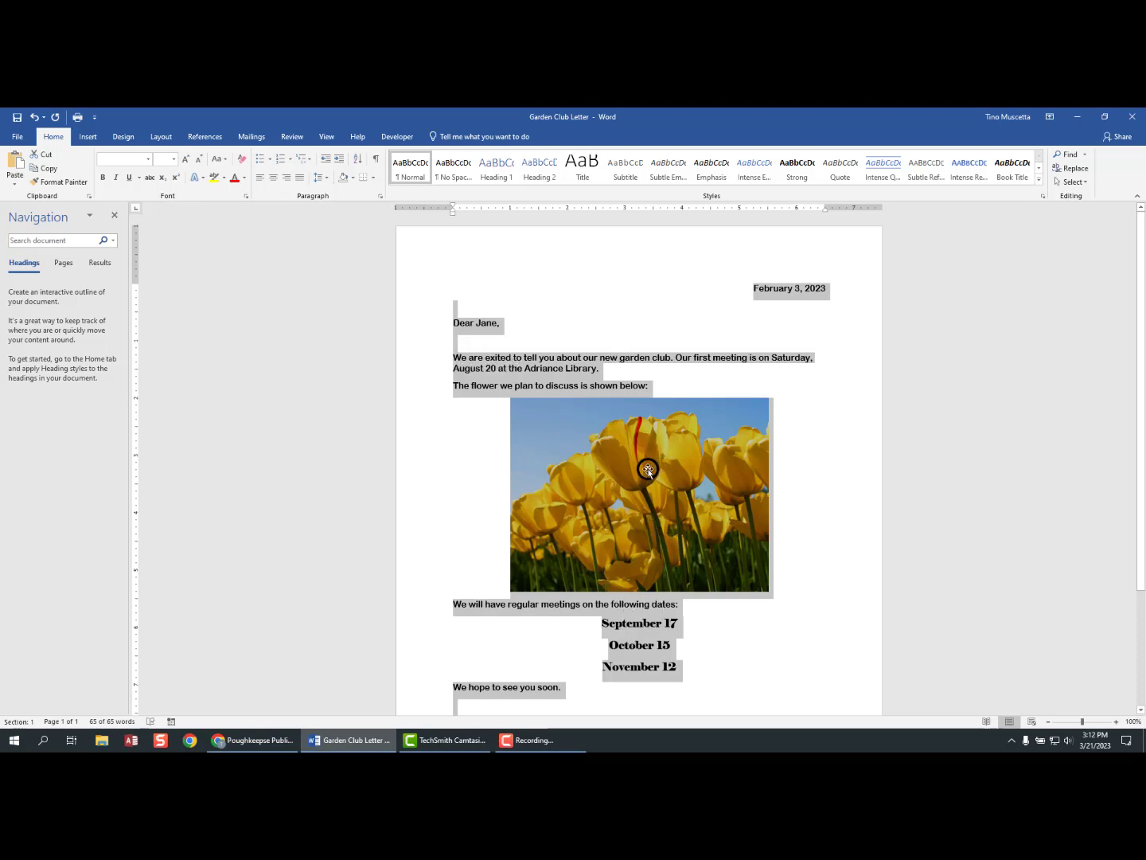
{"action": "scroll", "coordinate": [732, 391], "scroll_direction": "down", "scroll_amount": 3}
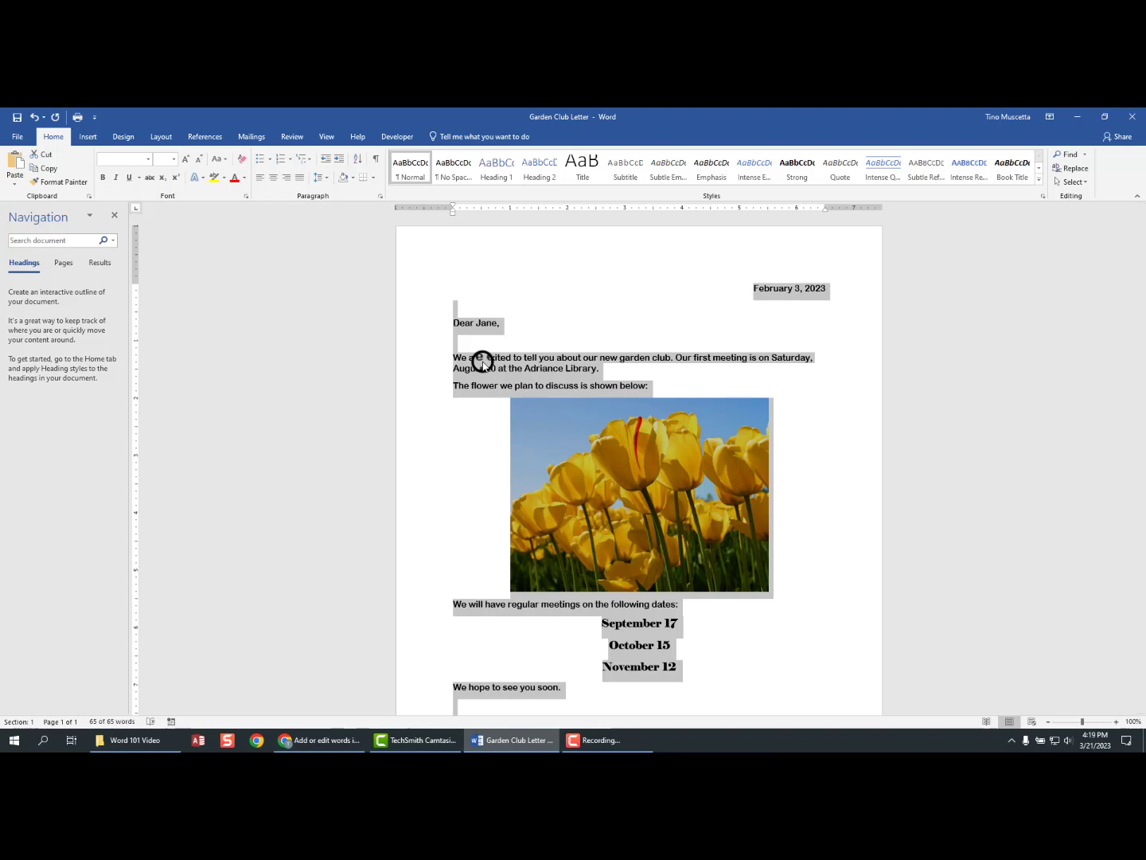
- Click in the body text to deselect everything and scroll to the signature lines
{"action": "left_click", "coordinate": [551, 373]}
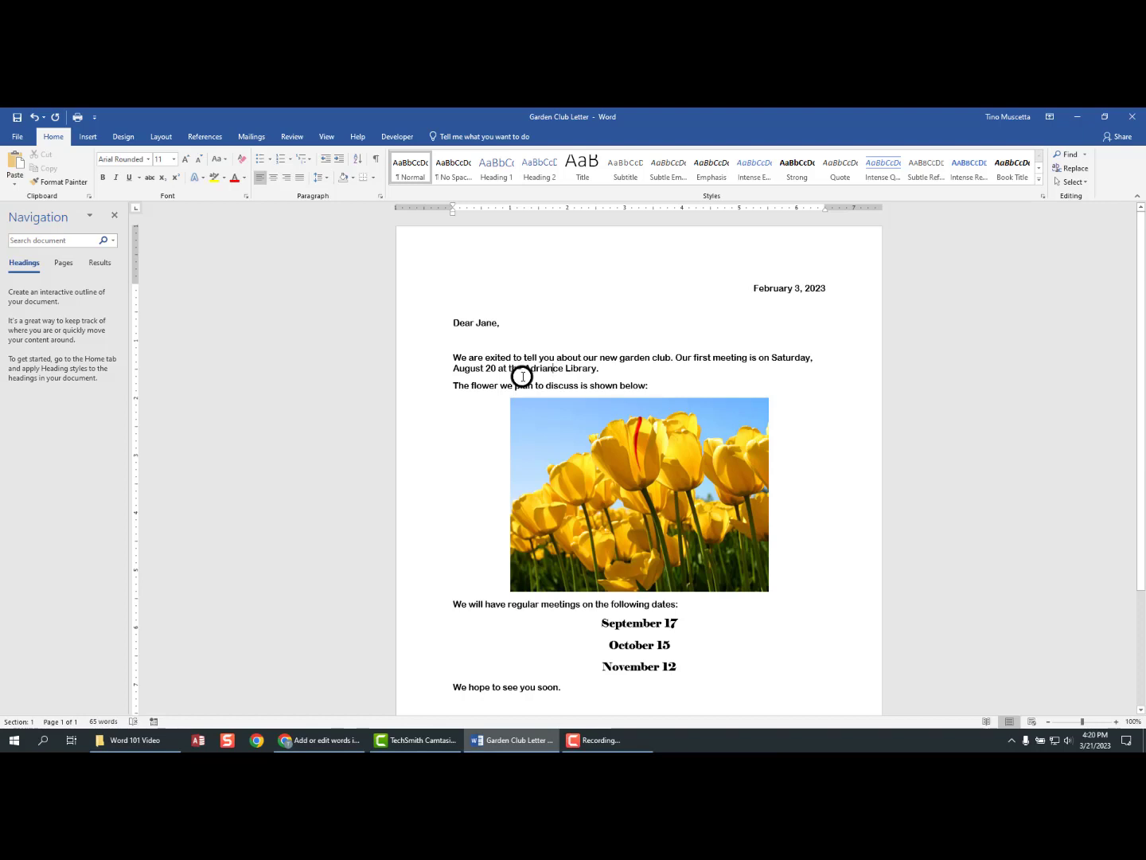
{"action": "scroll", "coordinate": [522, 374], "scroll_direction": "down", "scroll_amount": 3}
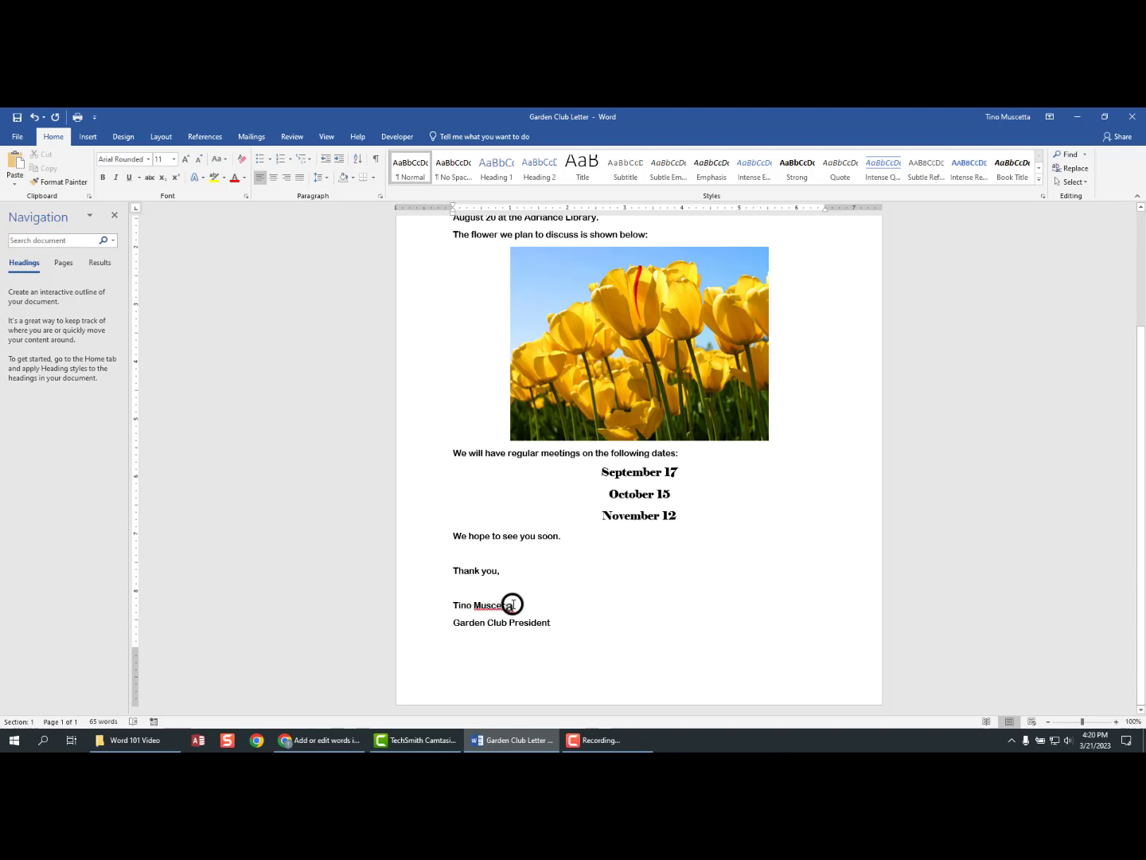
{"action": "scroll", "coordinate": [512, 589], "scroll_direction": "up", "scroll_amount": 4}
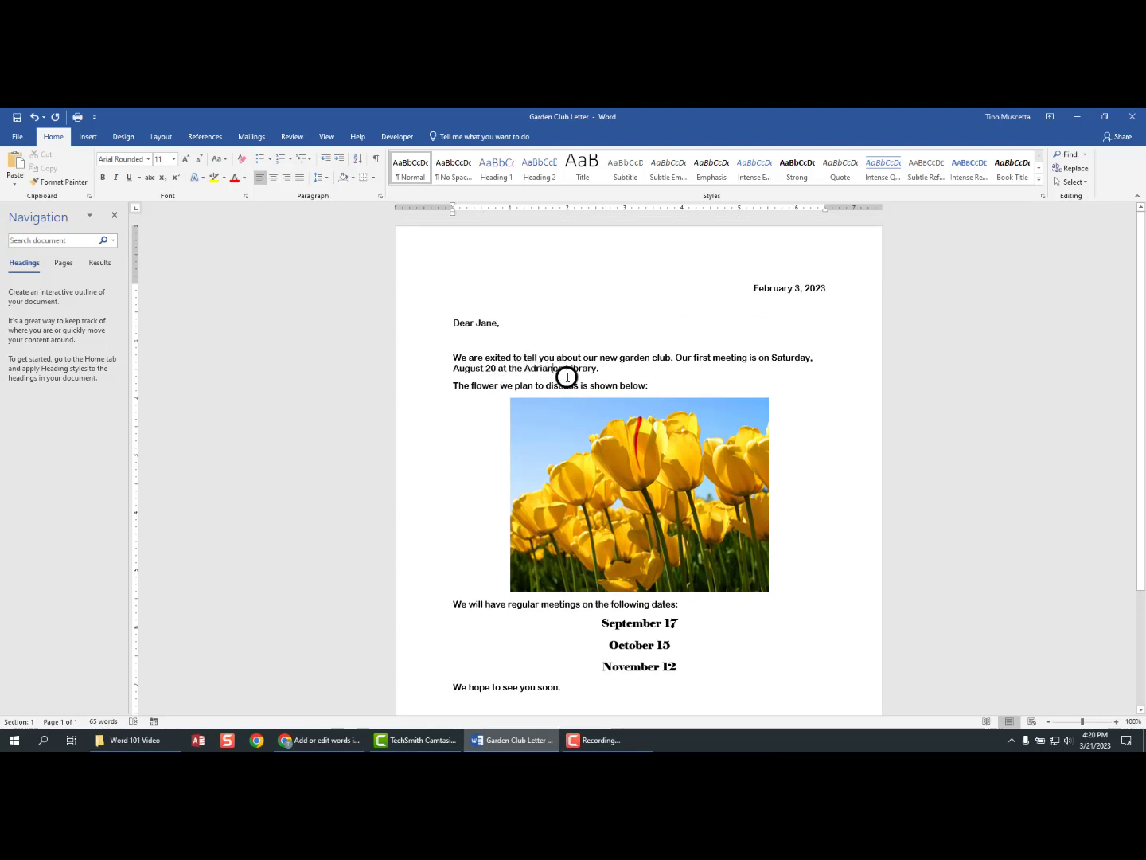
{"action": "scroll", "coordinate": [566, 392], "scroll_direction": "down", "scroll_amount": 3}
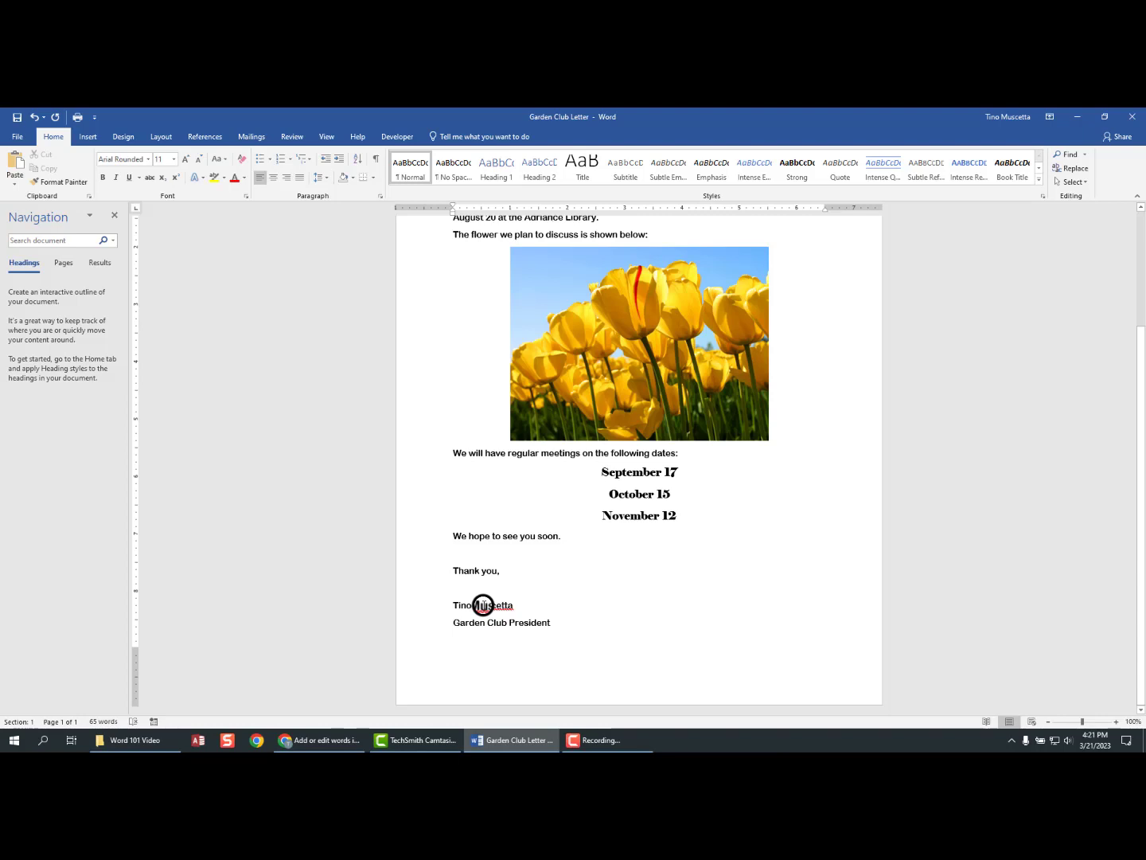
- Add the red-underlined surname in the signature to the dictionary via its right-click menu
{"action": "right_click", "coordinate": [483, 605]}
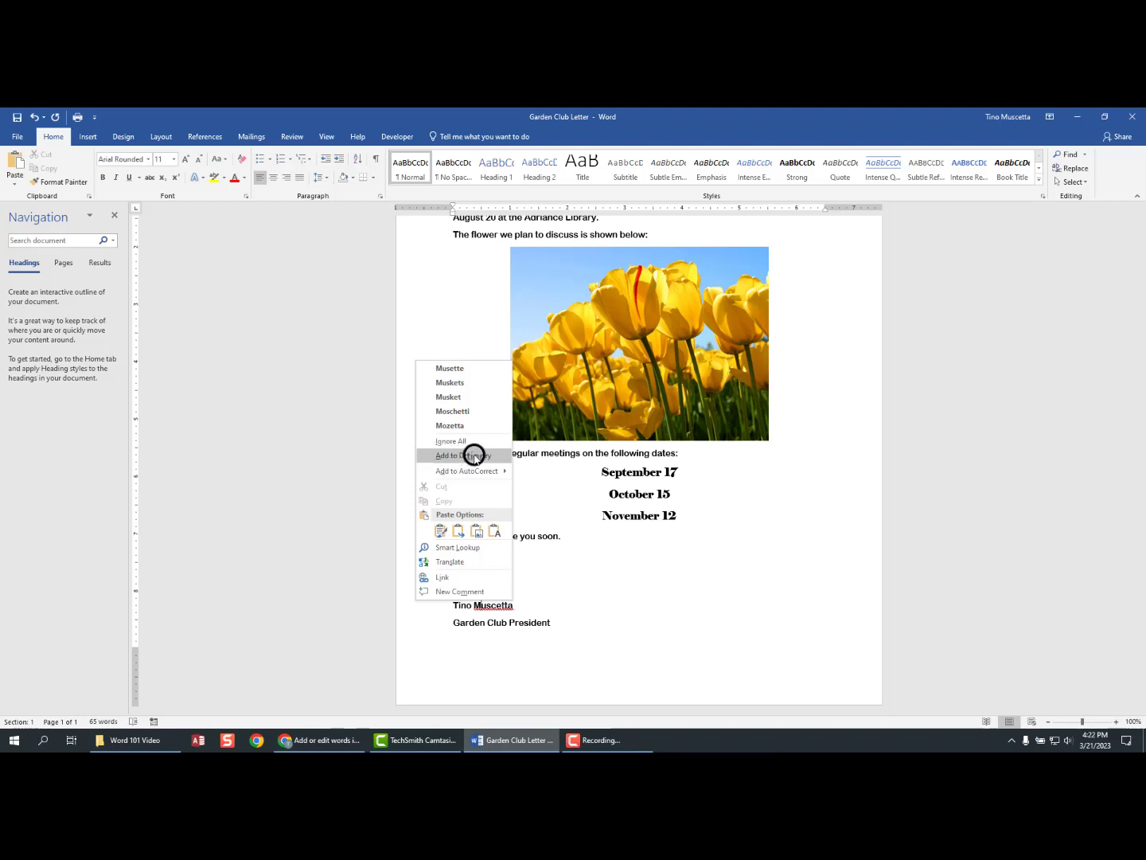
{"action": "left_click", "coordinate": [474, 455]}
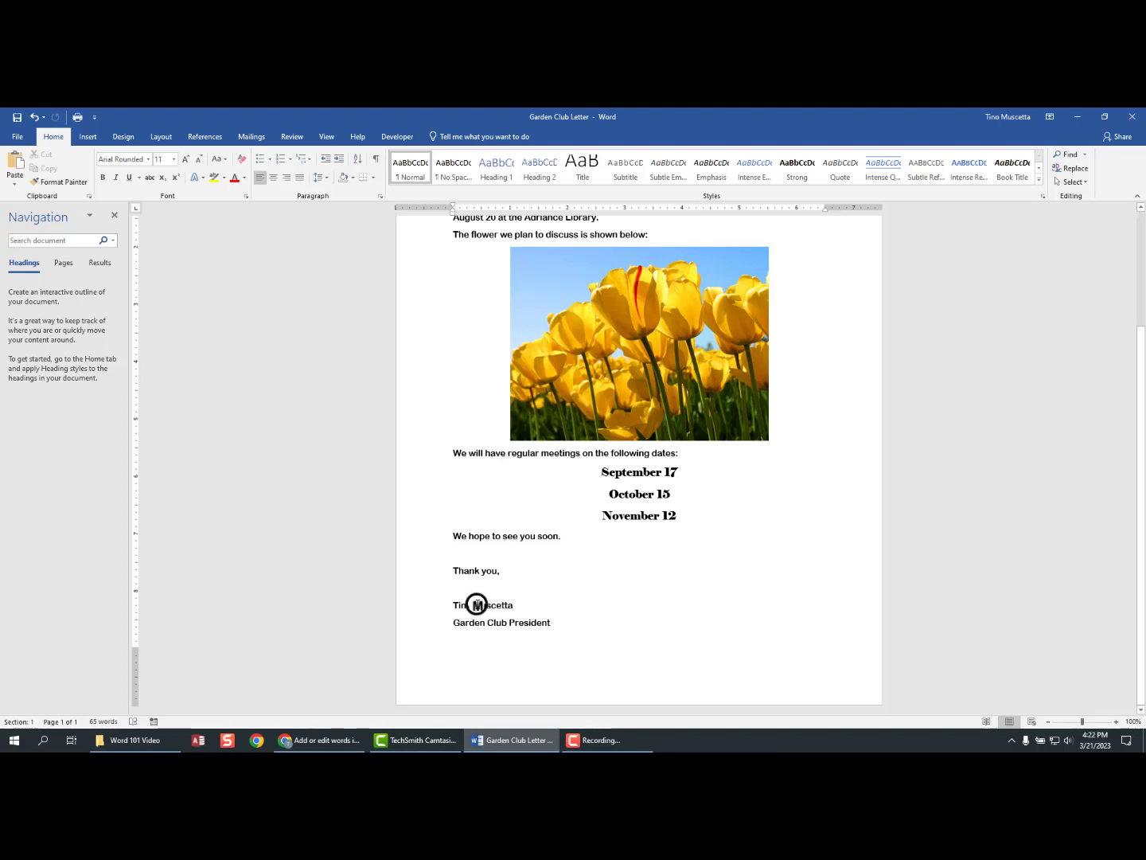
{"action": "left_click_drag", "start_coordinate": [455, 605], "coordinate": [509, 605]}
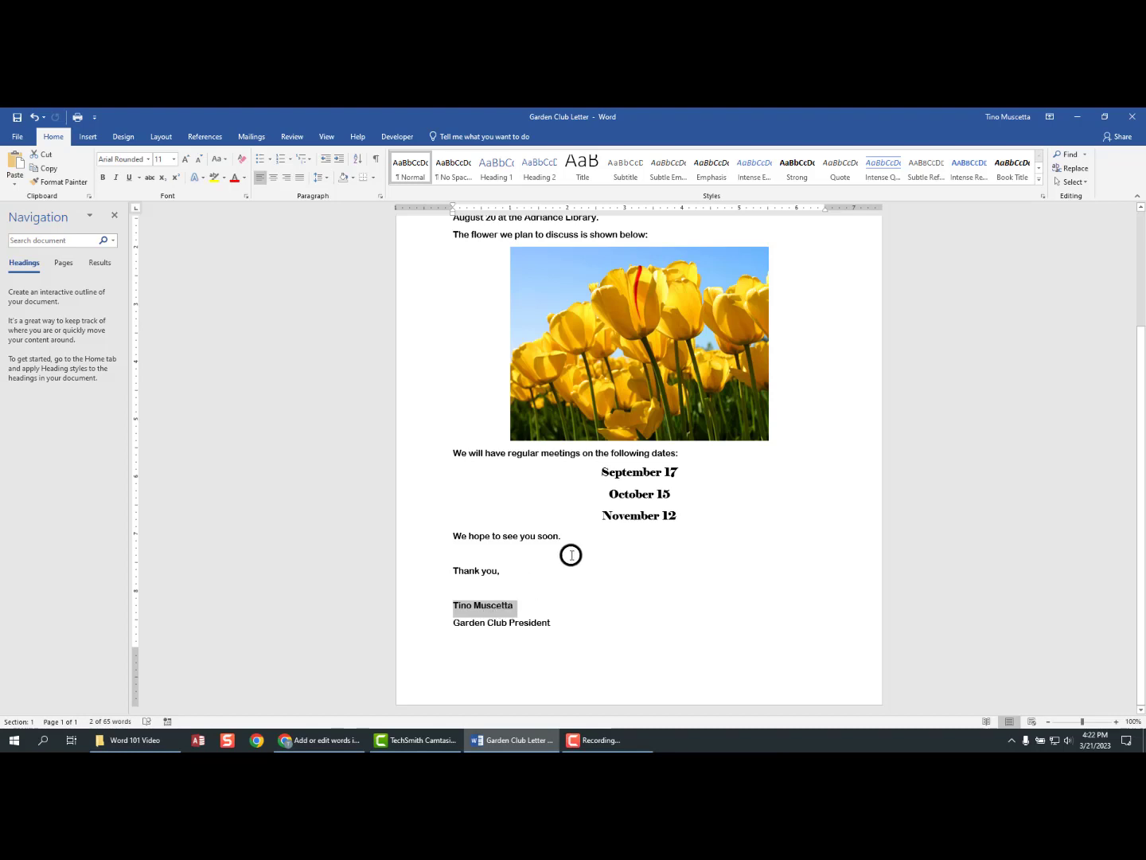
{"action": "scroll", "coordinate": [571, 555], "scroll_direction": "up", "scroll_amount": 3}
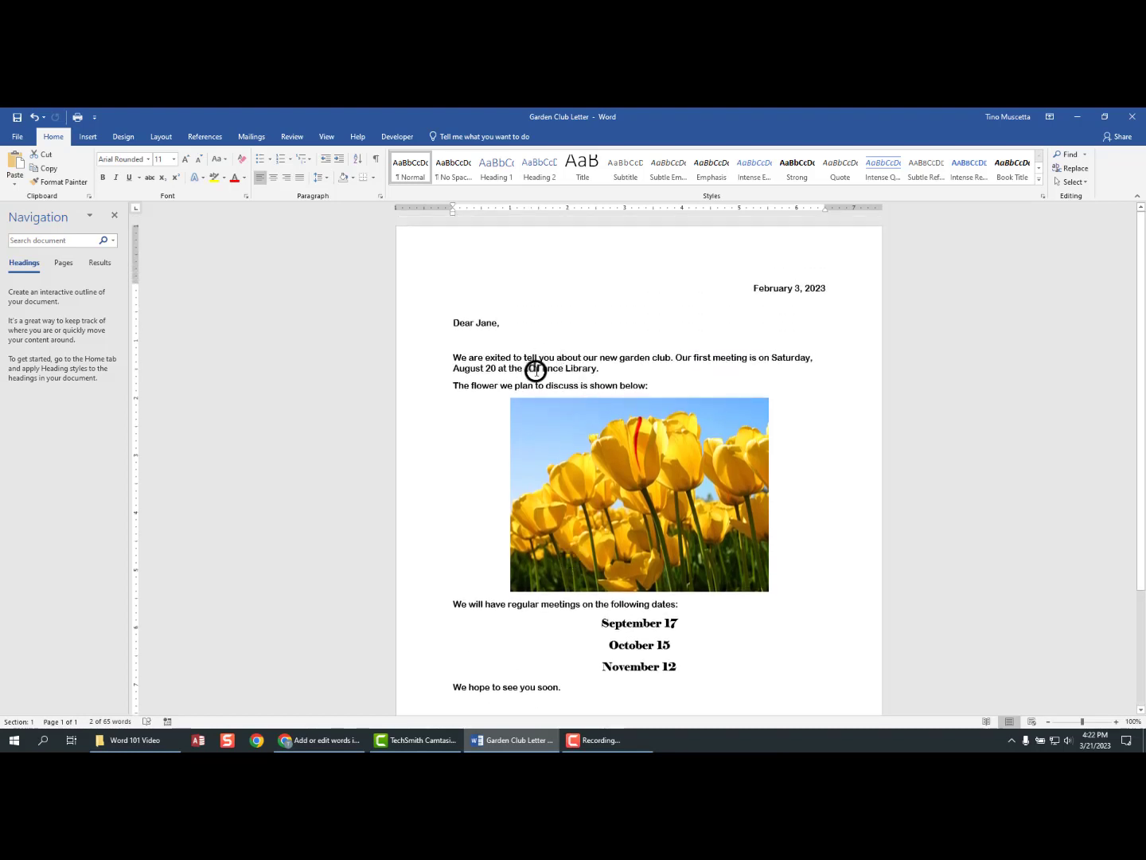
{"action": "left_click_drag", "start_coordinate": [564, 368], "coordinate": [528, 367]}
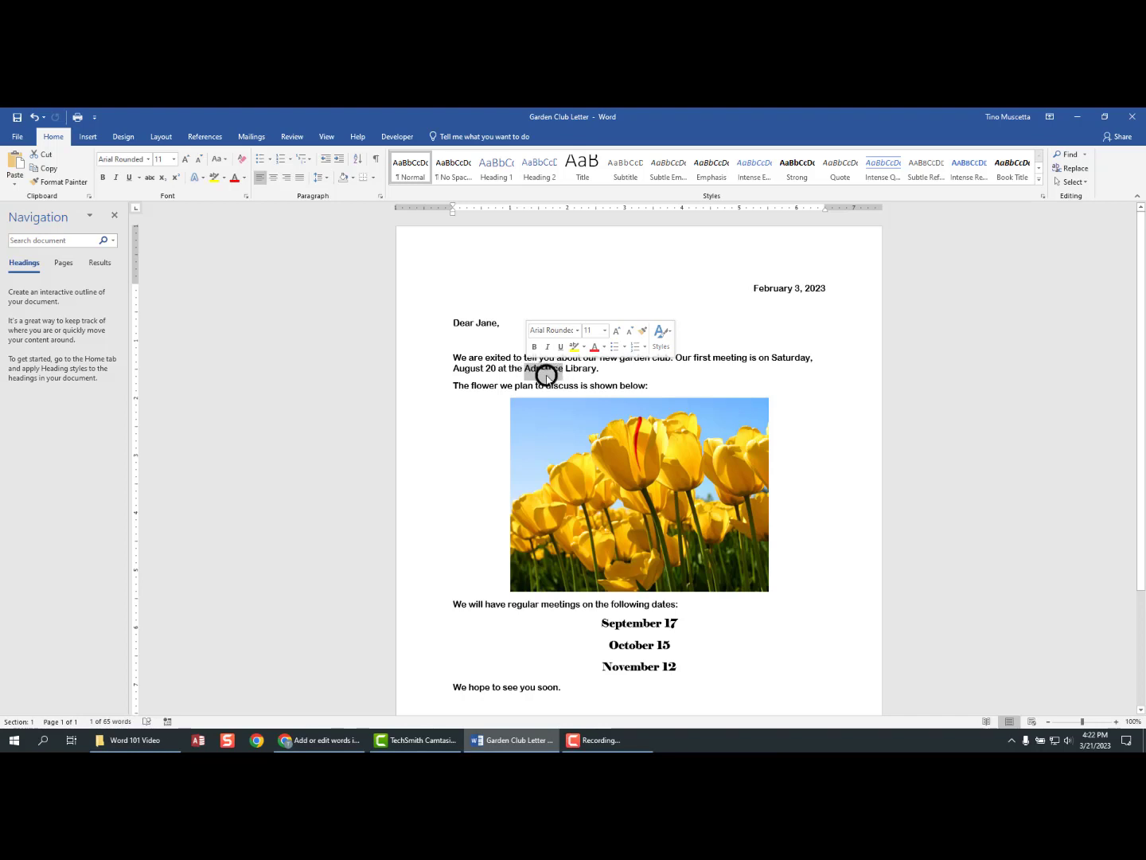
{"action": "left_click", "coordinate": [546, 374]}
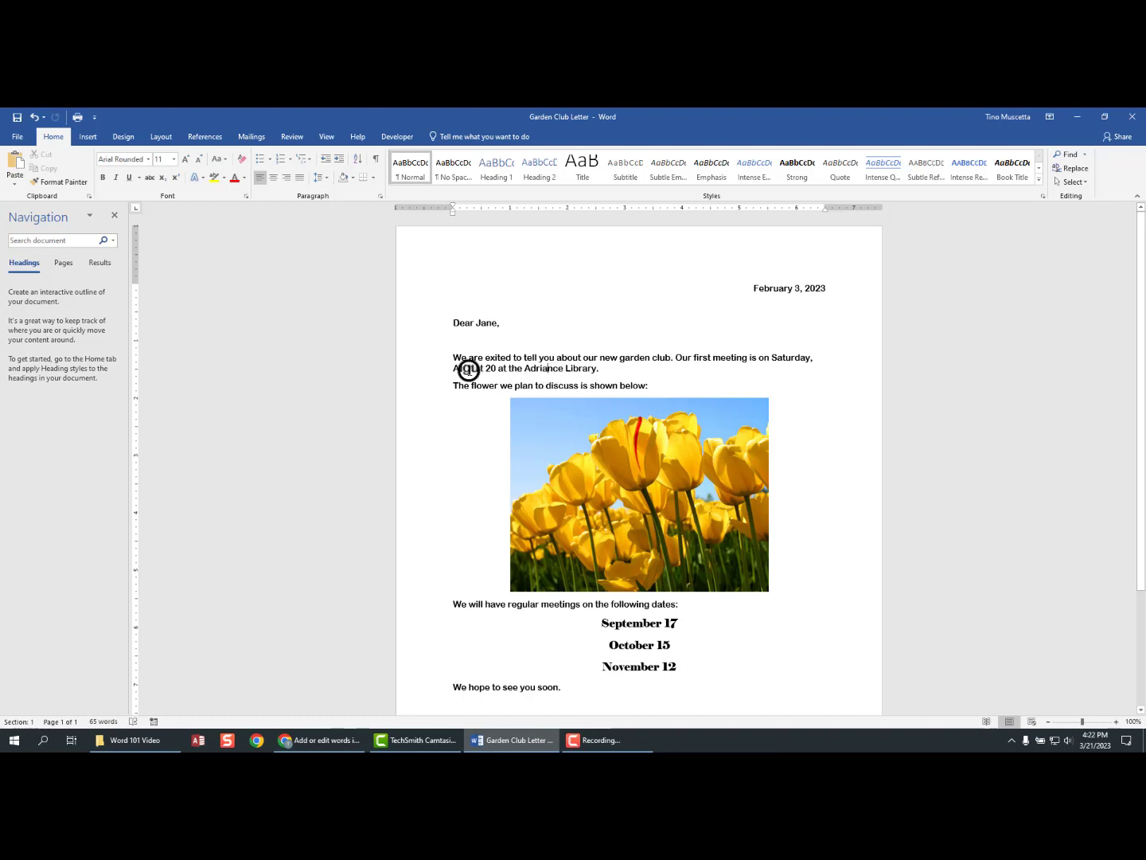
{"action": "scroll", "coordinate": [458, 352], "scroll_direction": "down", "scroll_amount": 3}
{"action": "scroll", "coordinate": [545, 493], "scroll_direction": "up", "scroll_amount": 3}
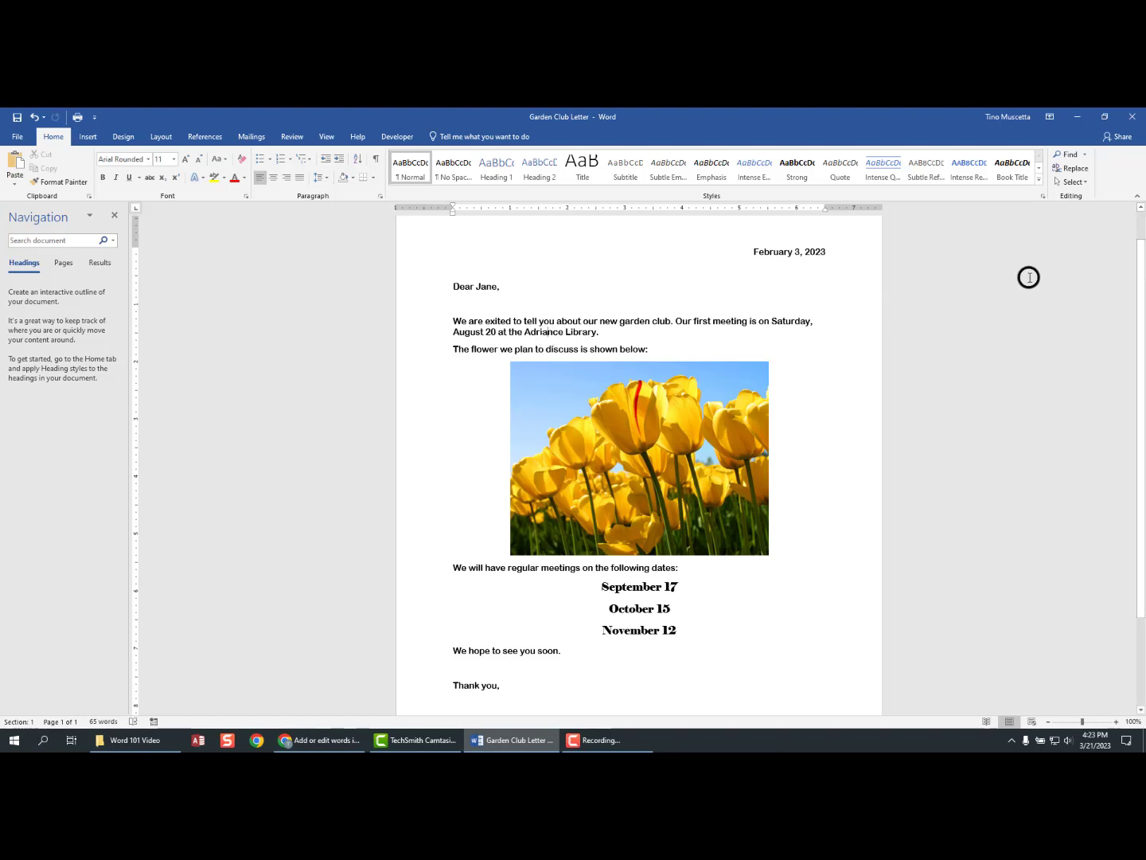
{"action": "mouse_move", "coordinate": [1141, 256]}
{"action": "left_mouse_down"}
{"action": "mouse_move", "coordinate": [1133, 318]}
{"action": "mouse_move", "coordinate": [1134, 241]}
{"action": "left_mouse_up"}
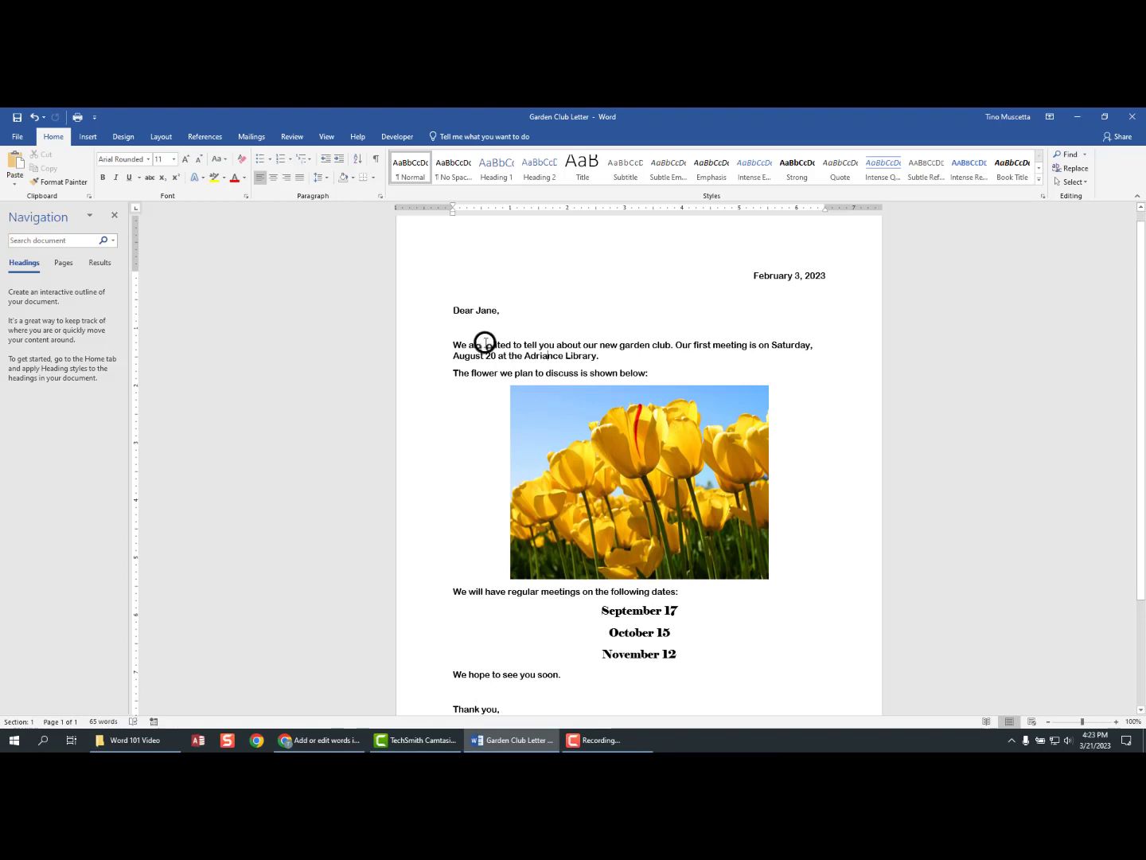
- Remove the extra space between 'will' and 'have' and accept the 'will have' grammar suggestion
{"action": "left_click", "coordinate": [484, 591]}
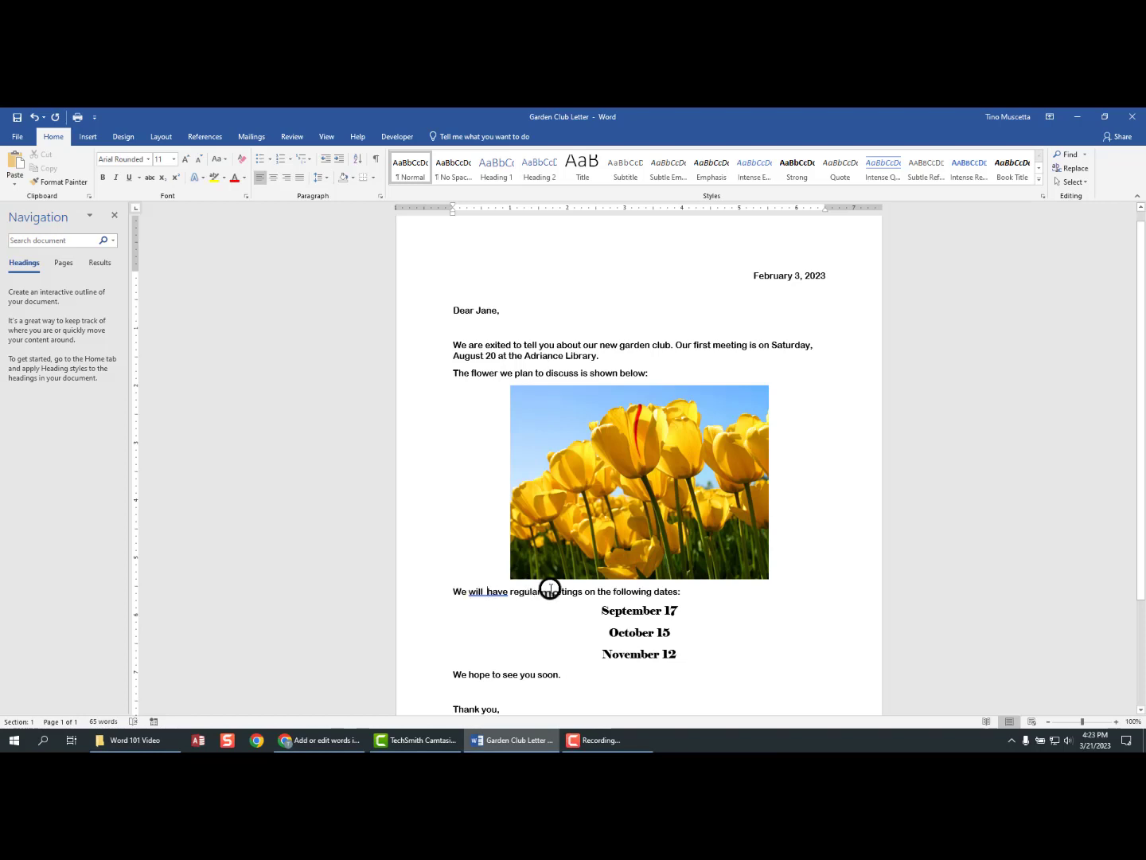
{"action": "key", "text": "BackSpace"}
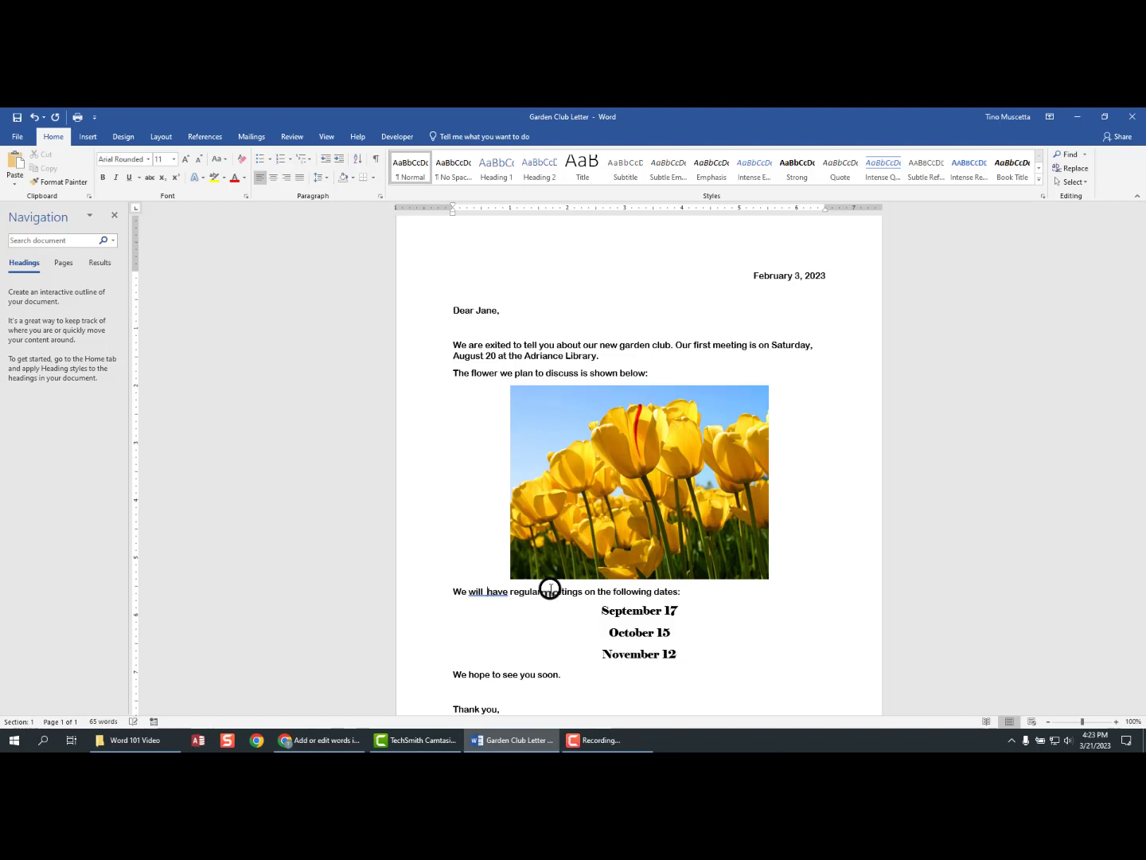
{"action": "right_click", "coordinate": [478, 592]}
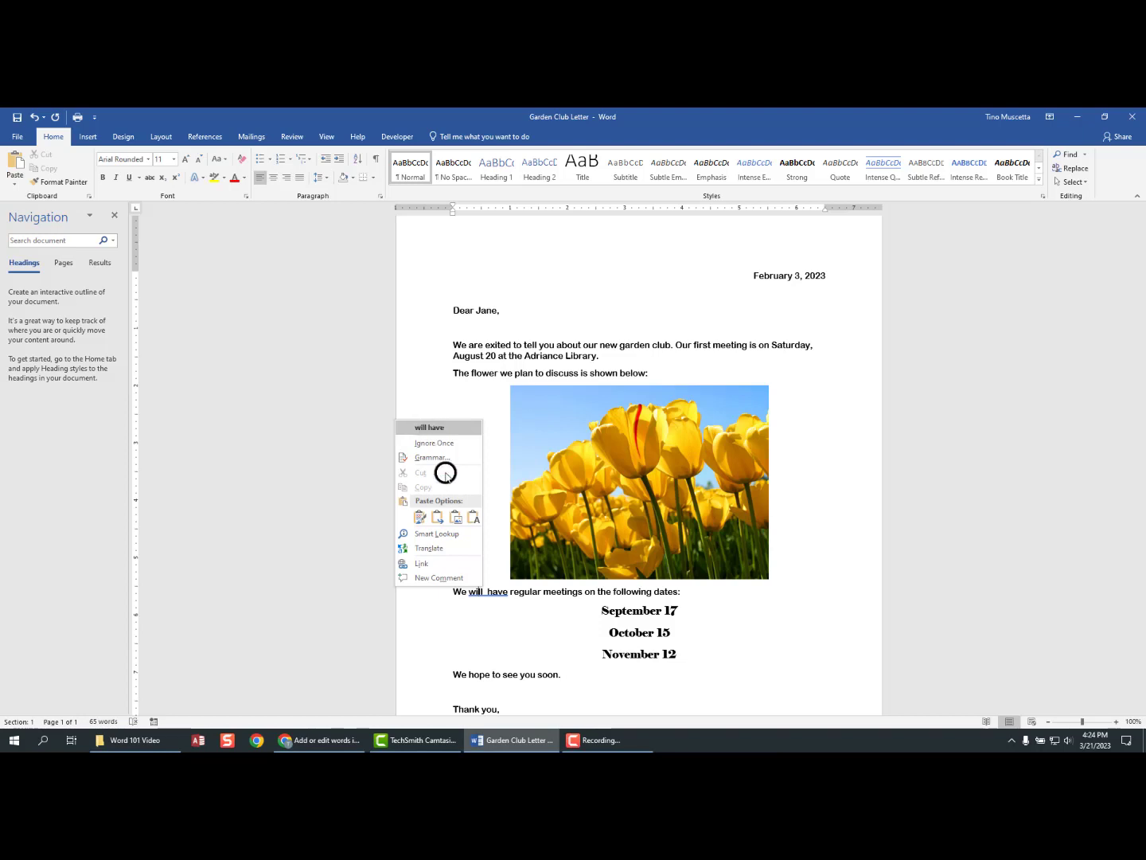
{"action": "left_click", "coordinate": [438, 427]}
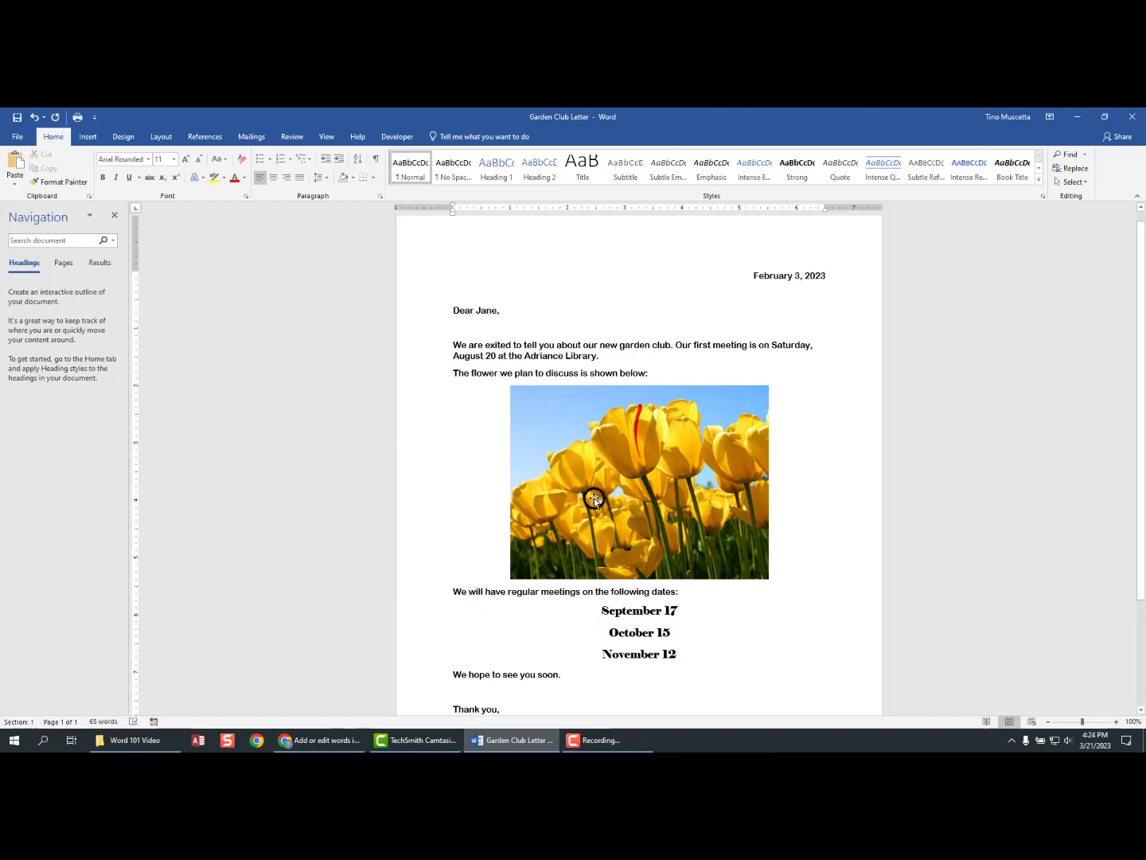
{"action": "scroll", "coordinate": [609, 549], "scroll_direction": "down", "scroll_amount": 2}
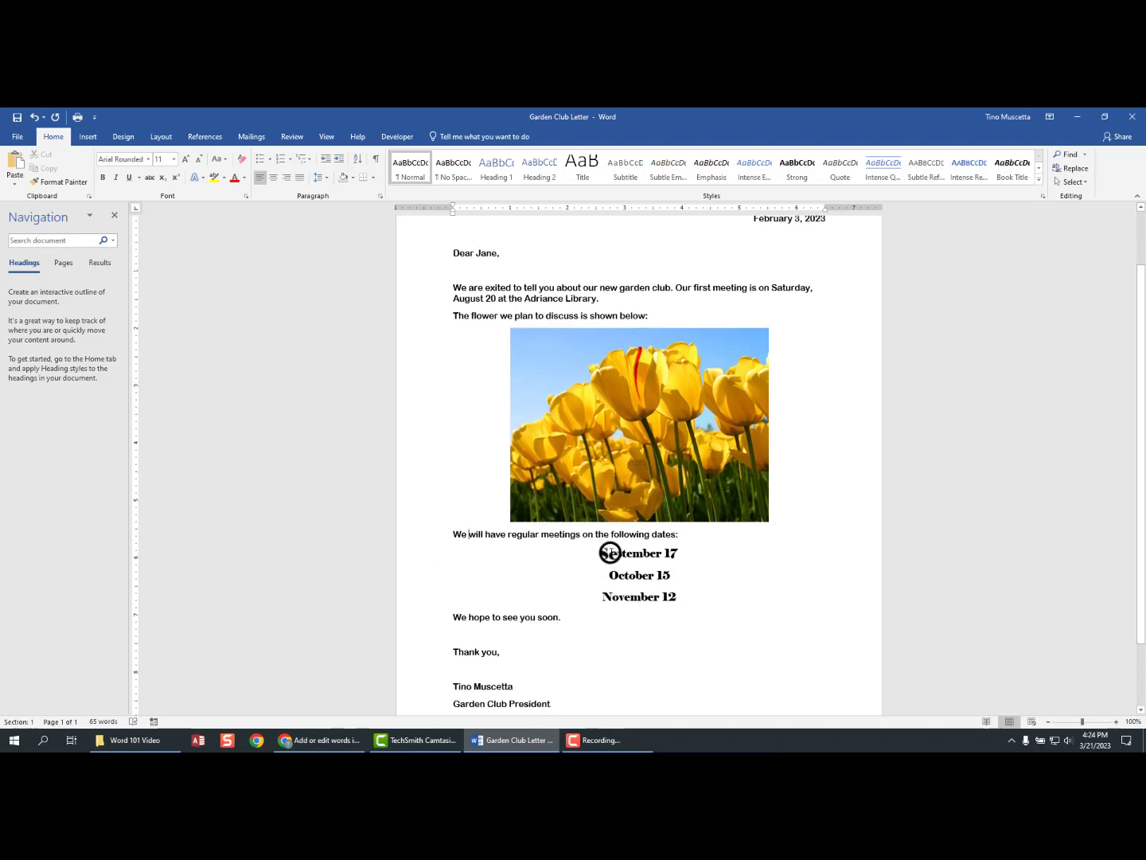
{"action": "scroll", "coordinate": [489, 637], "scroll_direction": "down", "scroll_amount": 3}
{"action": "scroll", "coordinate": [489, 637], "scroll_direction": "up", "scroll_amount": 5}
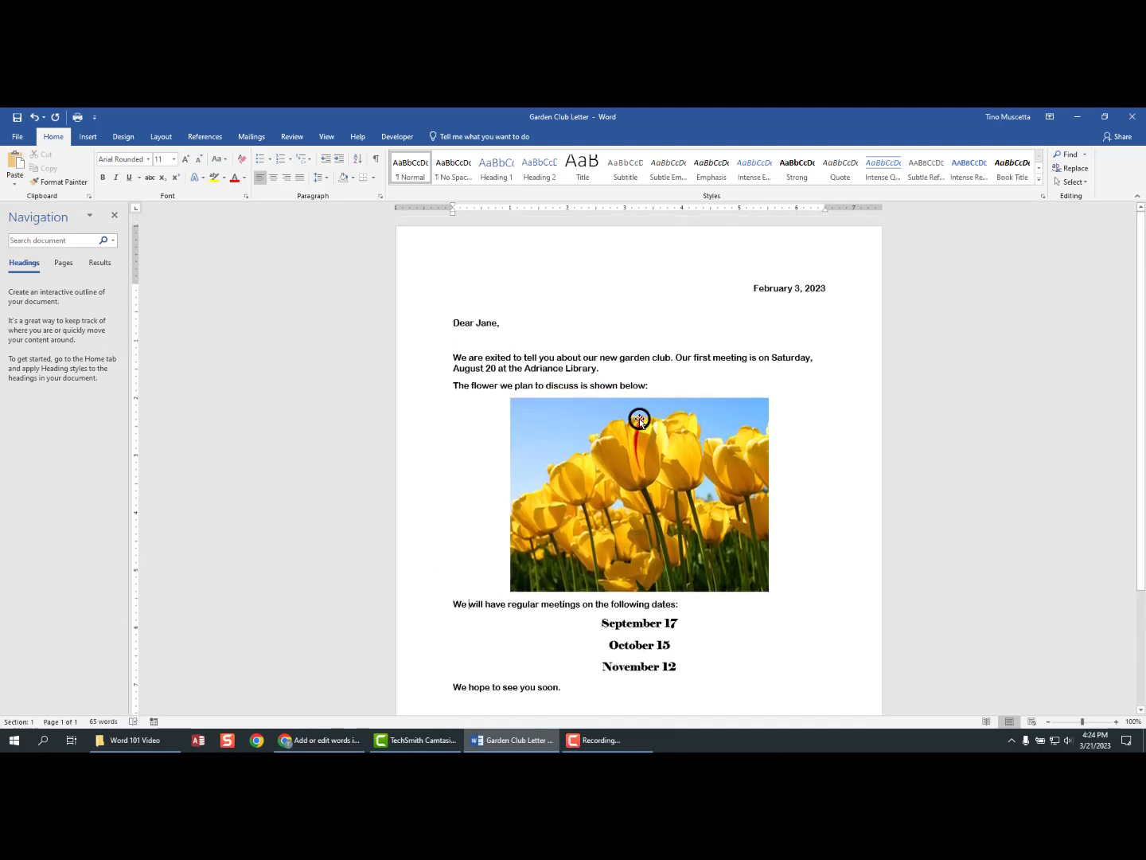
{"action": "scroll", "coordinate": [583, 487], "scroll_direction": "down", "scroll_amount": 1}
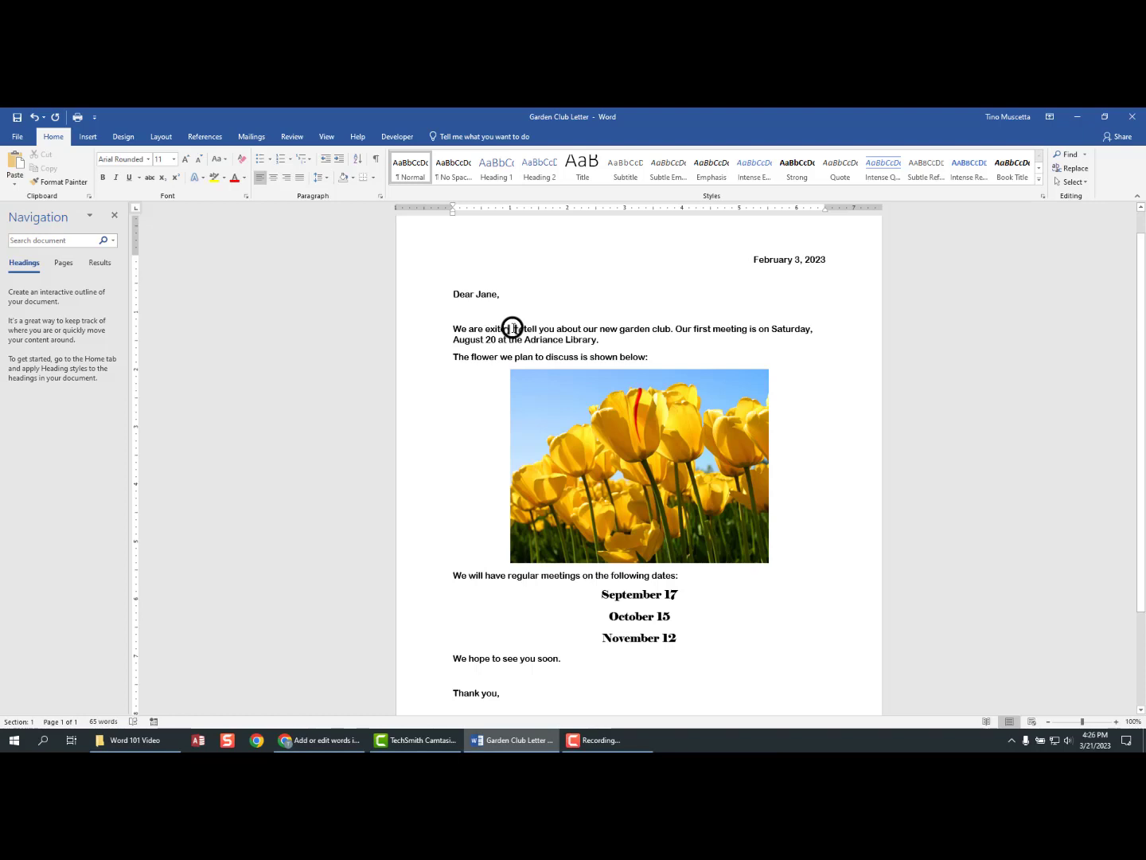
- Split and rejoin the opening paragraph after 'We are exited', then select that sentence
{"action": "left_click", "coordinate": [513, 328]}
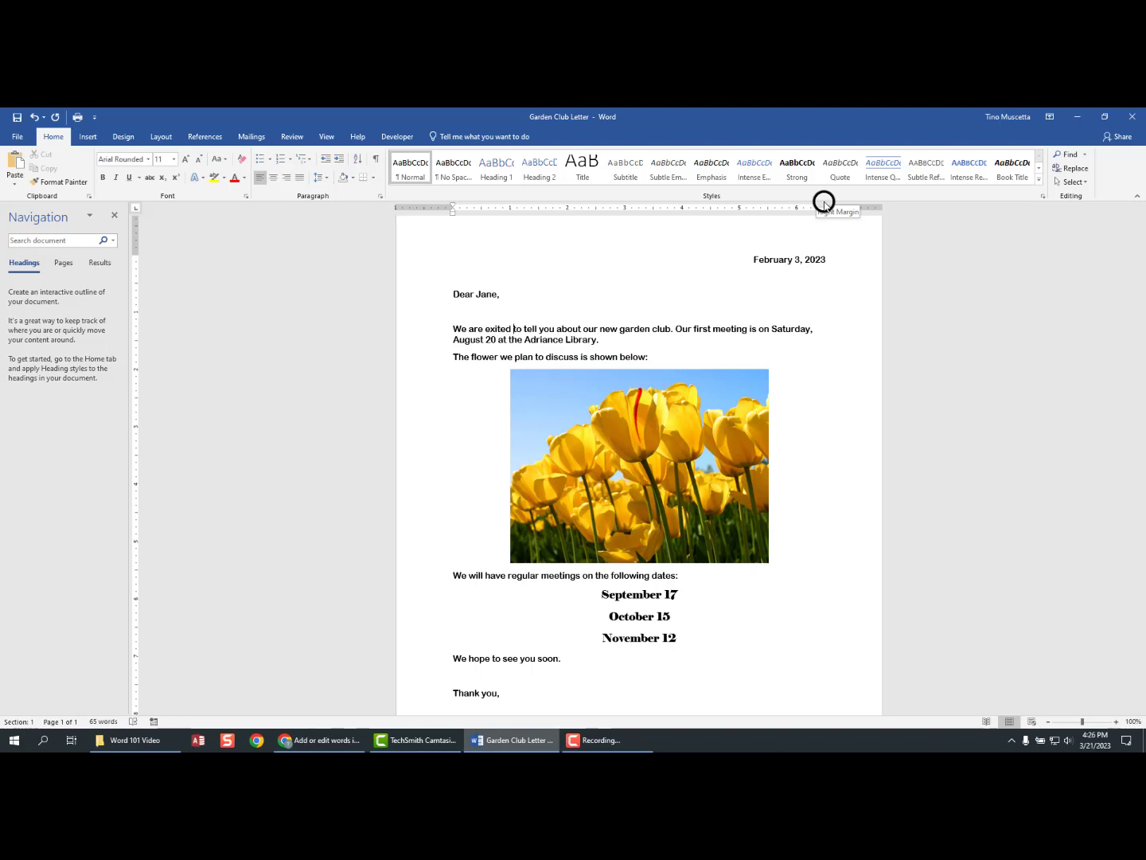
{"action": "key", "text": "Return"}
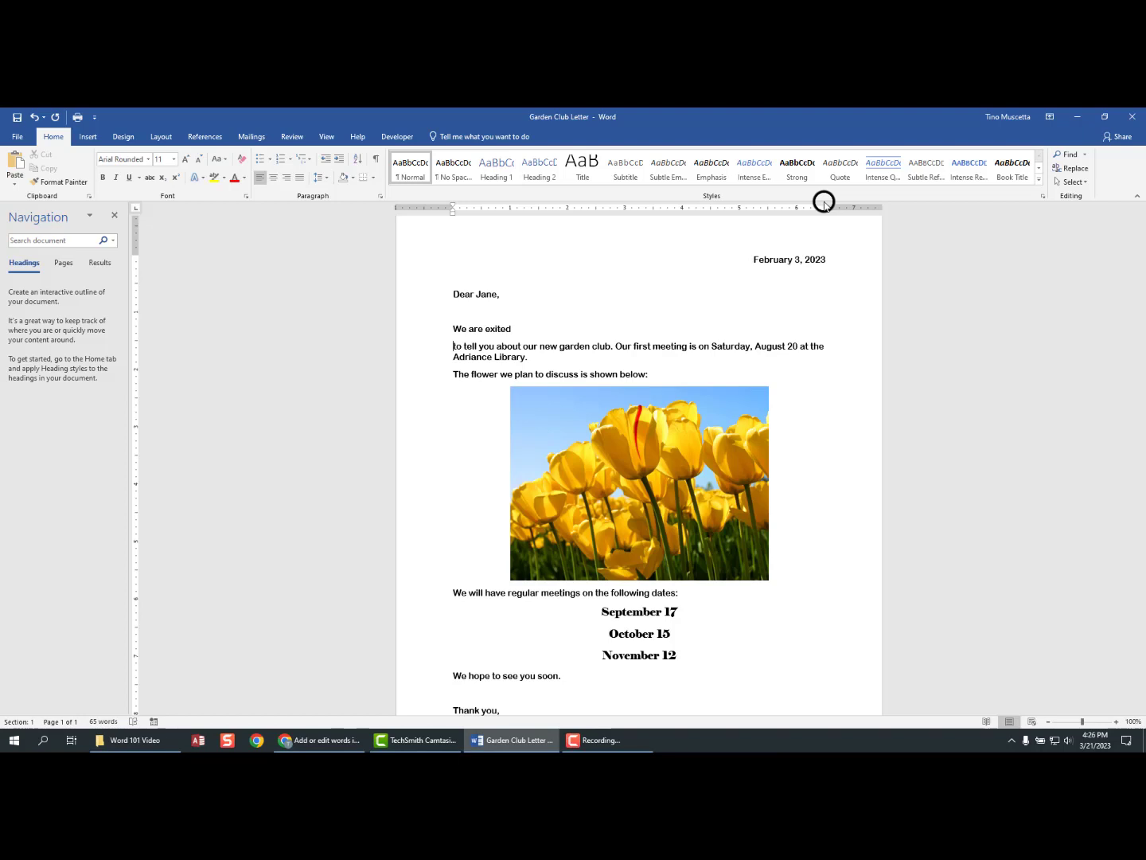
{"action": "key", "text": "BackSpace"}
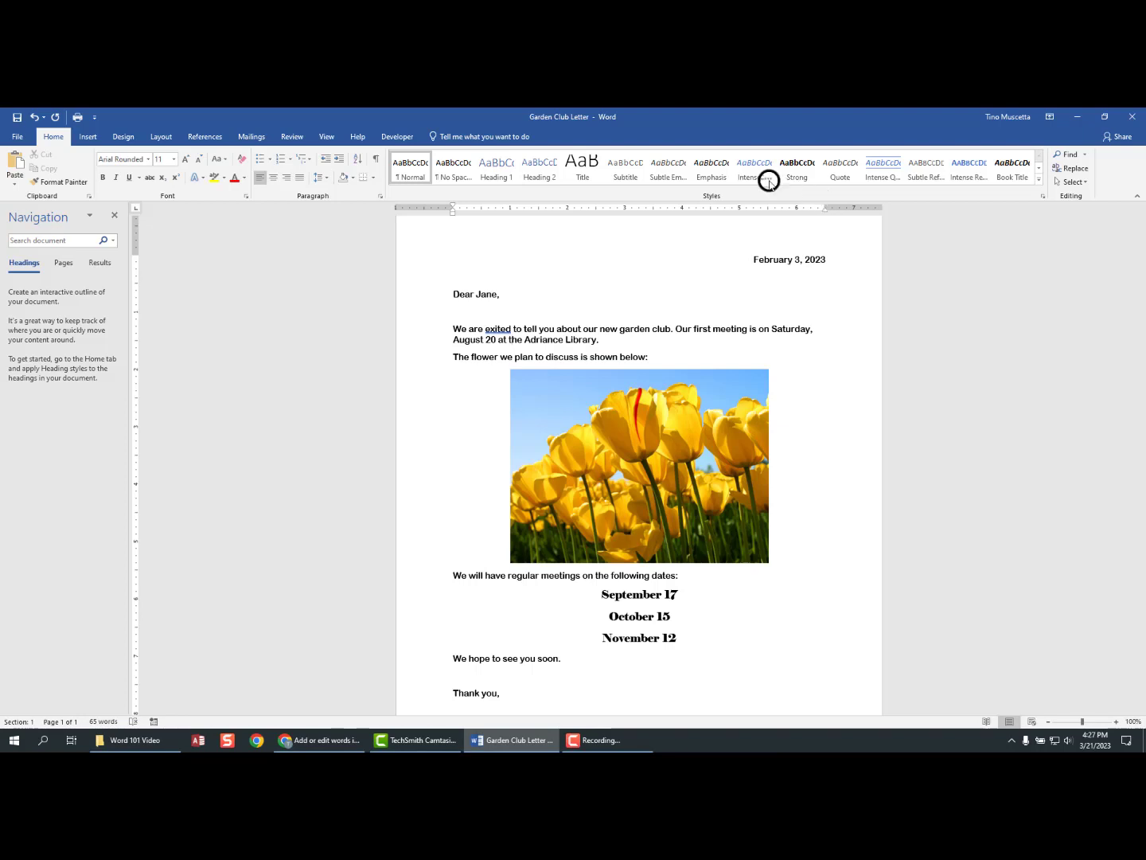
{"action": "left_click_drag", "start_coordinate": [455, 325], "coordinate": [675, 331]}
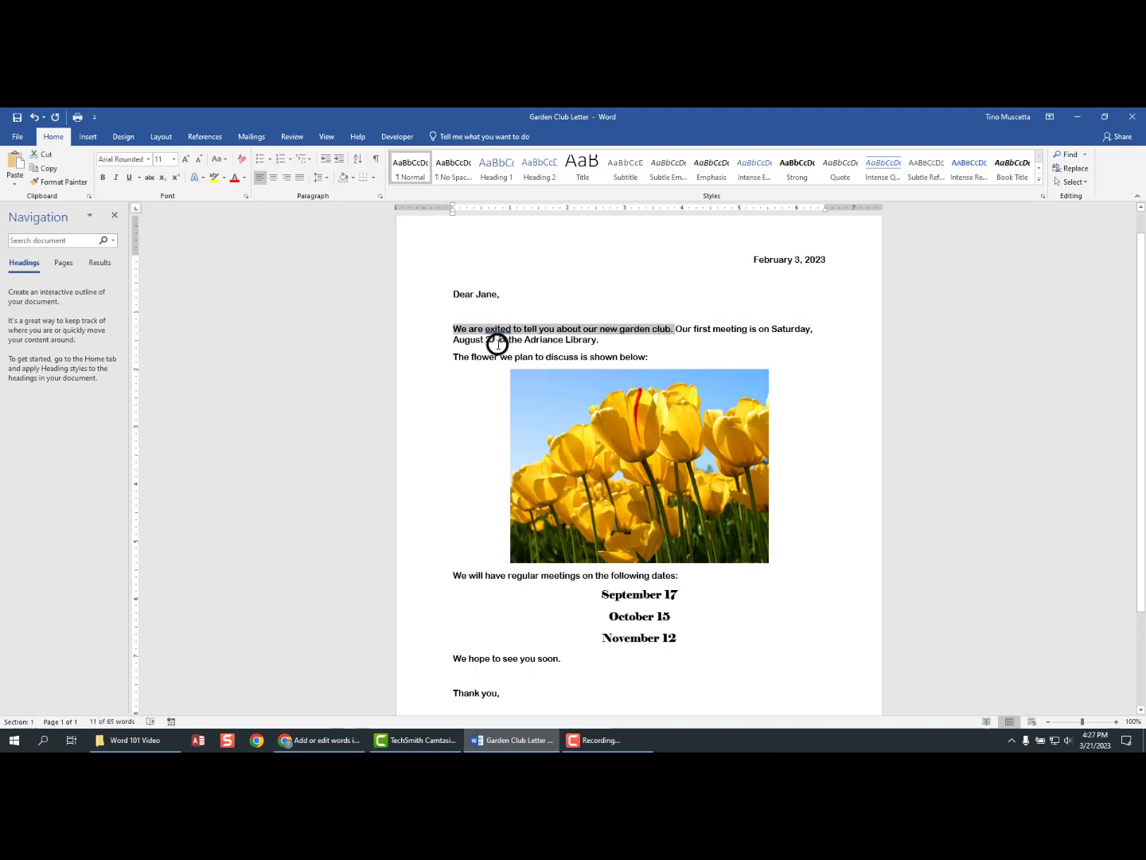
{"action": "left_click", "coordinate": [495, 332]}
- Replace the misspelled 'exited' with the spelling suggestion 'excited' and scroll through the letter
{"action": "type", "text": "c"}
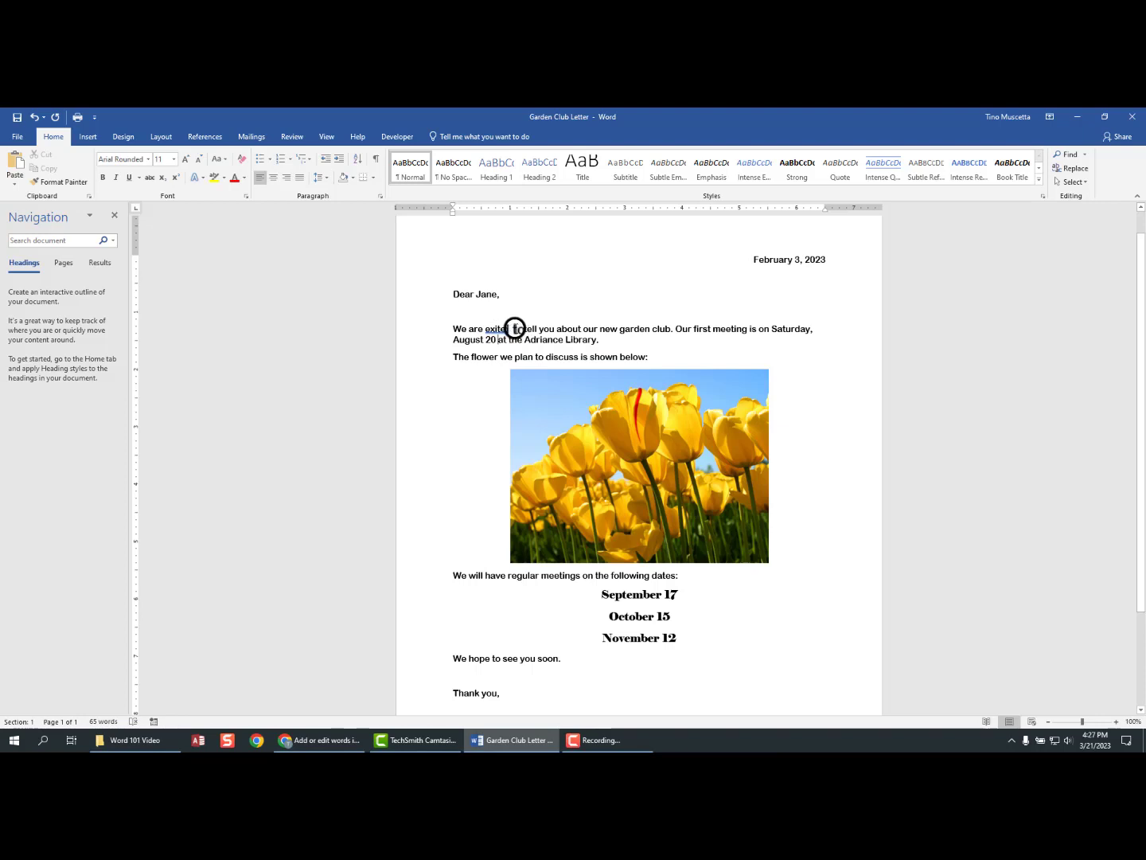
{"action": "right_click", "coordinate": [495, 328]}
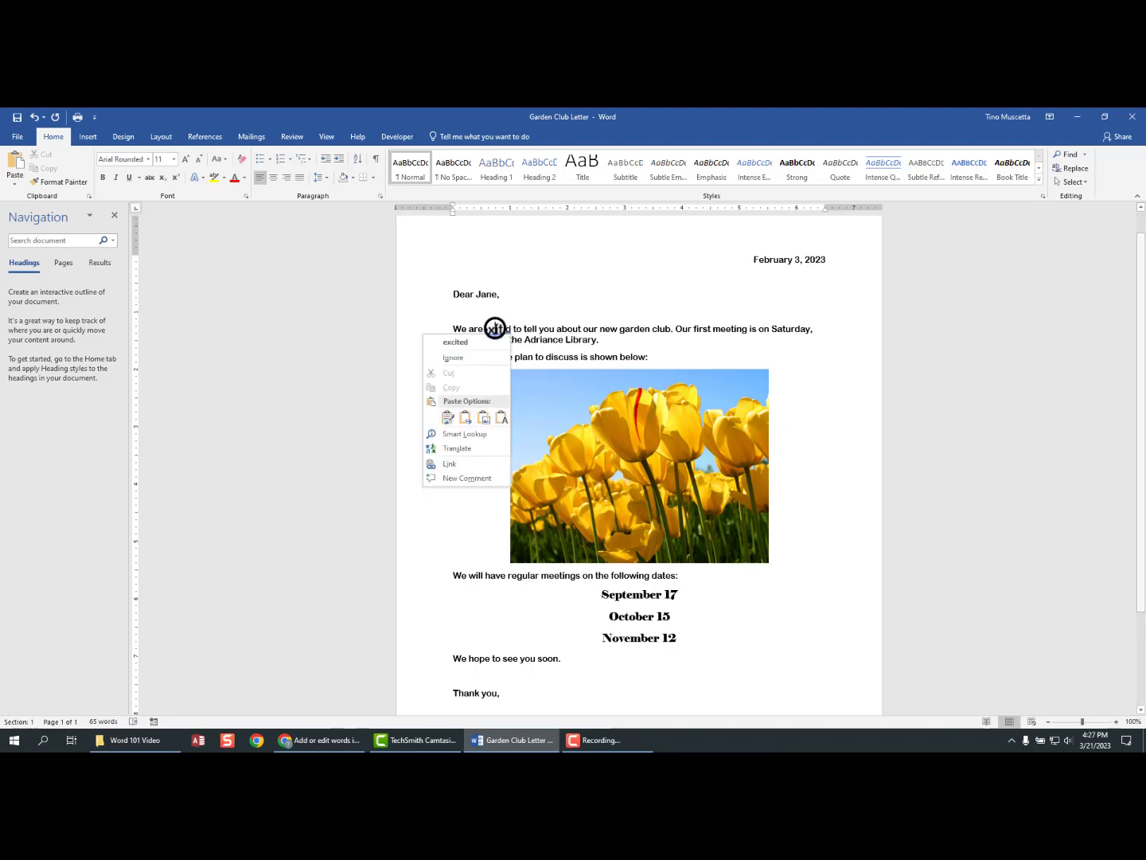
{"action": "left_click", "coordinate": [456, 344]}
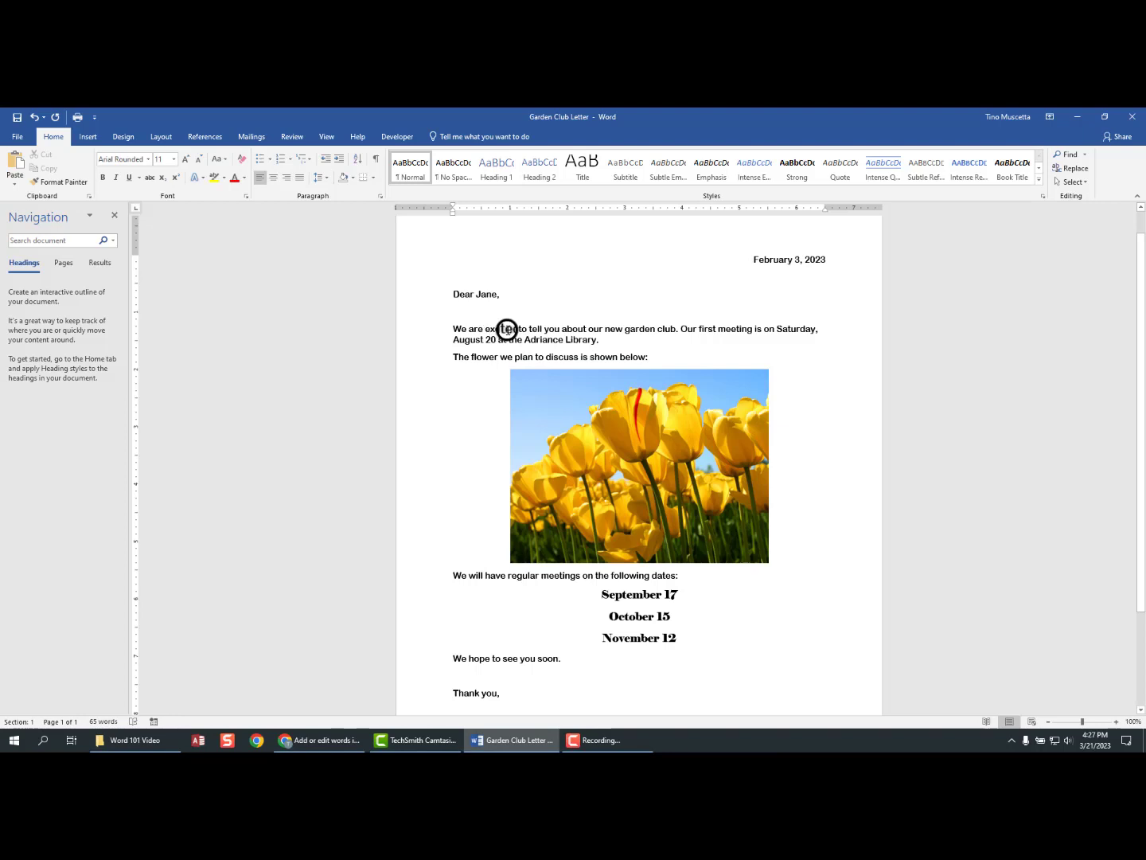
{"action": "mouse_move", "coordinate": [1138, 249]}
{"action": "left_mouse_down"}
{"action": "mouse_move", "coordinate": [1134, 322]}
{"action": "mouse_move", "coordinate": [1119, 336]}
{"action": "mouse_move", "coordinate": [1134, 207]}
{"action": "mouse_move", "coordinate": [1136, 304]}
{"action": "left_mouse_up"}
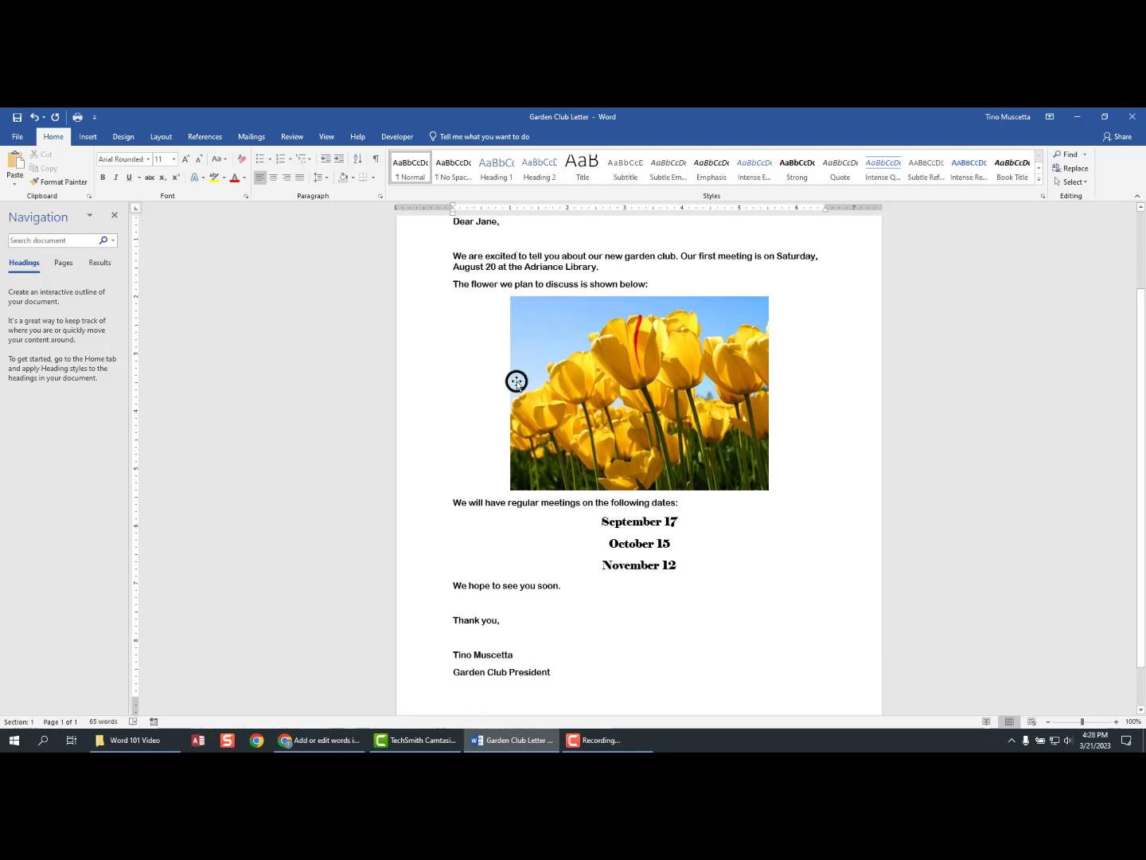
- Save the corrected Garden Club Letter with the Quick Access Toolbar Save button
{"action": "left_click", "coordinate": [15, 118]}
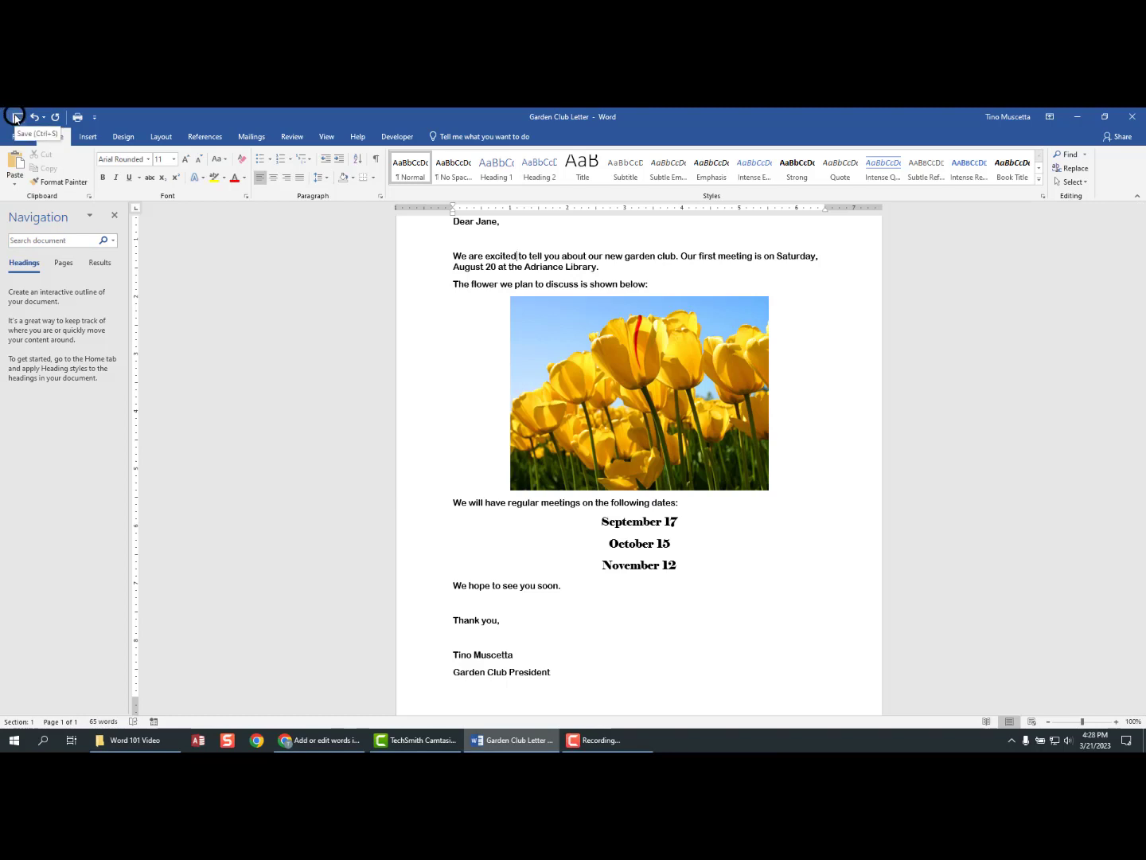
{"action": "left_click", "coordinate": [15, 117]}
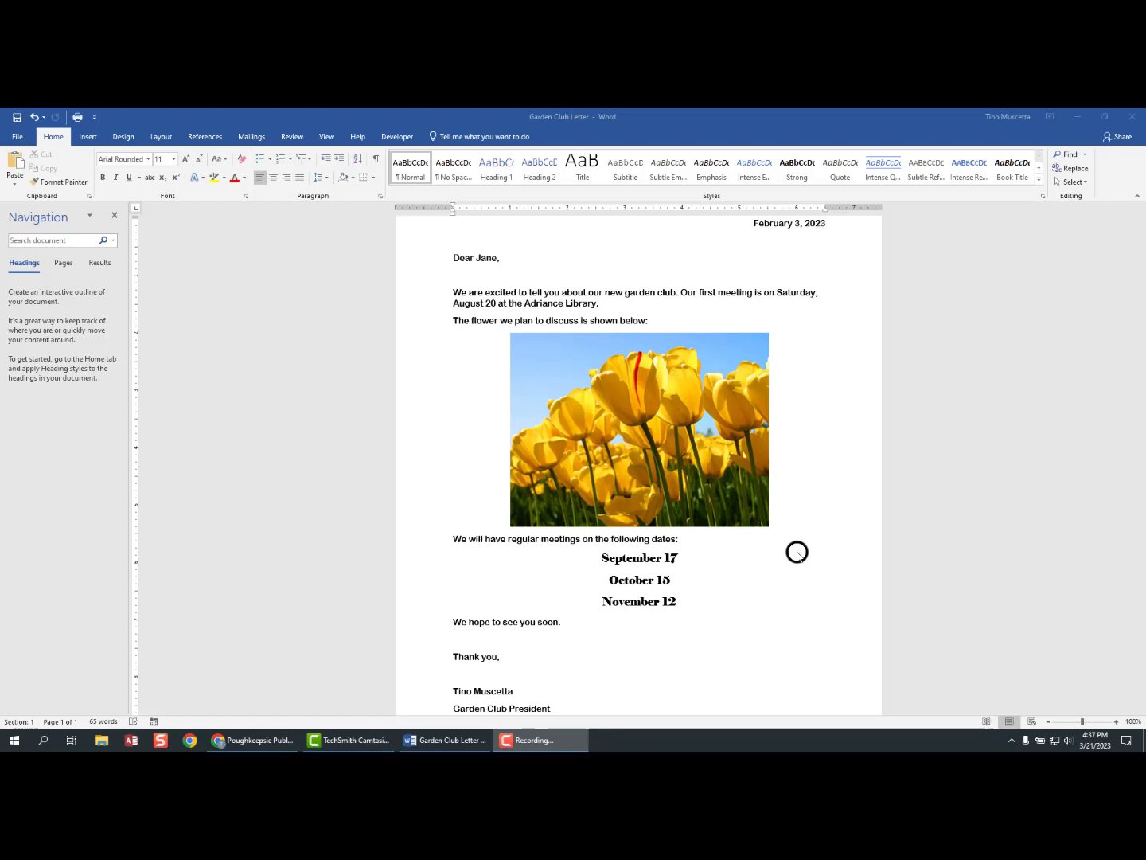
- Switch to Chrome and open Events > Calendar of Events & Programs on the library site
{"action": "left_click", "coordinate": [225, 742]}
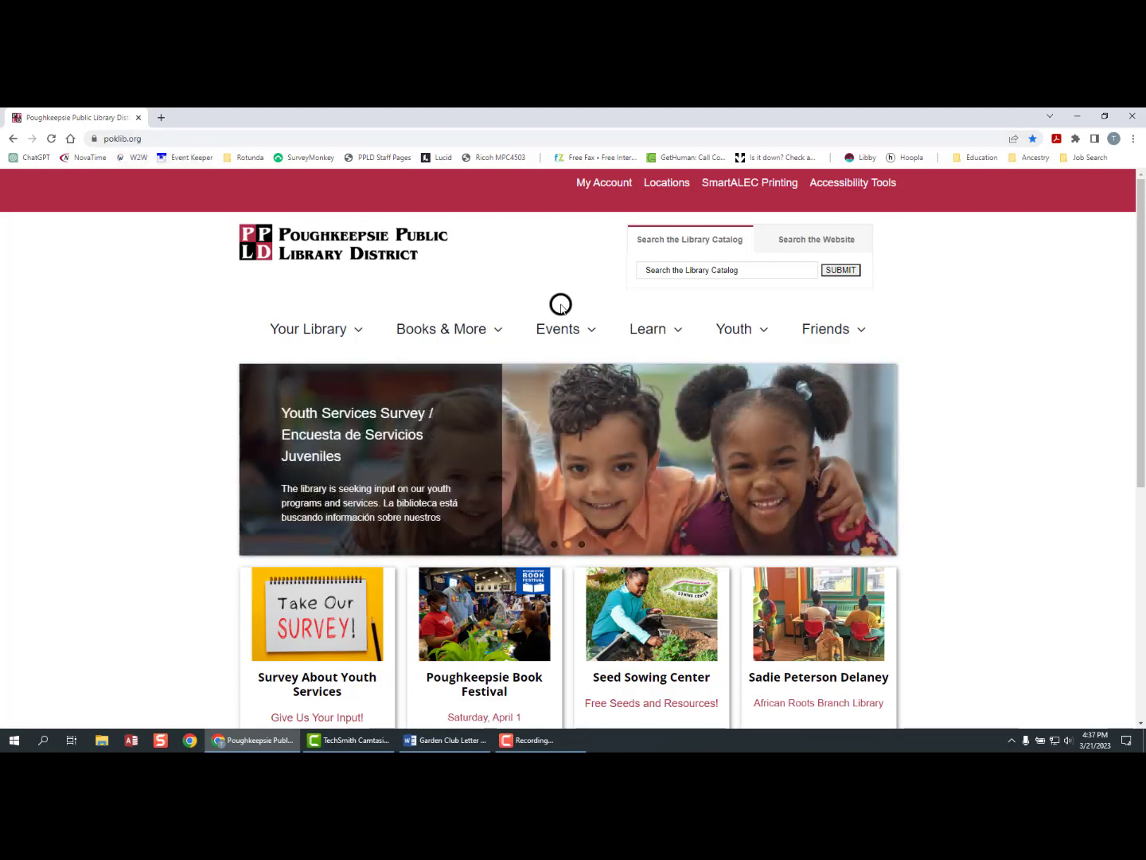
{"action": "mouse_move", "coordinate": [561, 326]}
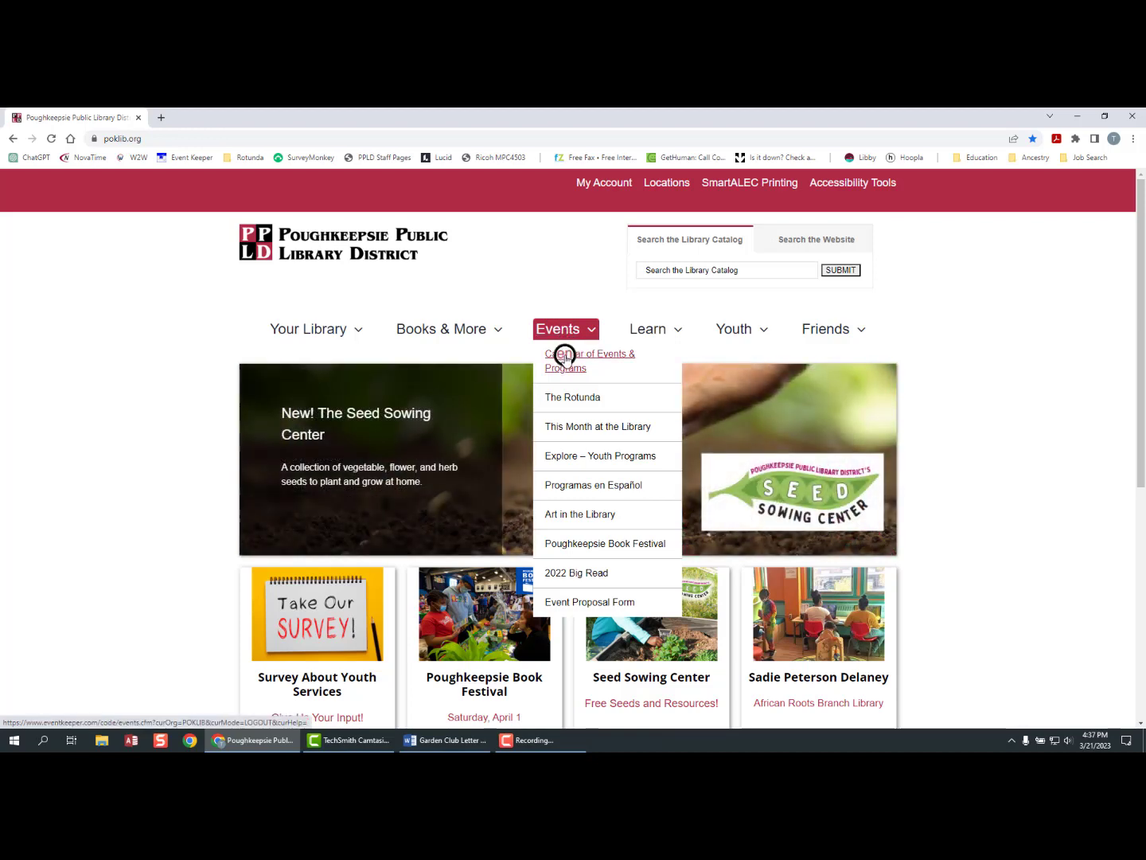
{"action": "left_click", "coordinate": [565, 356]}
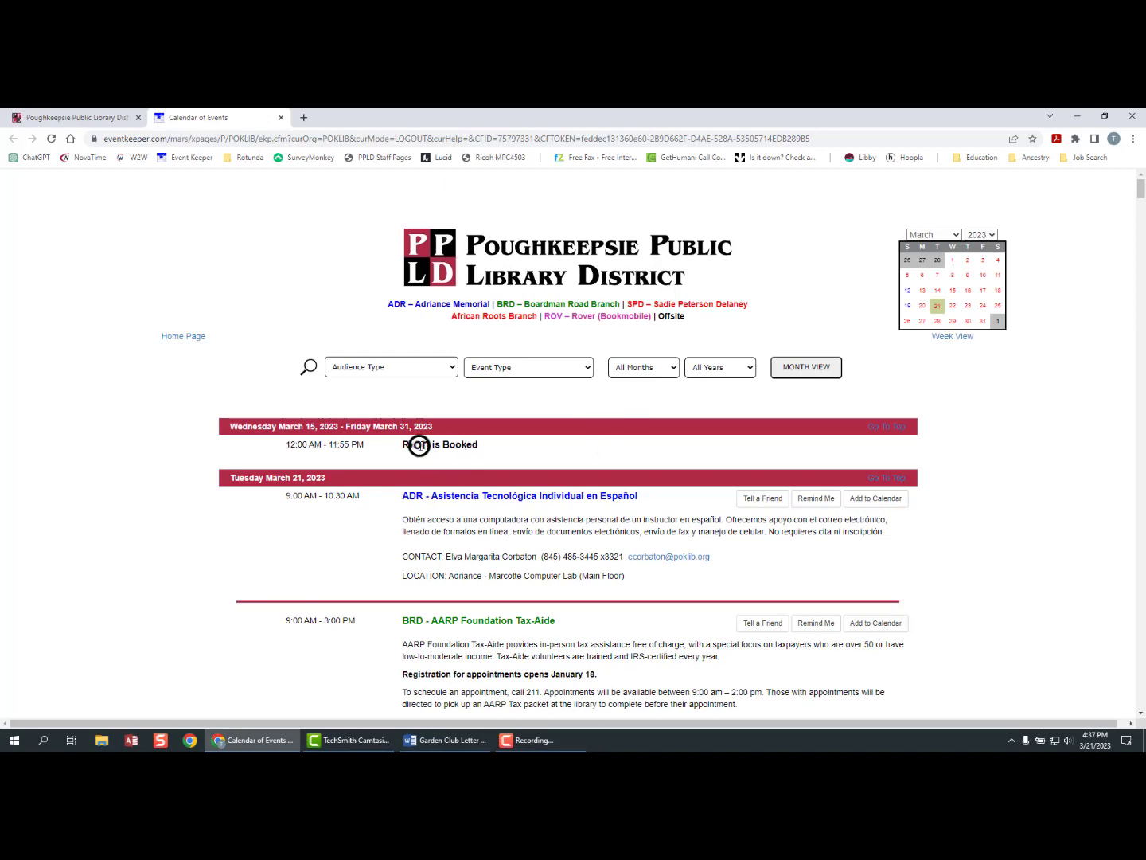
- Set the Event Type to Computers / Internet and browse classes like Computer Lab and Internet 102
{"action": "scroll", "coordinate": [397, 445], "scroll_direction": "down", "scroll_amount": 5}
{"action": "scroll", "coordinate": [397, 447], "scroll_direction": "up", "scroll_amount": 5}
{"action": "left_click", "coordinate": [525, 369]}
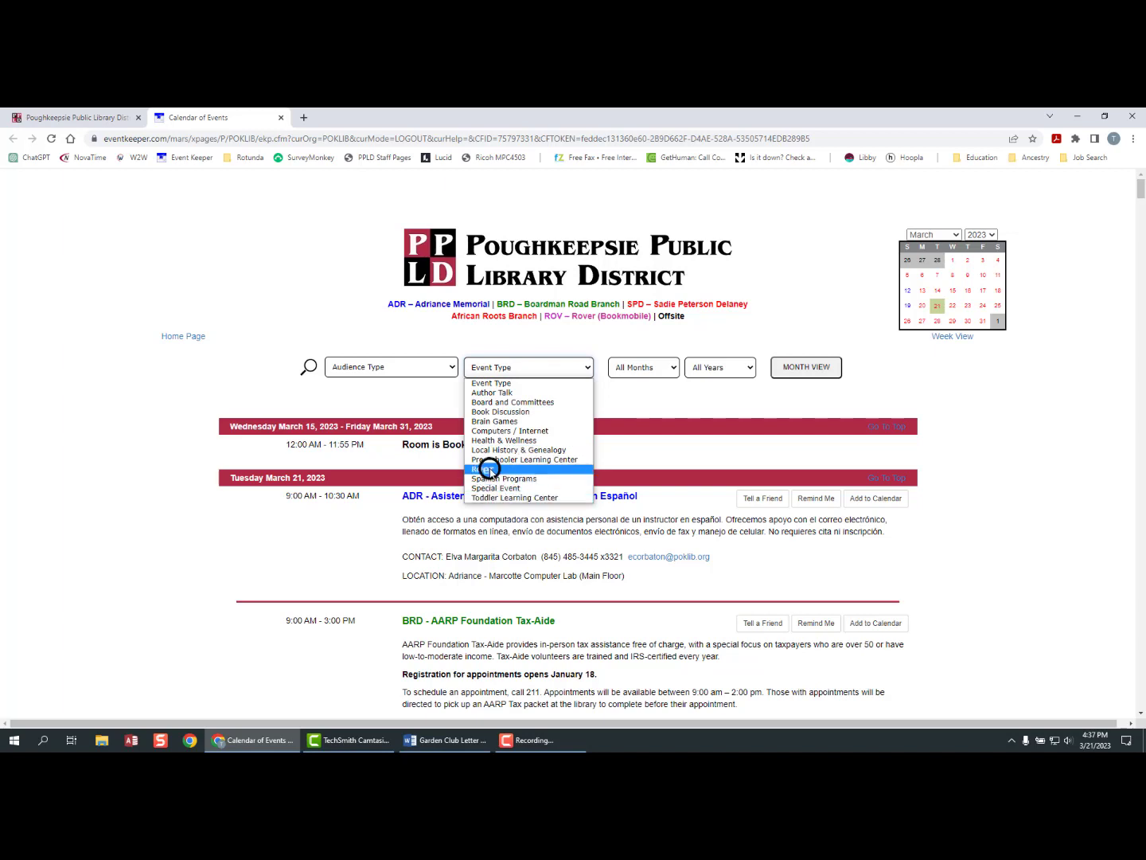
{"action": "left_click", "coordinate": [501, 430]}
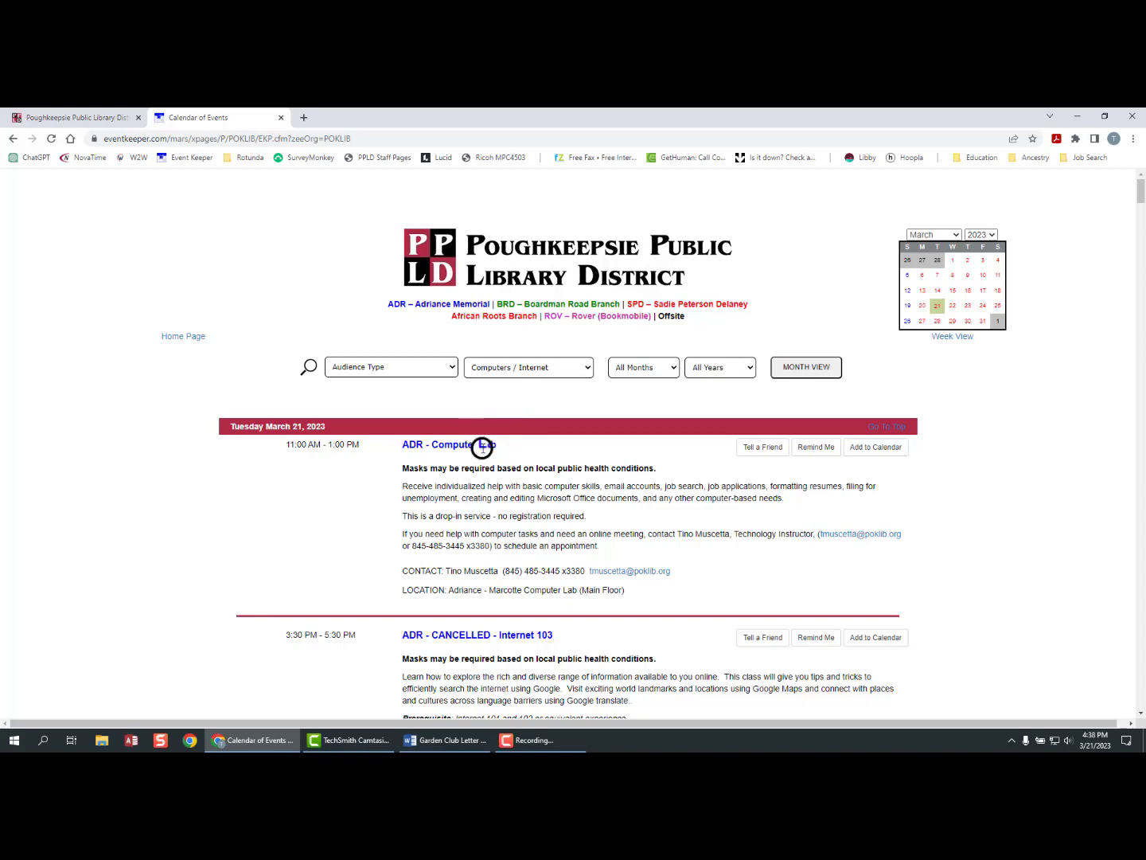
{"action": "scroll", "coordinate": [525, 410], "scroll_direction": "down", "scroll_amount": 2}
{"action": "scroll", "coordinate": [525, 410], "scroll_direction": "down", "scroll_amount": 10}
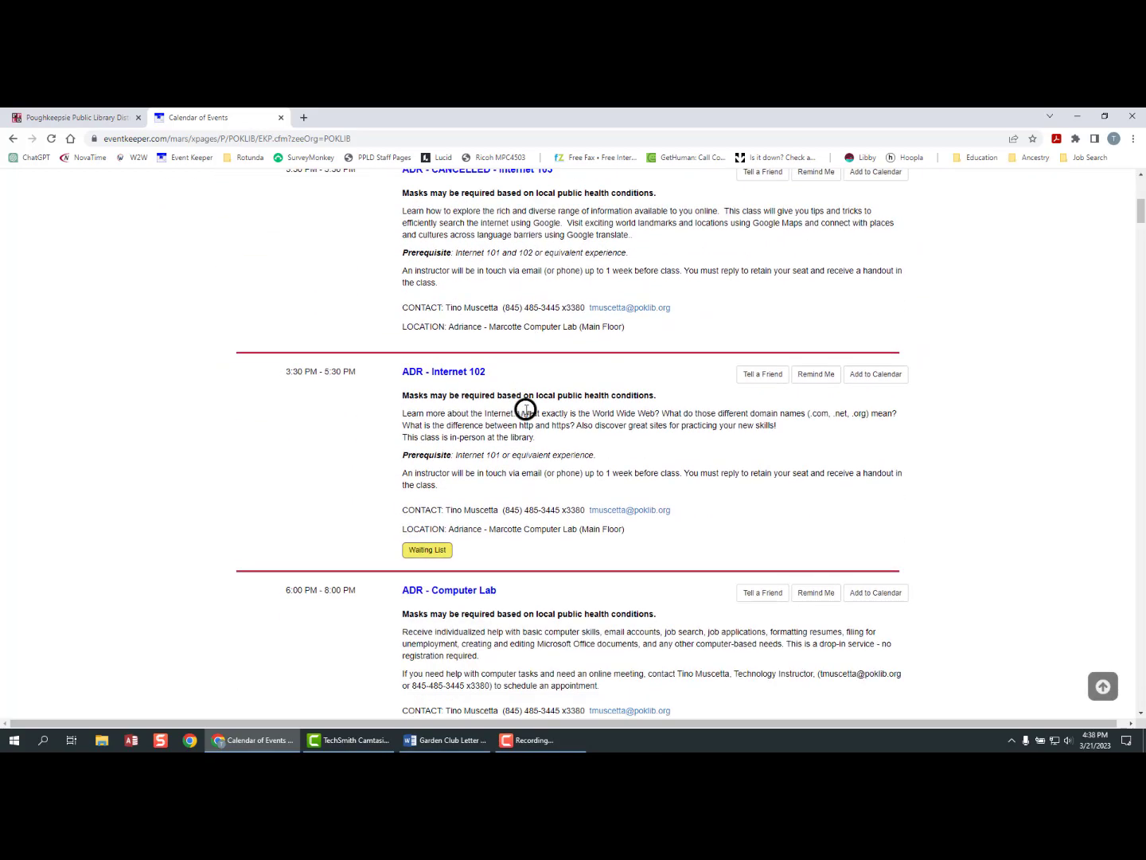
{"action": "scroll", "coordinate": [524, 412], "scroll_direction": "down", "scroll_amount": 3}
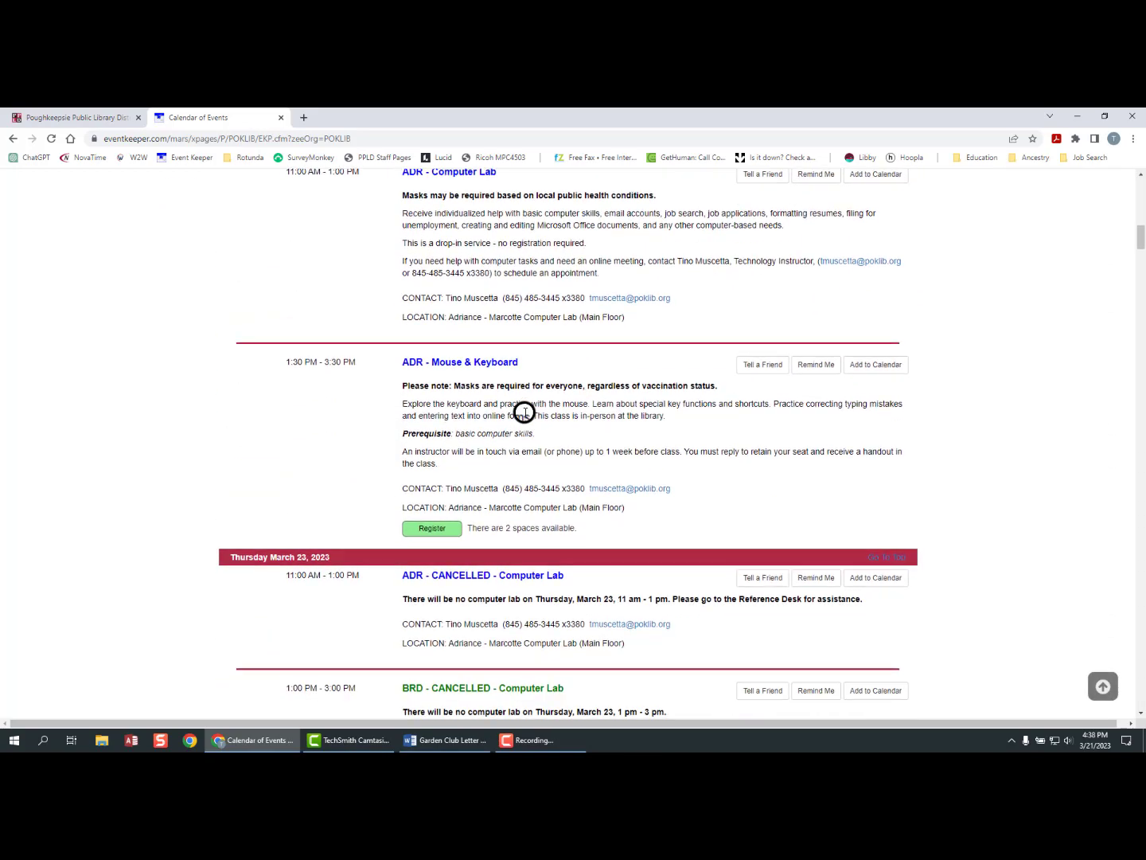